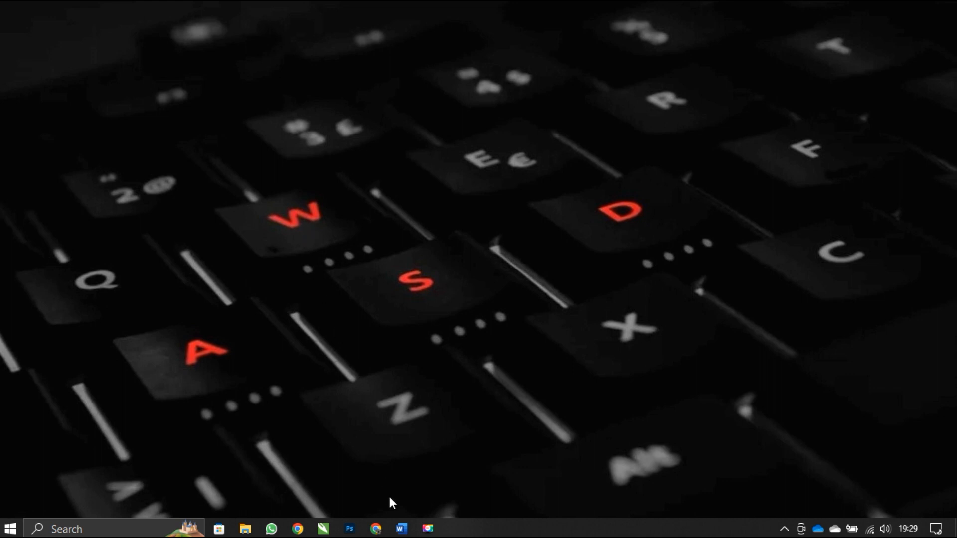
- Close both open Word windows, Document1 and PEDOMAN DAN PANDUAN
mouse_move(402, 531)
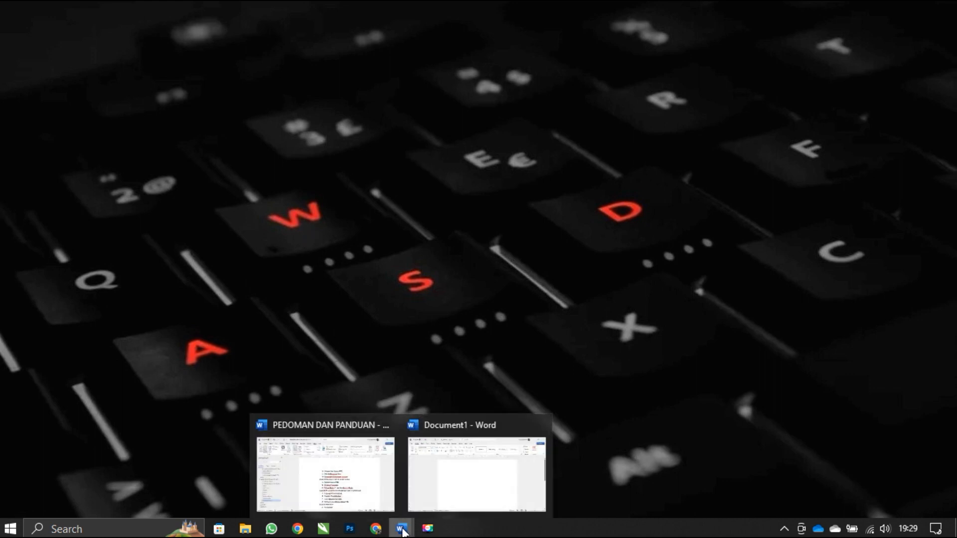
left_click(539, 429)
left_click(466, 425)
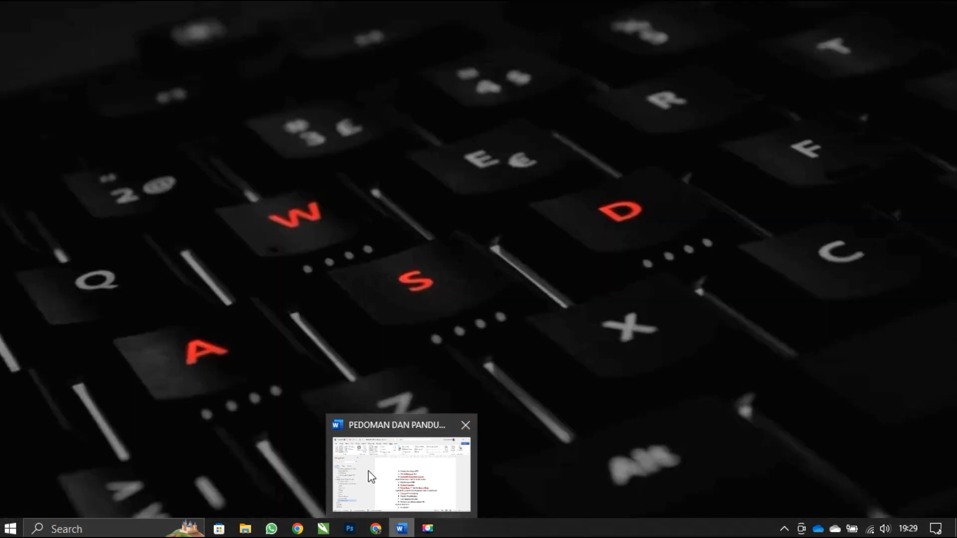
- Launch Word from the installed programs and maximize its window
left_click(58, 525)
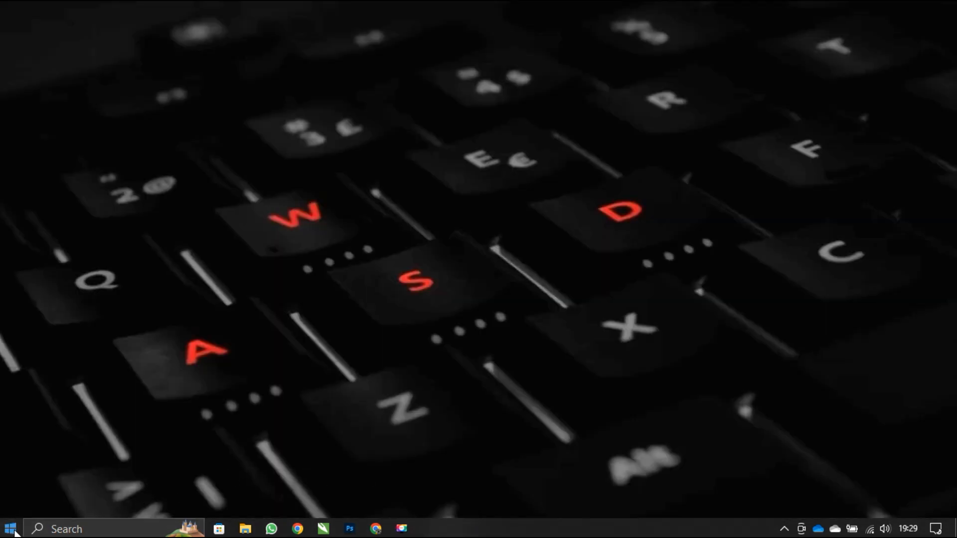
key("super")
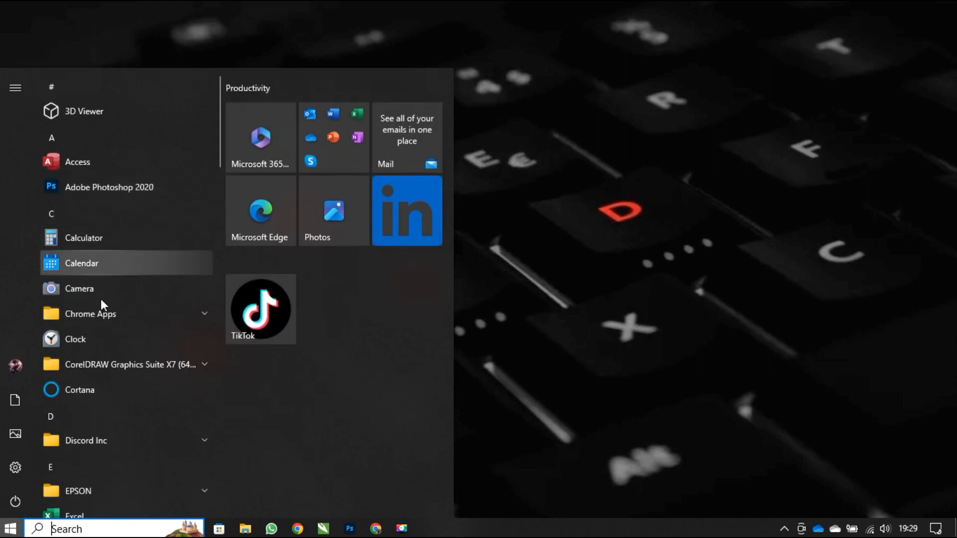
scroll(116, 376, "down", 20)
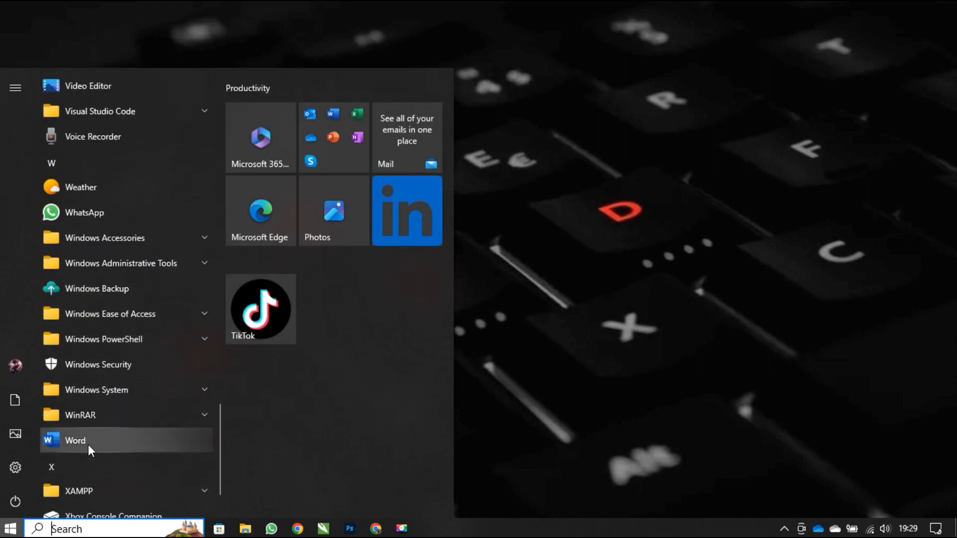
left_click(83, 440)
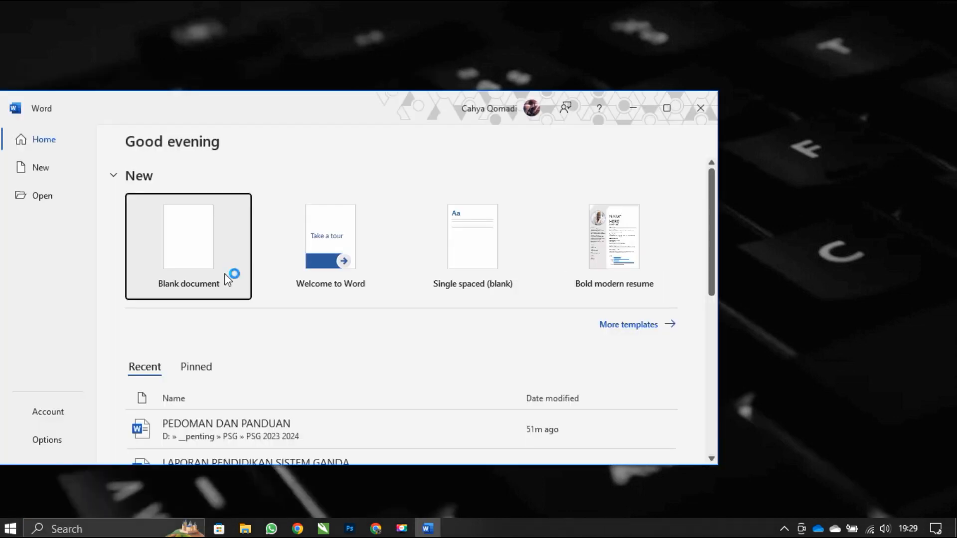
left_click(667, 108)
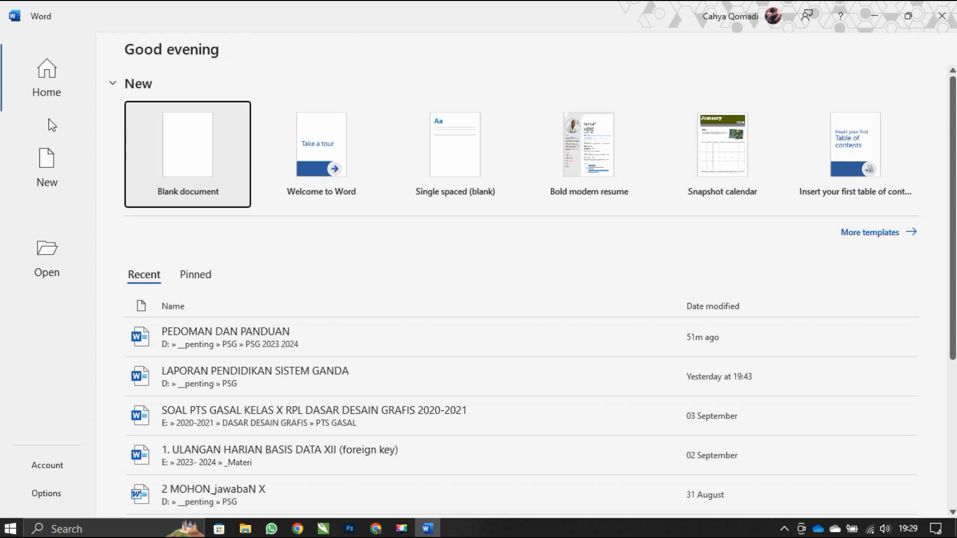
- Browse the available templates for a new file and create a blank document
left_click(48, 167)
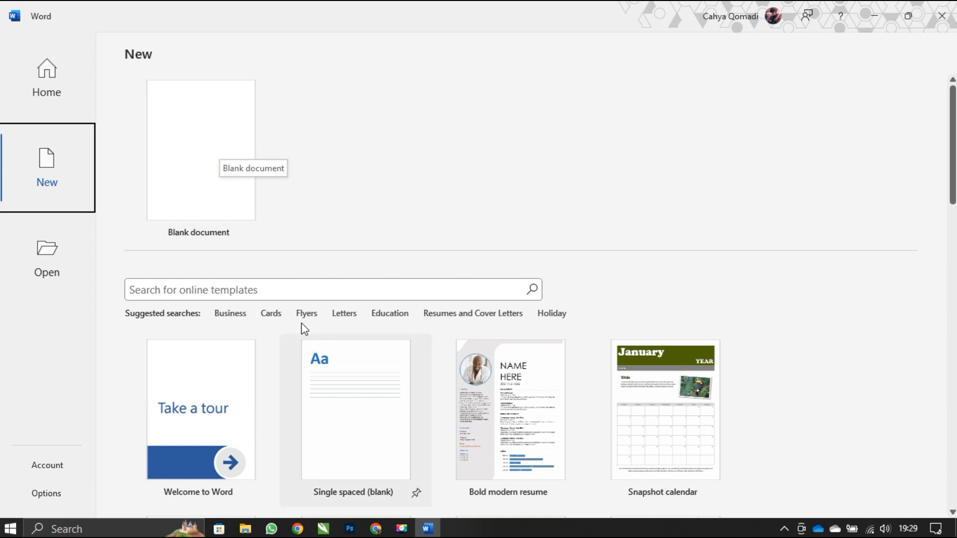
scroll(374, 343, "down", 5)
scroll(373, 342, "down", 2)
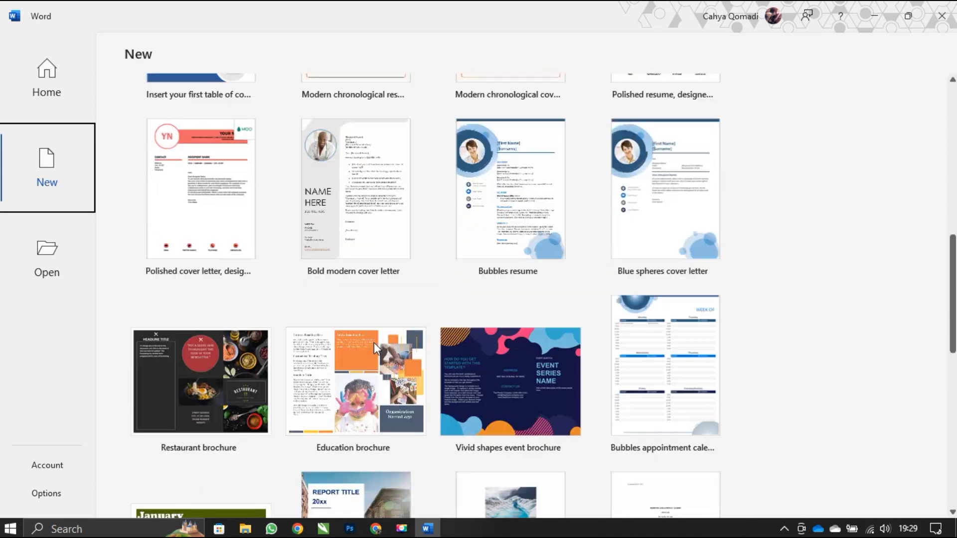
scroll(374, 343, "up", 7)
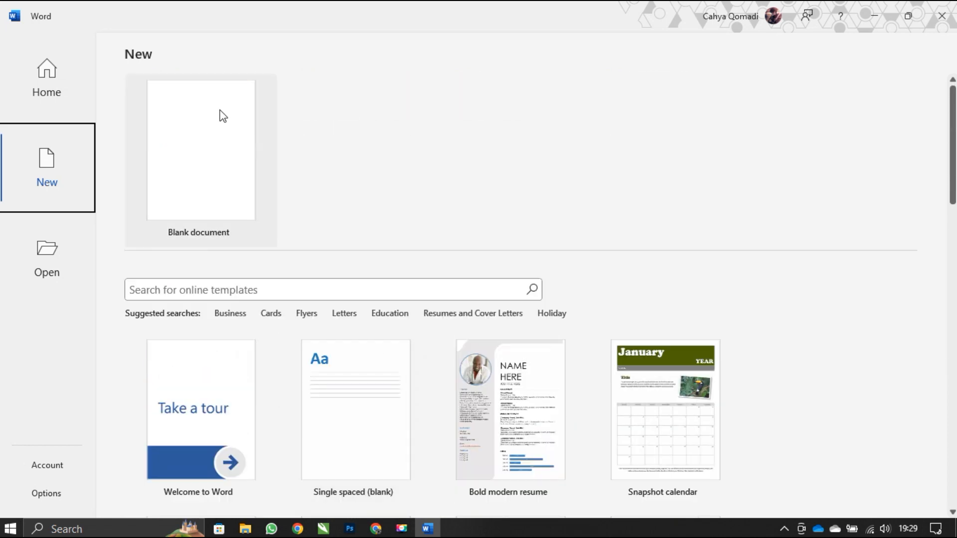
left_click(217, 167)
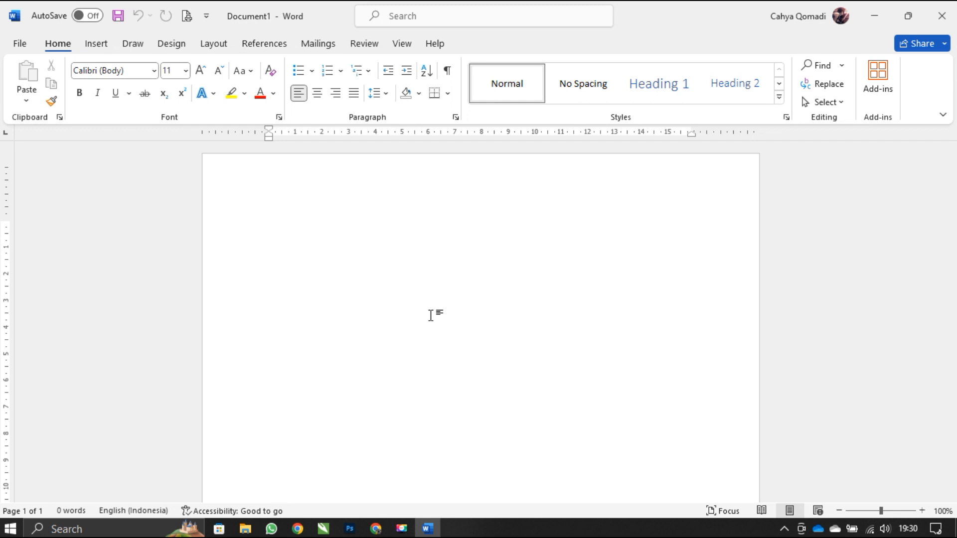
- Center the first line of the page and enter the chapter heading "BAB I"
key("ctrl+e")
type("BAB I")
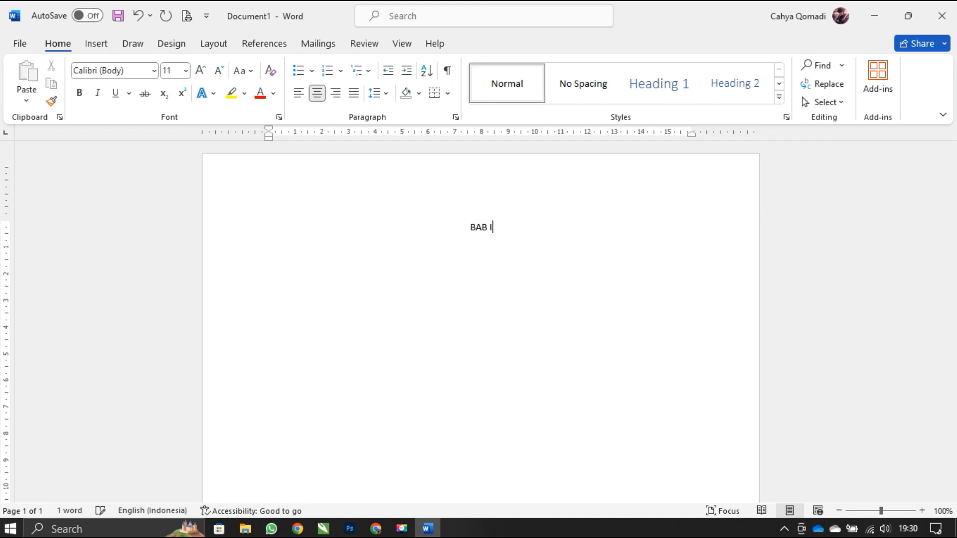
- Enter the chapter title "PENDAHULUAN" below BAB I and leave a blank line beneath it
key("Return")
type("PEBN")
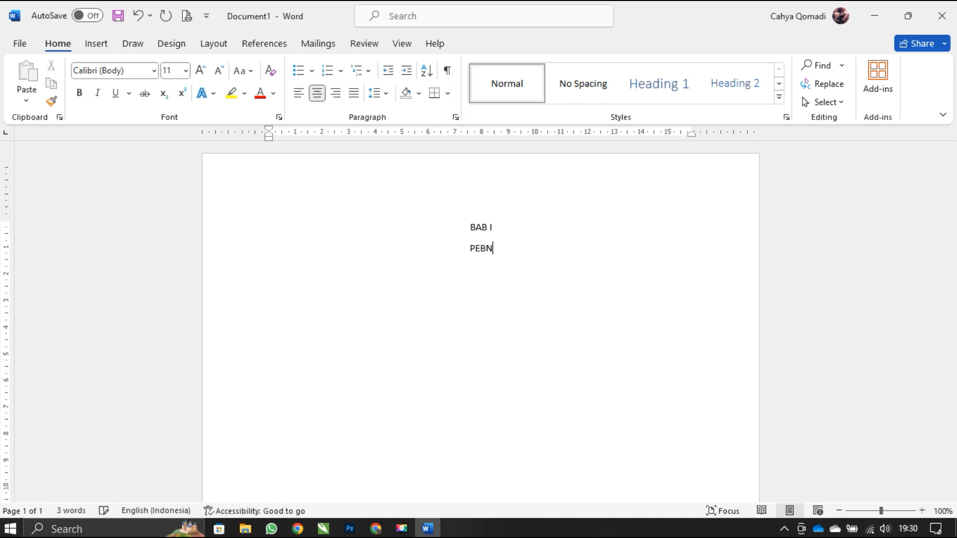
key("BackSpace")
key("BackSpace")
type("NDAHULUAN")
key("Return")
key("Return")
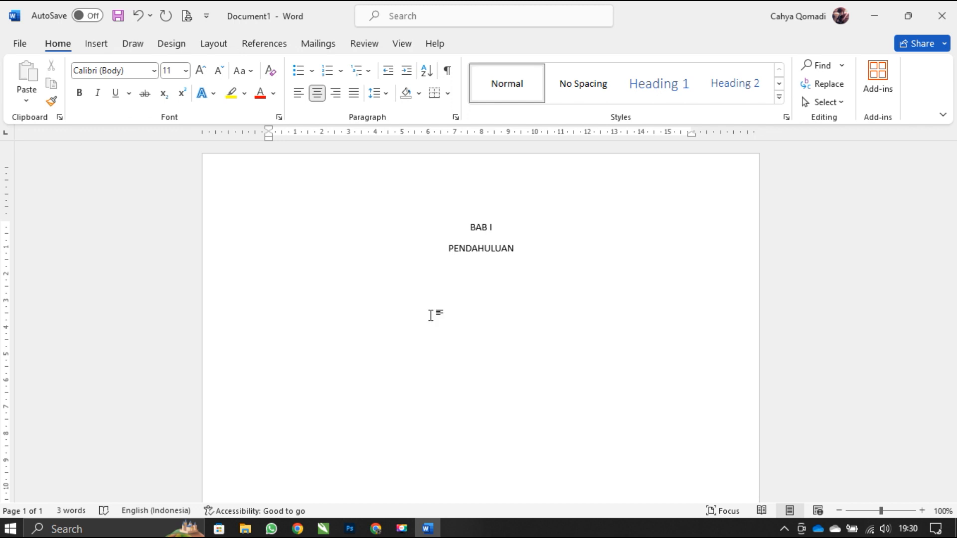
- Justify the line below the title and start a lettered list with item A, "LATAR BELAKANG"
key("ctrl+j")
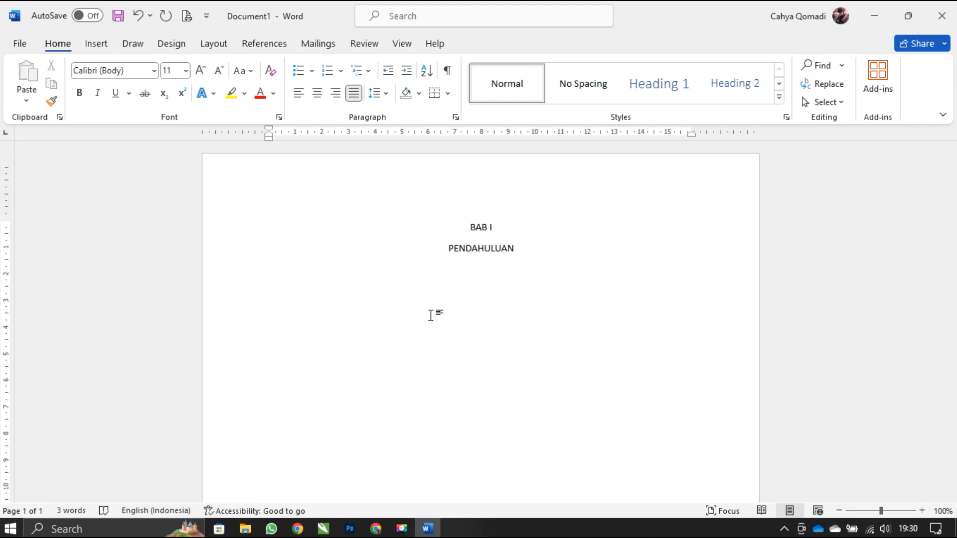
type("A. LA")
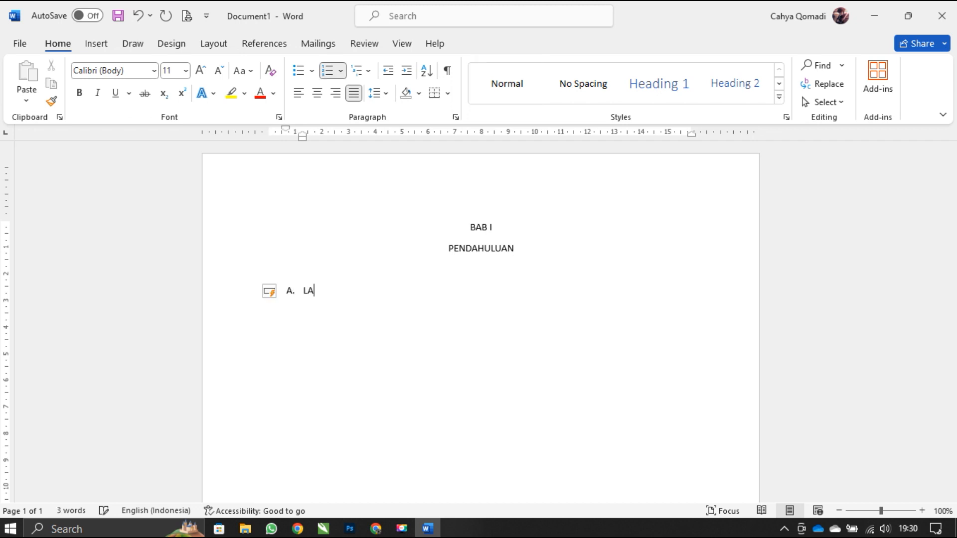
type("TAR BELAKANG")
key("Return")
- Add "MAKSUD DAN TUJUAN" as item B of the lettered list
type("MAKSD")
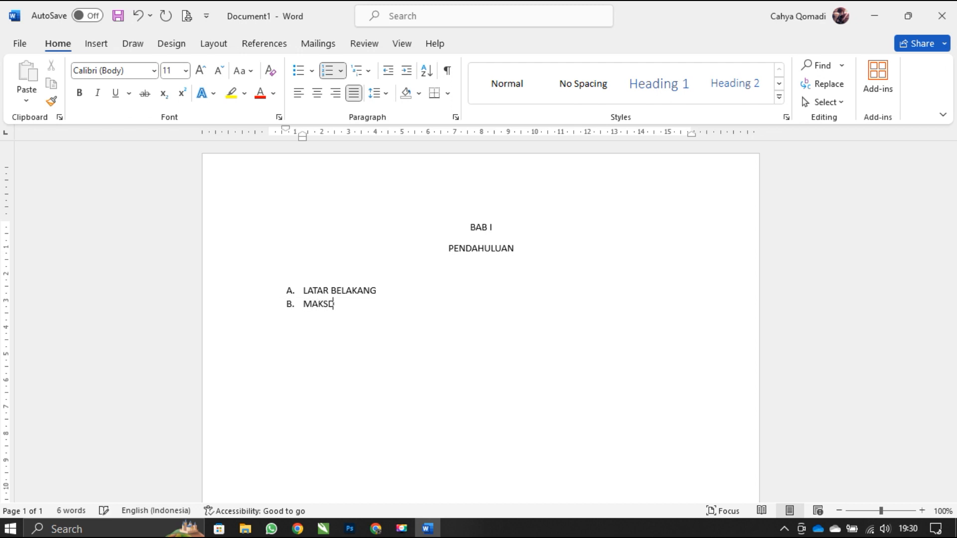
key("BackSpace")
type("UD DAN TUJUAN")
key("Return")
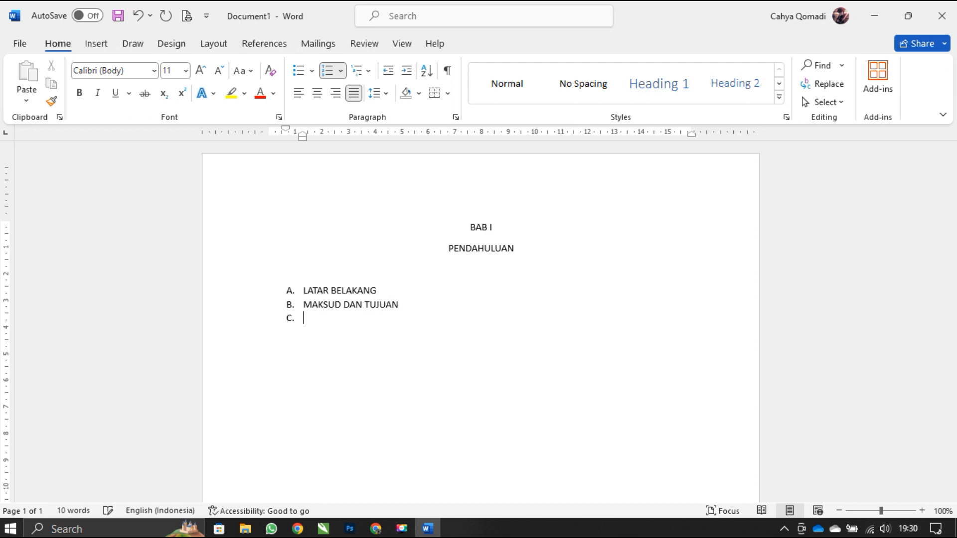
- Enter "METODE PENELITIAN" as item C of the lettered list
type("METODE PENELITIAN")
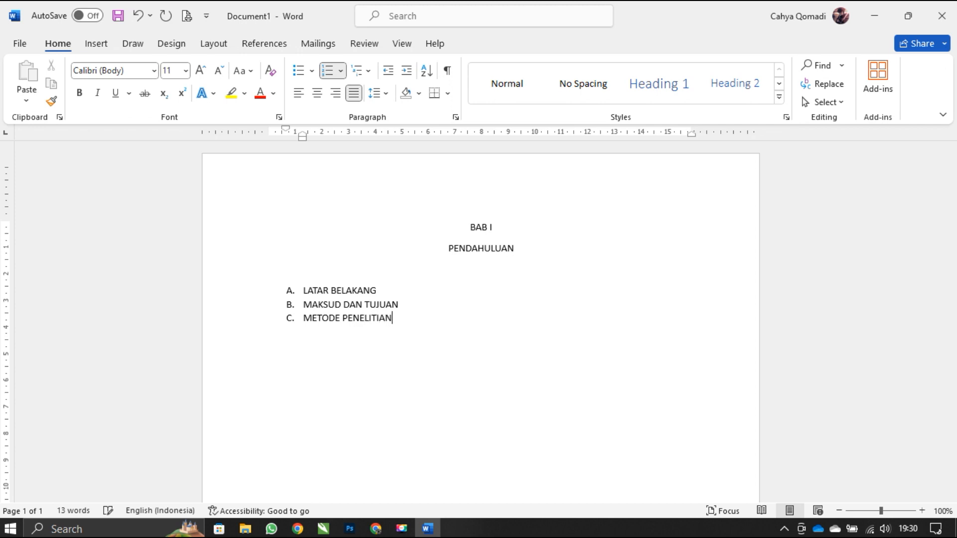
- Add "SISTEMATIKA PENULISAN" as item D of the lettered list
key("Return")
type("SISTEMATIKA PENULISAN")
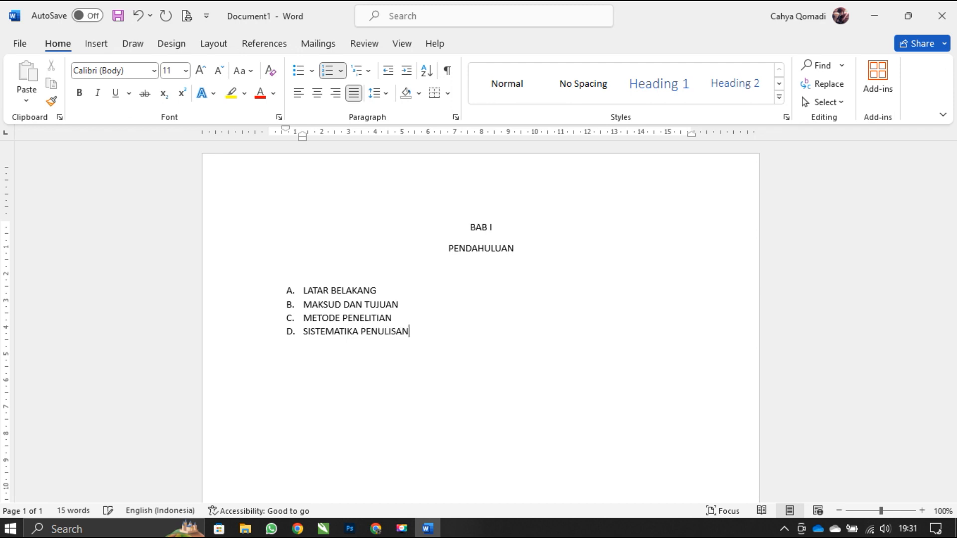
- Insert an unlettered line with the placeholder text "balbala" under LATAR BELAKANG
left_click(432, 284)
key("Return")
key("BackSpace")
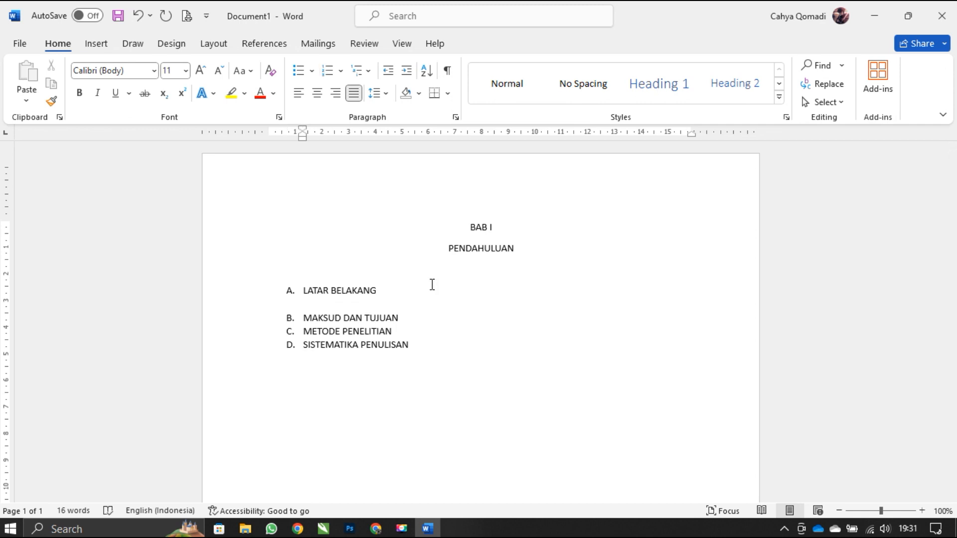
type("balbala")
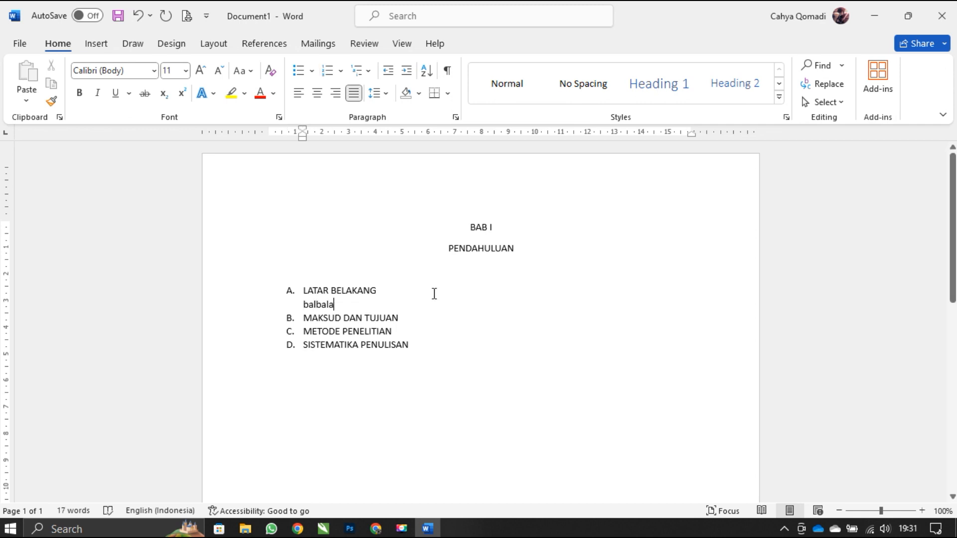
- Copy the "balbala" placeholder onto a new line under MAKSUD DAN TUJUAN
double_click(312, 305)
key("ctrl+c")
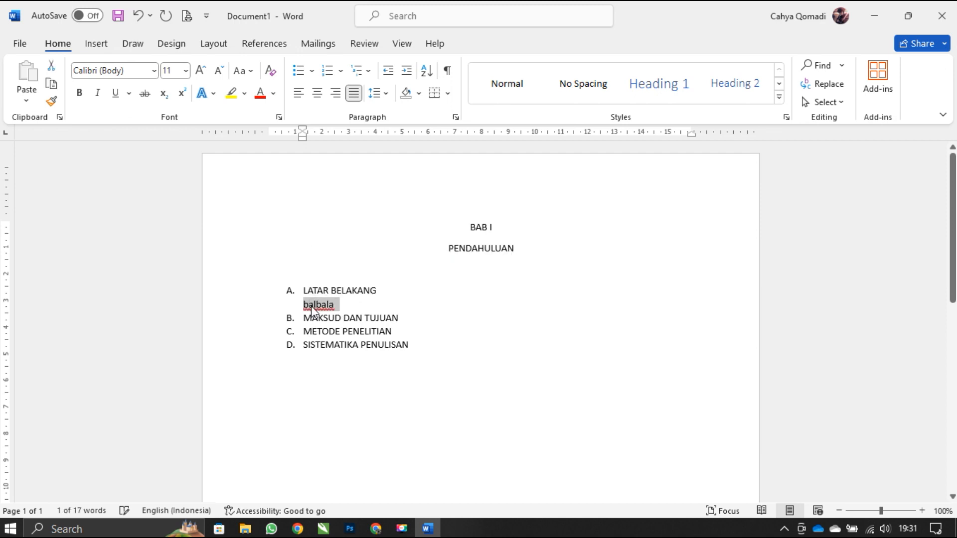
left_click(408, 322)
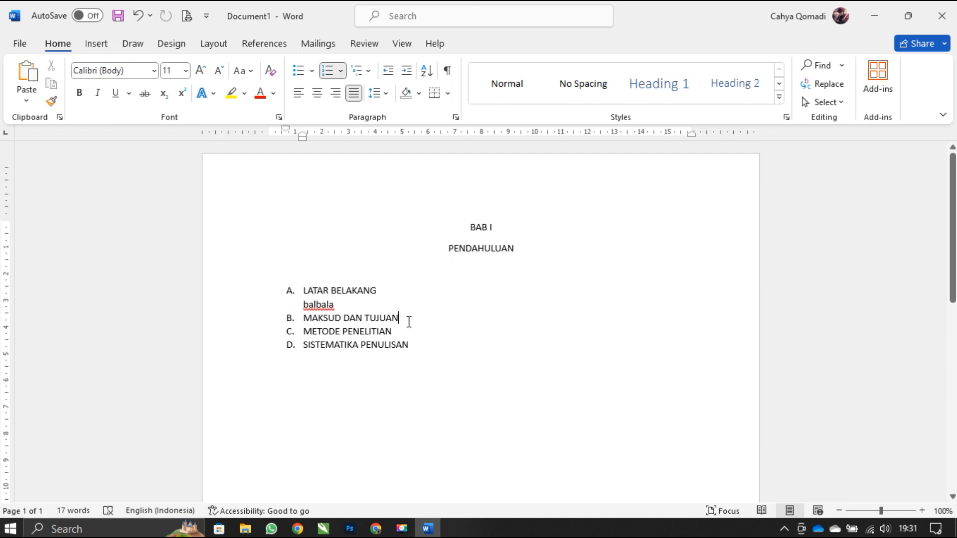
key("Return")
key("BackSpace")
key("ctrl+v")
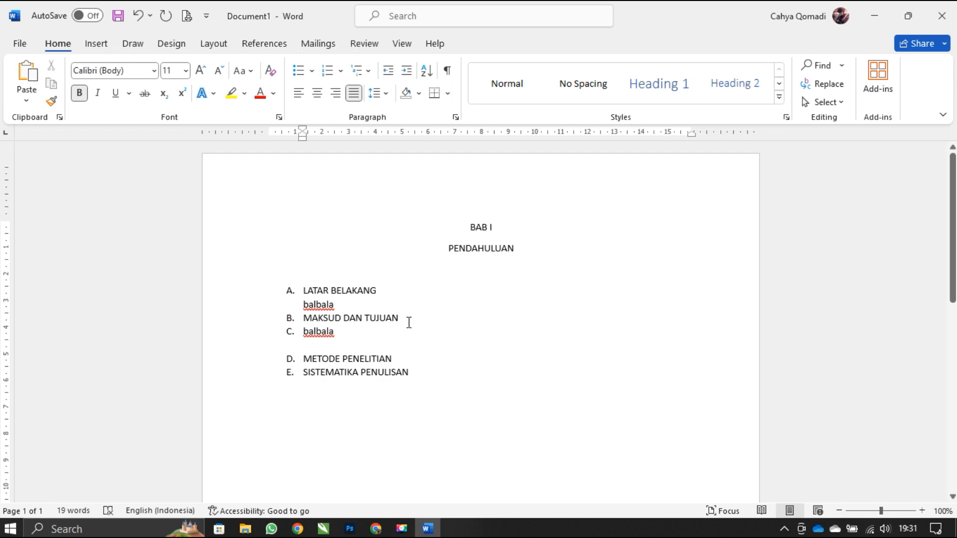
- Remove the list letter from the pasted "balbala" line and delete the empty line beneath it
key("Up")
key("BackSpace")
key("Down")
key("Delete")
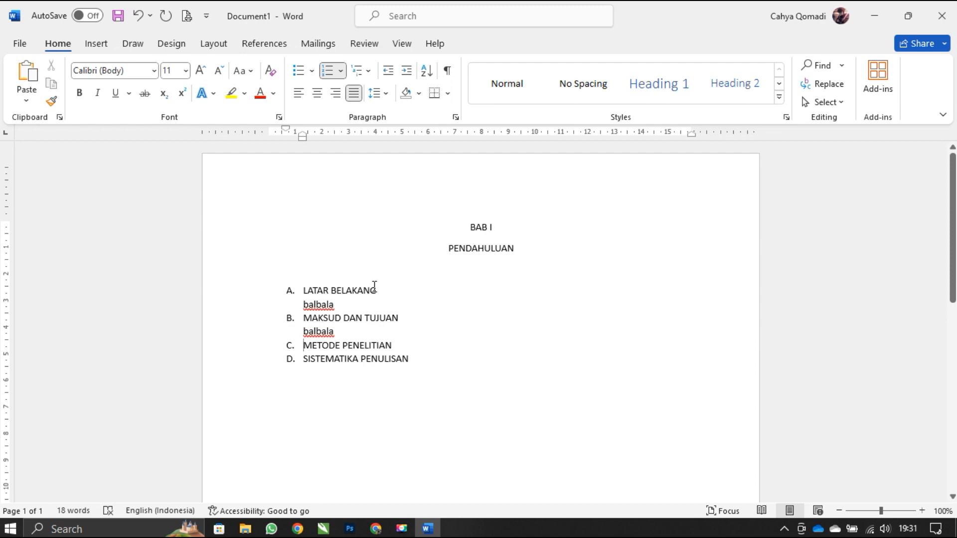
- Insert two blank lines after the placeholder text under LATAR BELAKANG
left_click(349, 304)
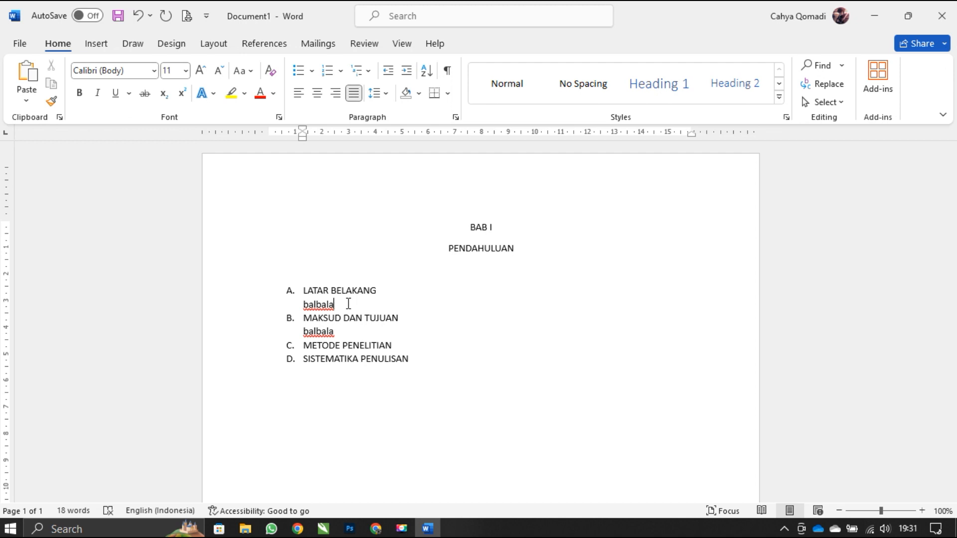
key("Return")
key("Return")
- Insert blank lines after the placeholder under MAKSUD DAN TUJUAN until METODE PENELITIAN moves onto the second page
key("Down")
key("Down")
key("Right")
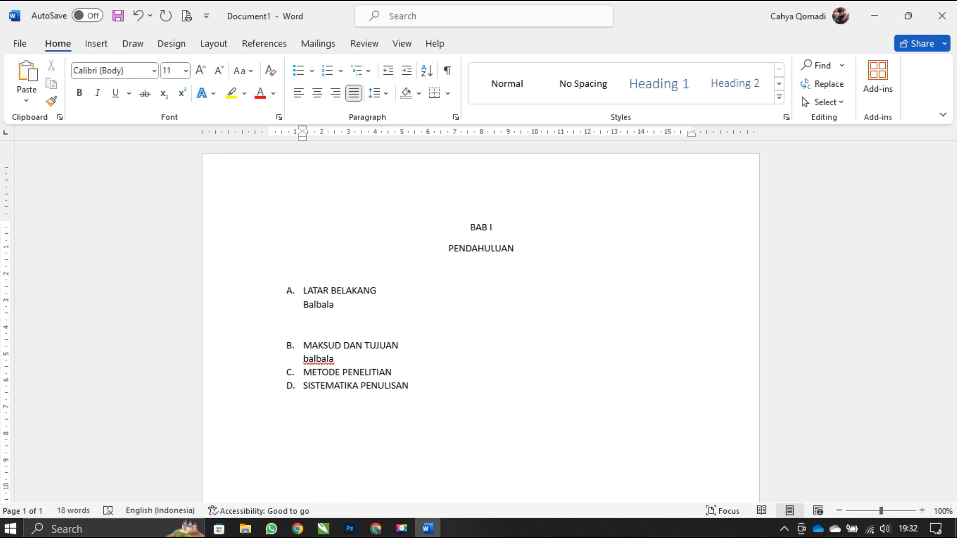
key("End")
key("Return")
key("Return")
key("Return")
key("Return")
key("Return")
key("Return")
key("Return")
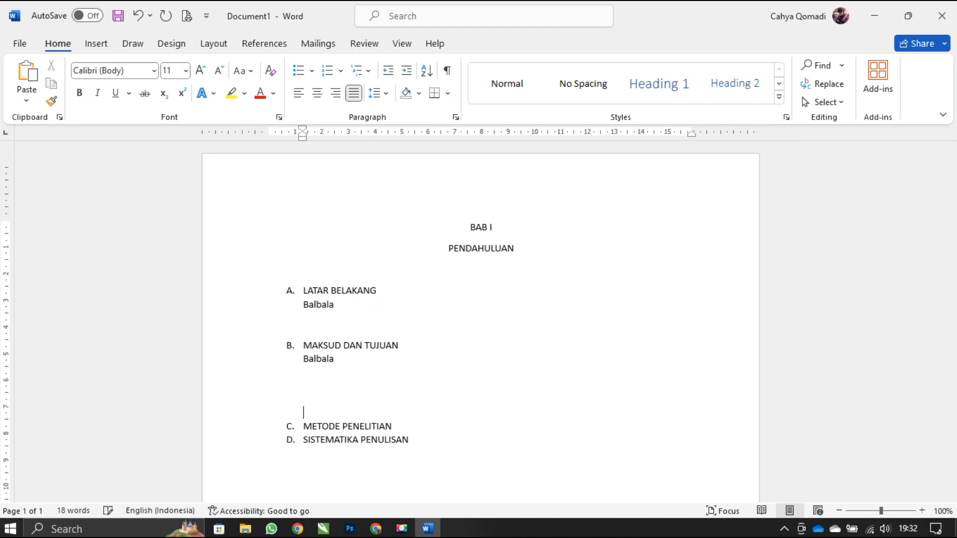
scroll(350, 328, "down", 6)
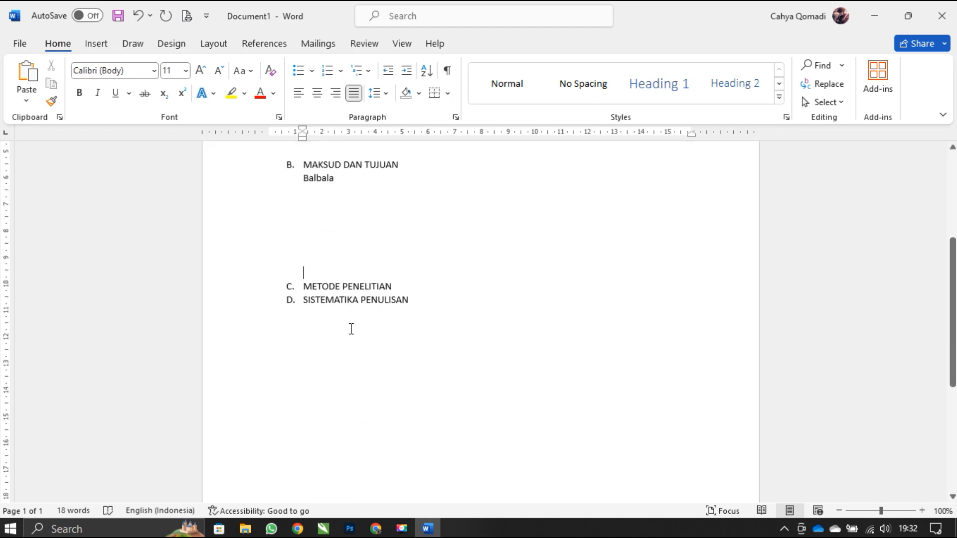
key("Return")
key("Return")
key("Return")
key("Return")
key("Return")
scroll(481, 319, "down", 3)
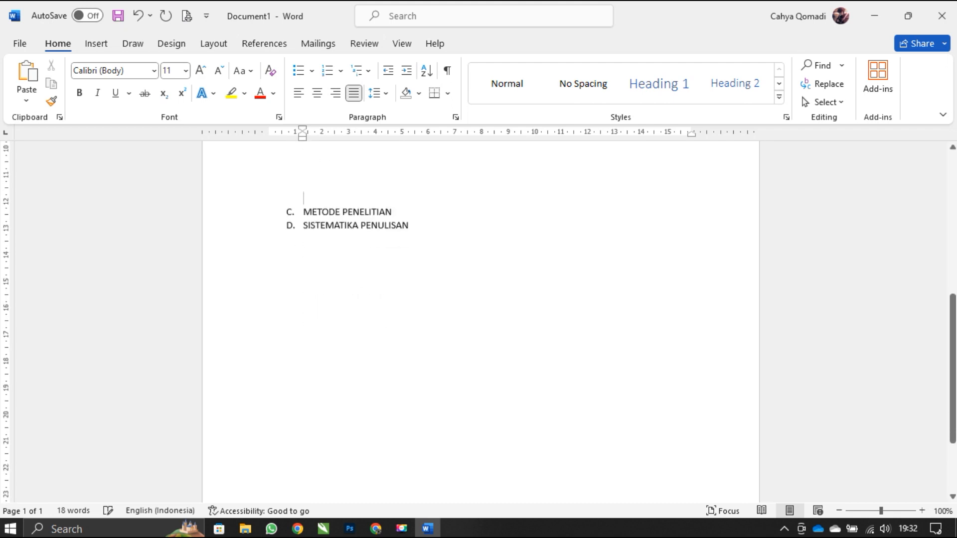
key("Return")
key("Return")
key("Return")
key("Return")
key("Return")
key("Return")
key("Return")
key("Return")
key("Return")
key("Return")
key("Return")
key("Return")
key("Return")
key("Return")
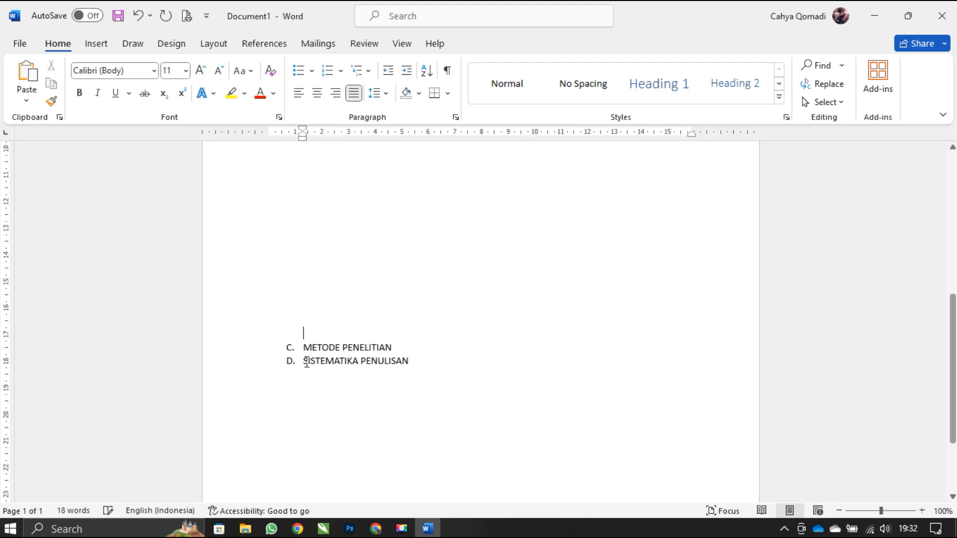
scroll(481, 319, "down", 4)
key("Return")
key("Return")
key("Return")
key("Return")
key("Return")
key("Return")
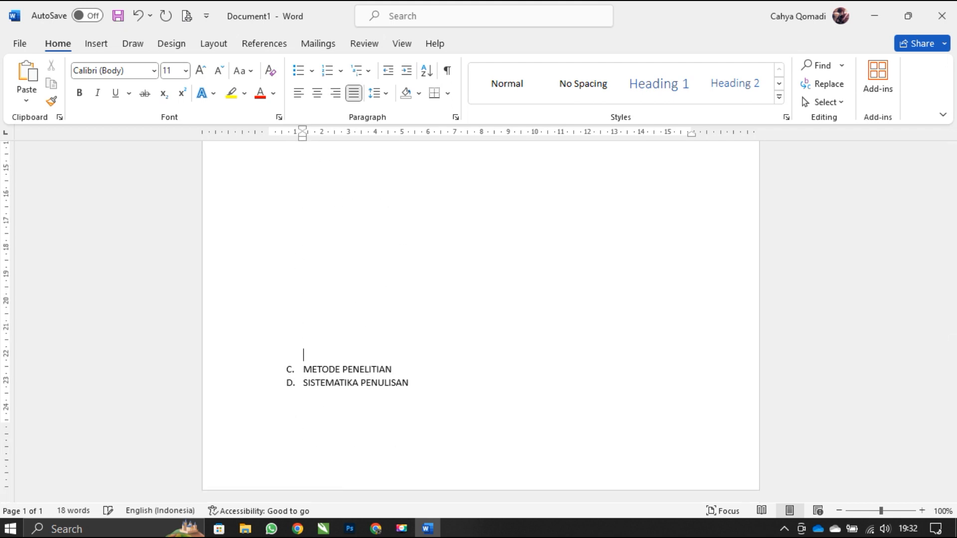
key("Return")
key("Return")
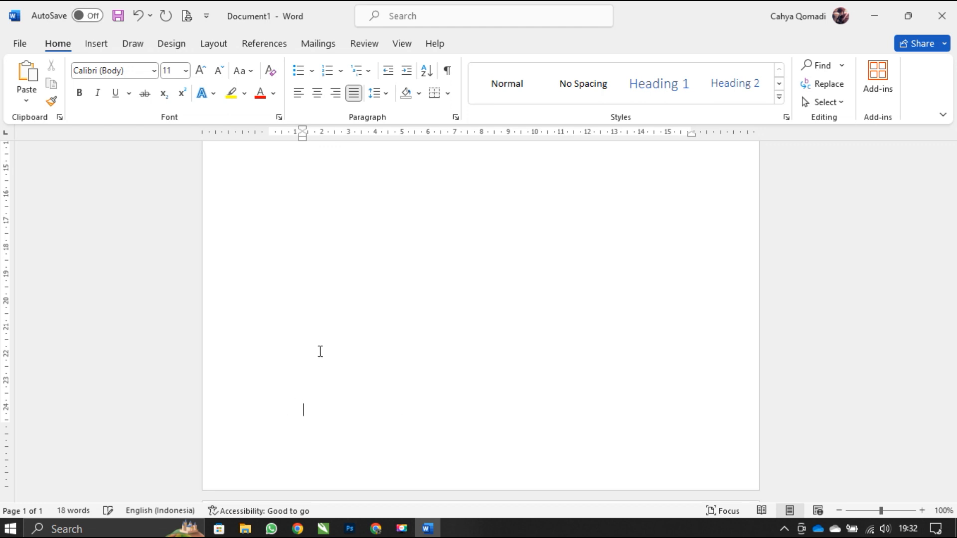
- Insert blank lines after METODE PENELITIAN until SISTEMATIKA PENULISAN moves onto the third page
scroll(321, 351, "down", 10)
scroll(326, 348, "down", 1)
left_click(417, 203)
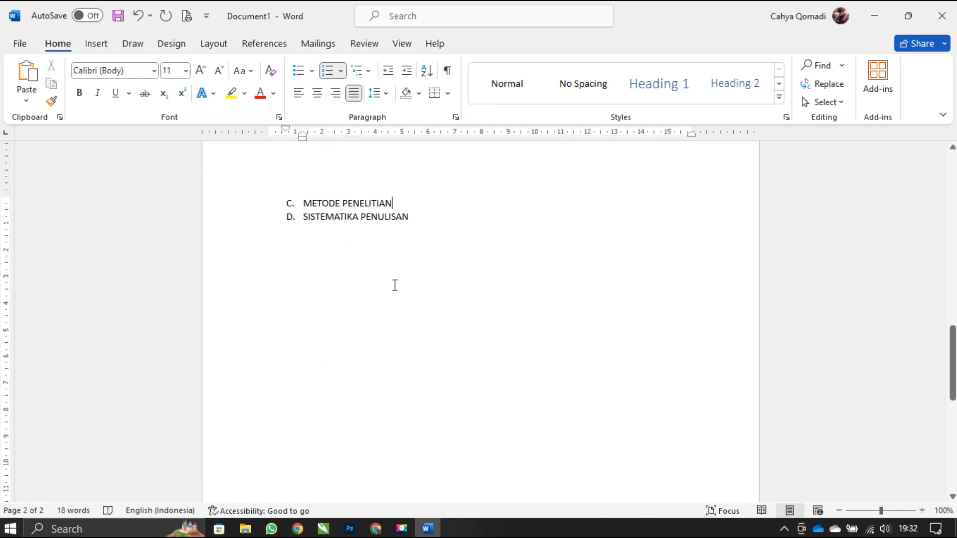
key("Return")
key("Return")
key("Return")
key("Return")
key("Return")
key("Return")
key("Return")
key("Return")
key("Return")
key("Return")
key("Return")
key("Return")
key("Return")
key("Return")
key("Return")
key("Return")
key("Return")
key("Return")
key("Return")
key("Return")
key("Return")
key("Return")
key("Return")
key("Return")
key("Return")
key("Return")
key("Return")
key("Return")
key("Return")
key("Return")
key("Return")
key("Return")
key("Return")
key("Return")
key("Return")
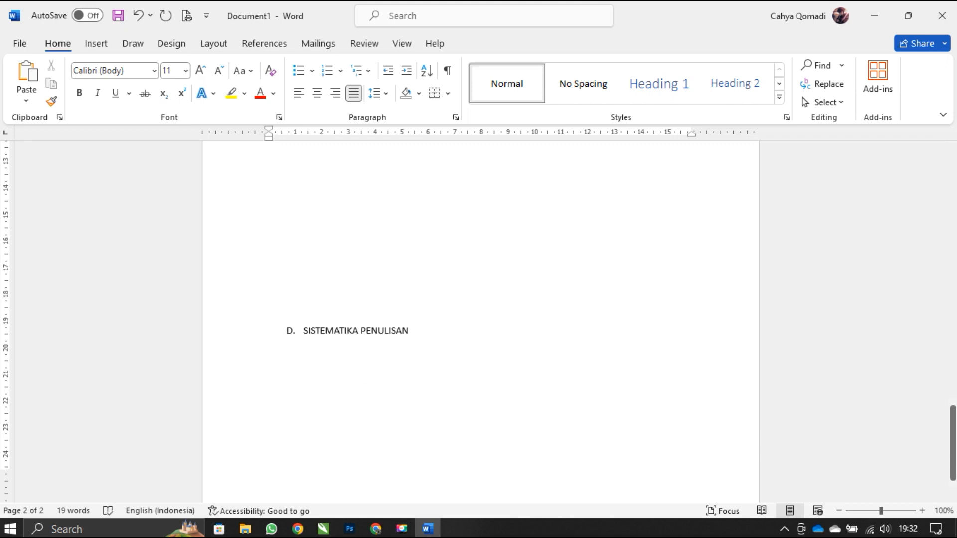
key("Return")
key("Return")
key("Return")
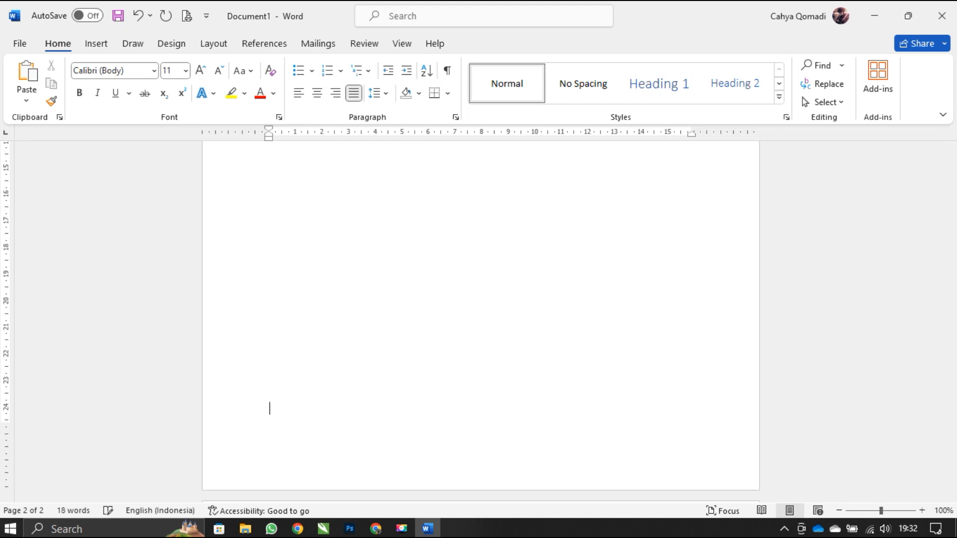
- Insert page numbers at the top of the pages using the Plain Number 3 style
scroll(481, 321, "up", 12)
scroll(481, 321, "up", 10)
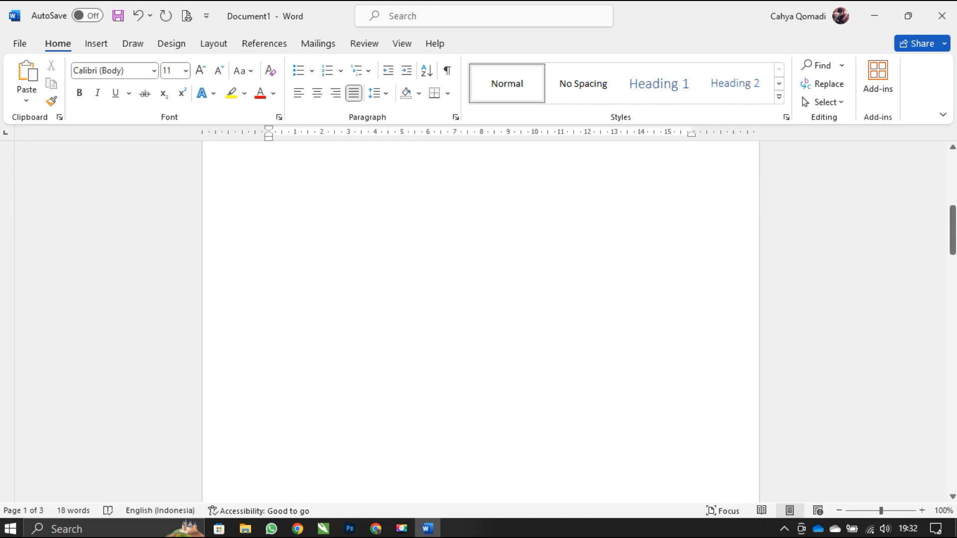
scroll(402, 301, "up", 5)
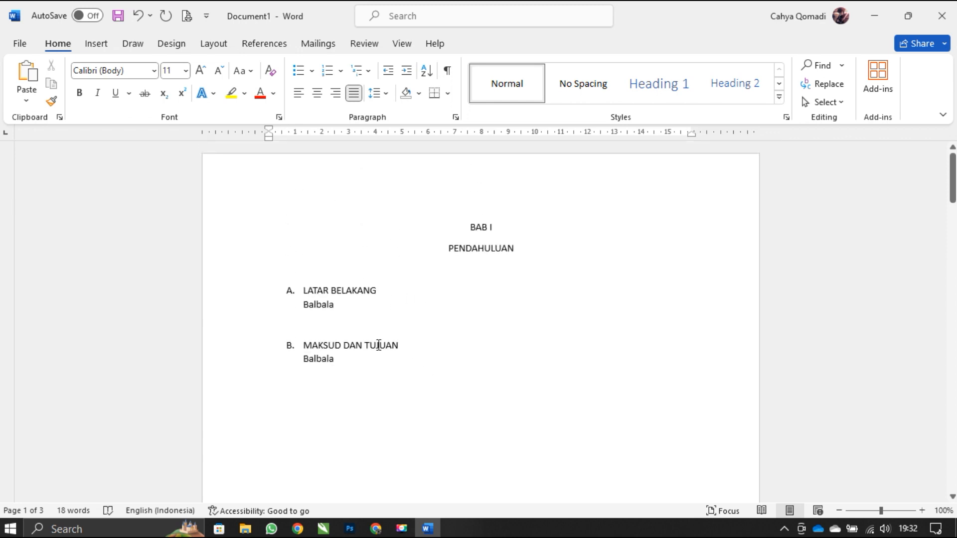
scroll(379, 345, "down", 9, "ctrl")
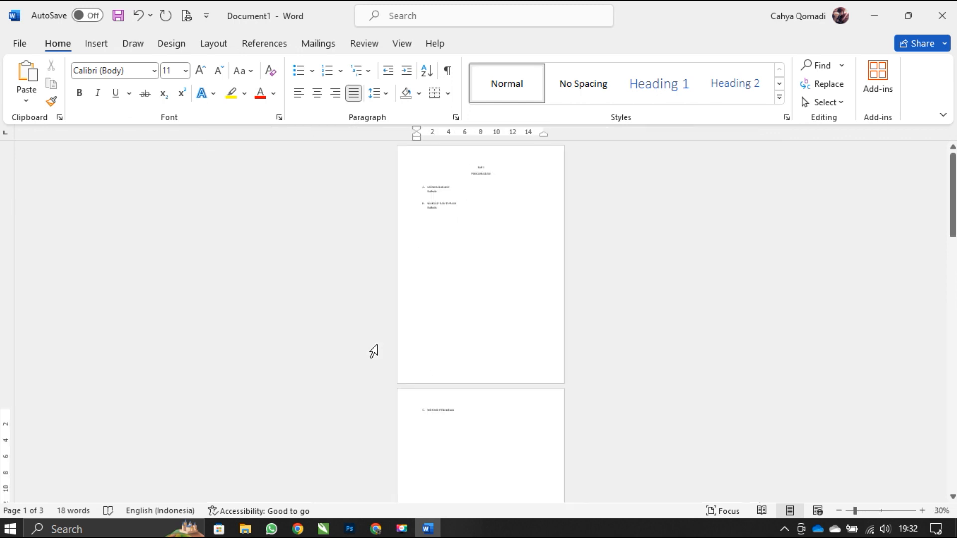
scroll(374, 351, "up", 10, "ctrl")
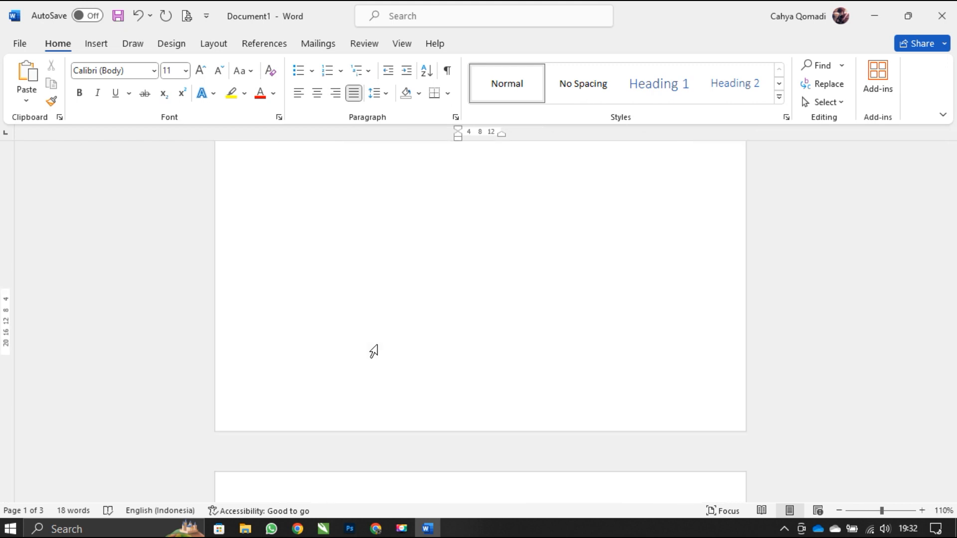
scroll(379, 341, "up", 6)
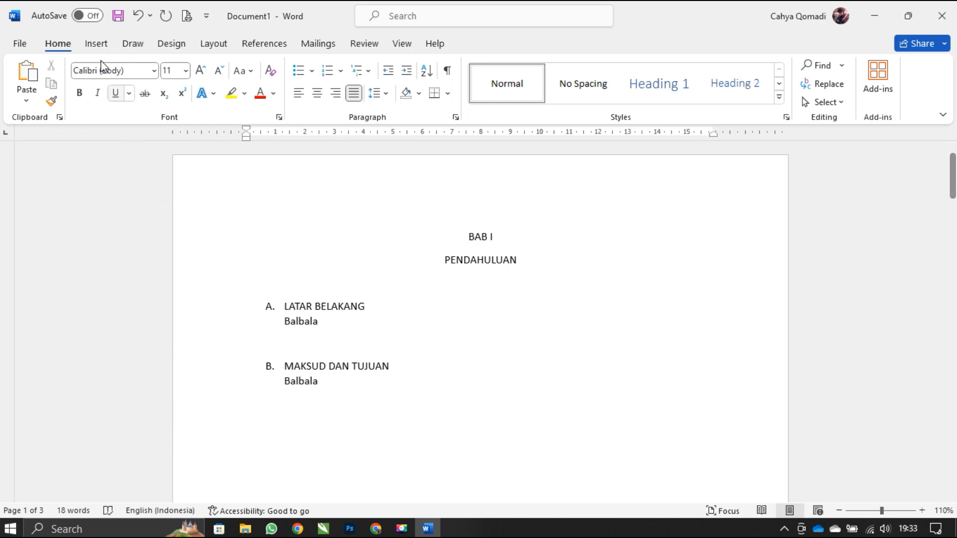
left_click(96, 44)
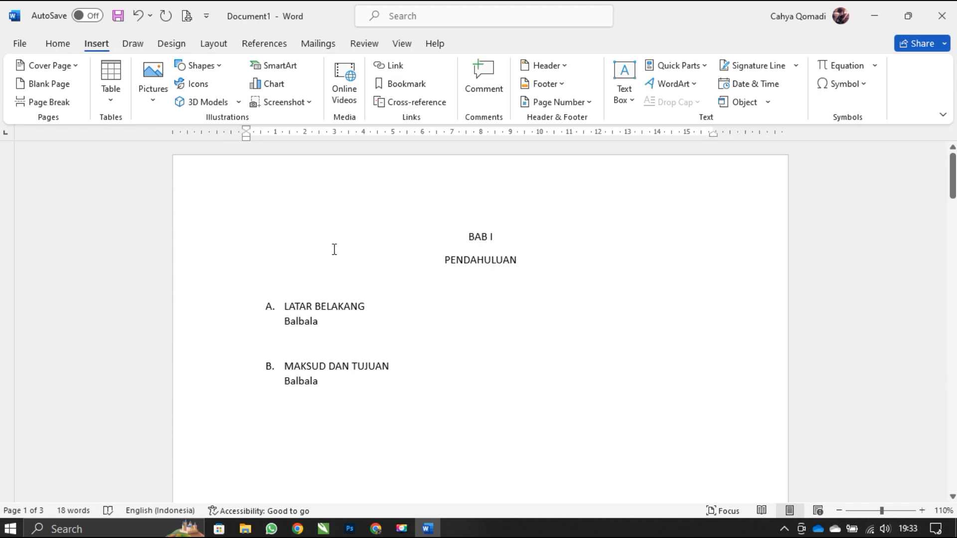
left_click(554, 102)
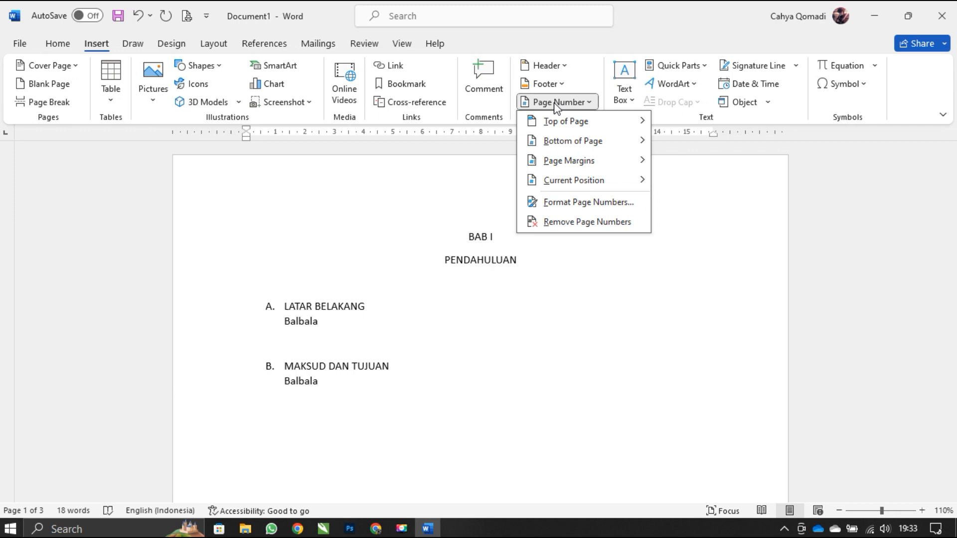
left_click(555, 121)
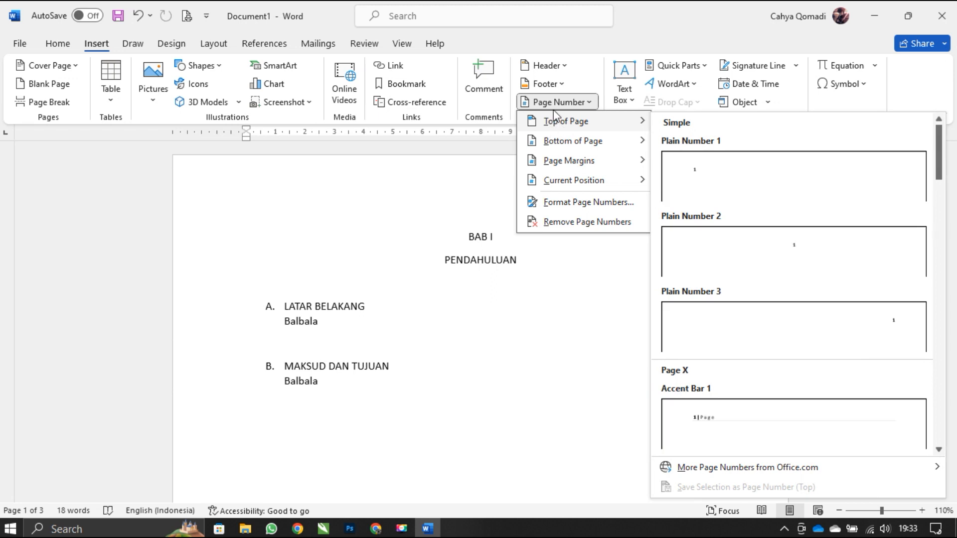
mouse_move(556, 143)
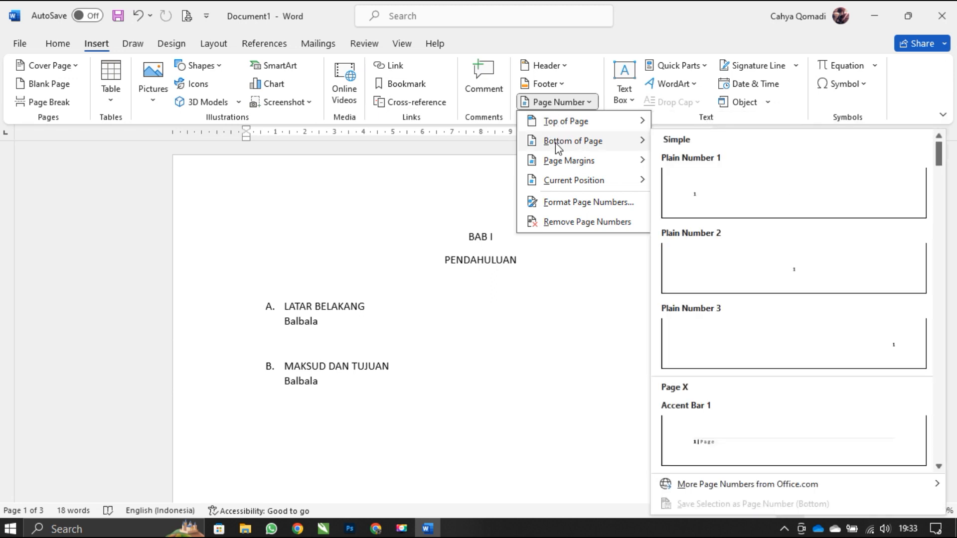
mouse_move(556, 165)
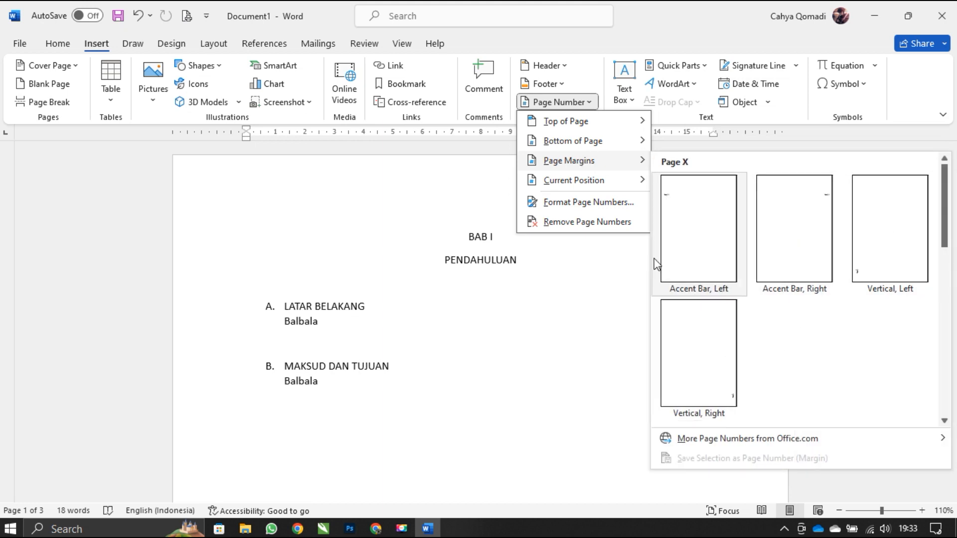
mouse_move(588, 179)
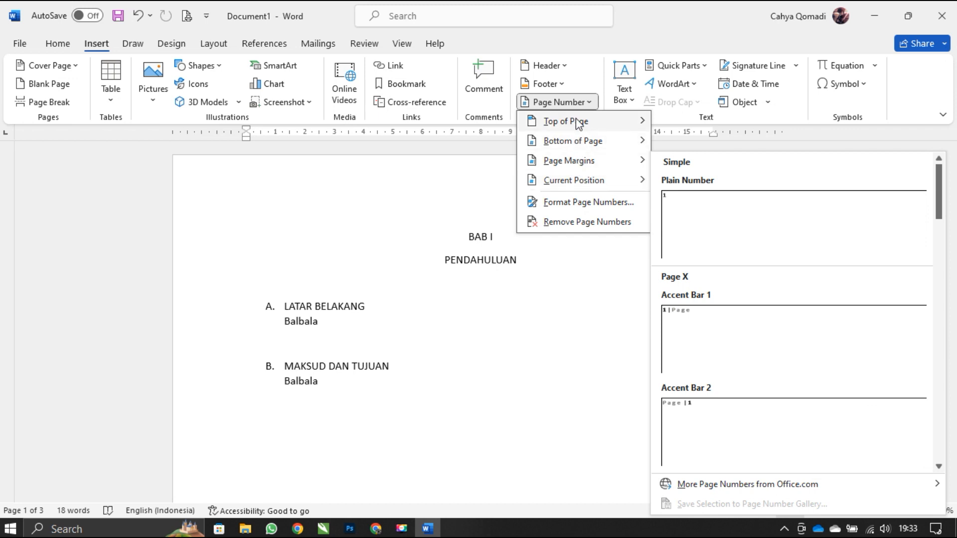
mouse_move(578, 123)
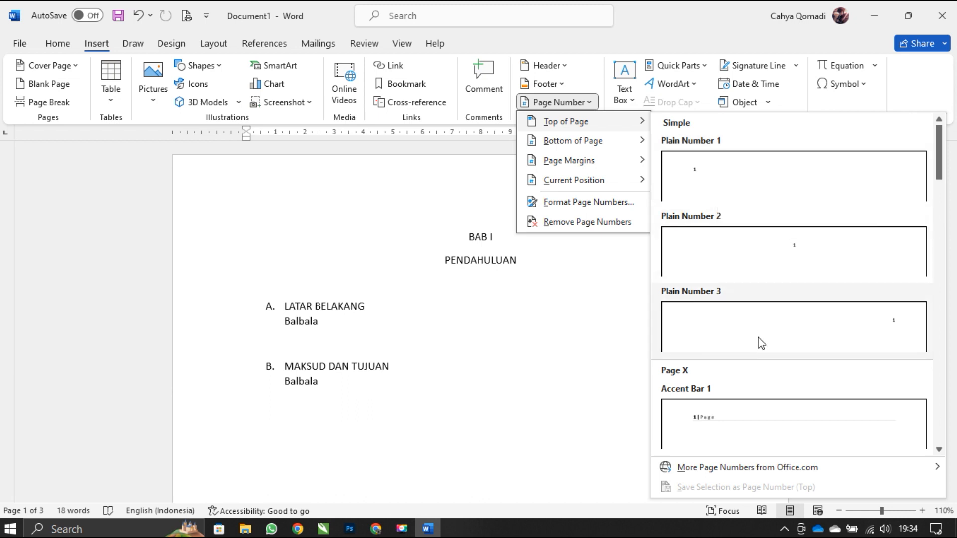
left_click(751, 327)
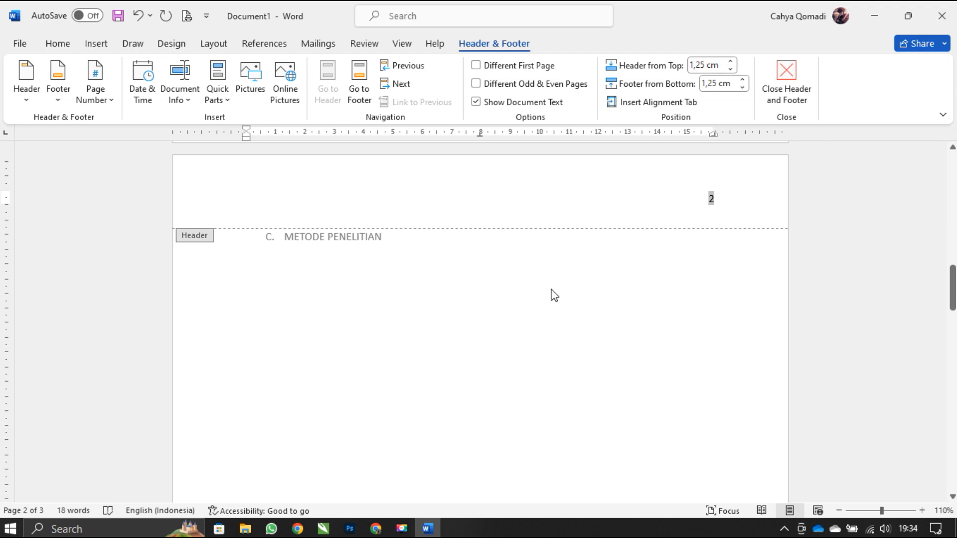
- Check the page numbers in the headers of all three pages
scroll(553, 295, "up", 10)
scroll(552, 293, "up", 3)
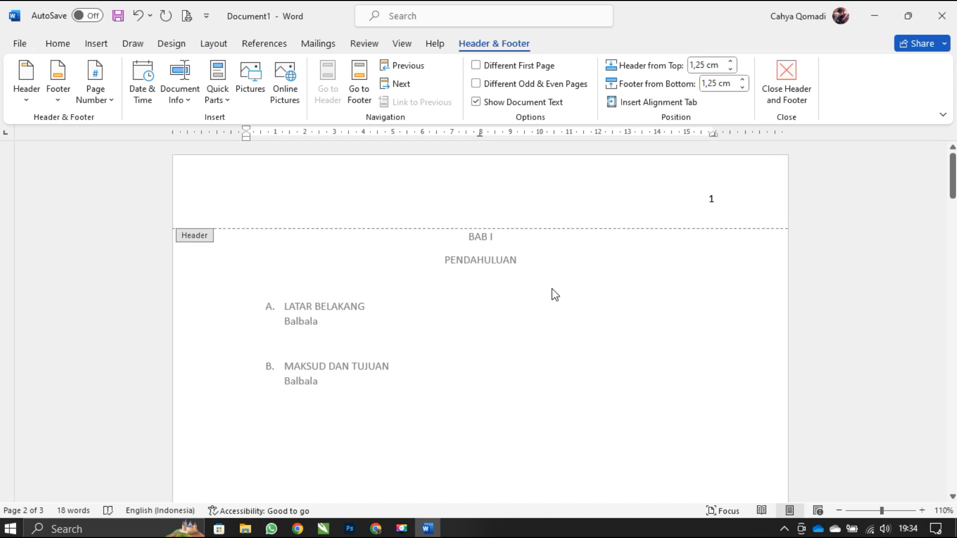
left_click(686, 190)
scroll(635, 260, "down", 13)
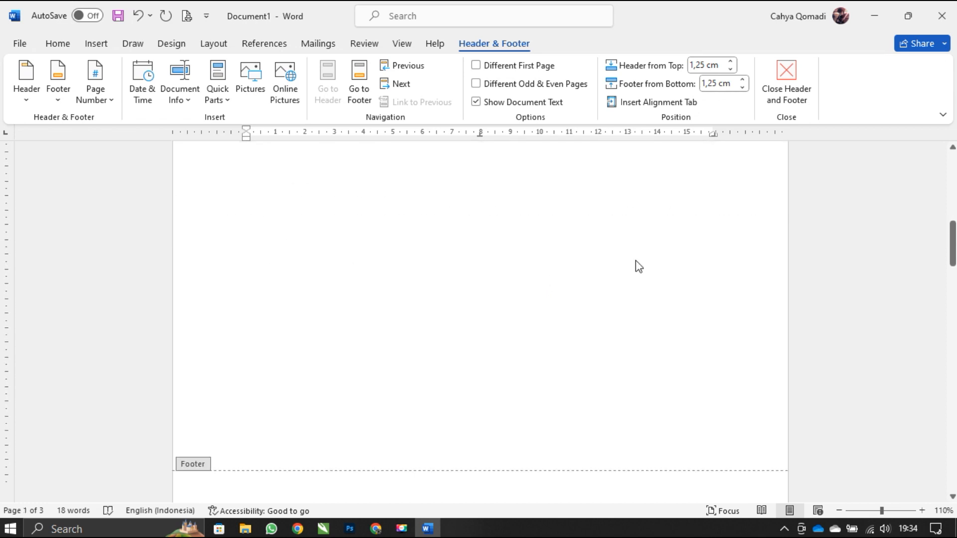
scroll(635, 262, "up", 2)
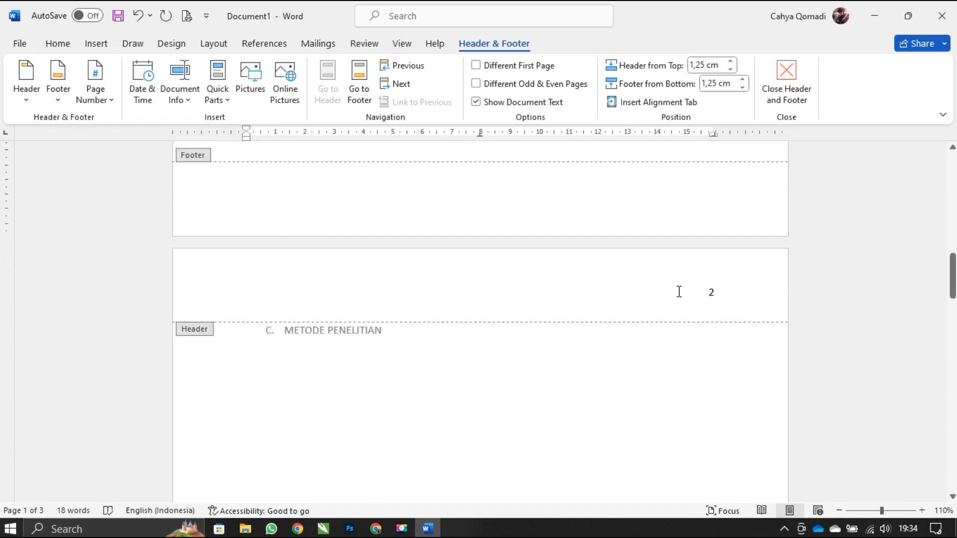
scroll(680, 297, "down", 8)
scroll(680, 297, "down", 5)
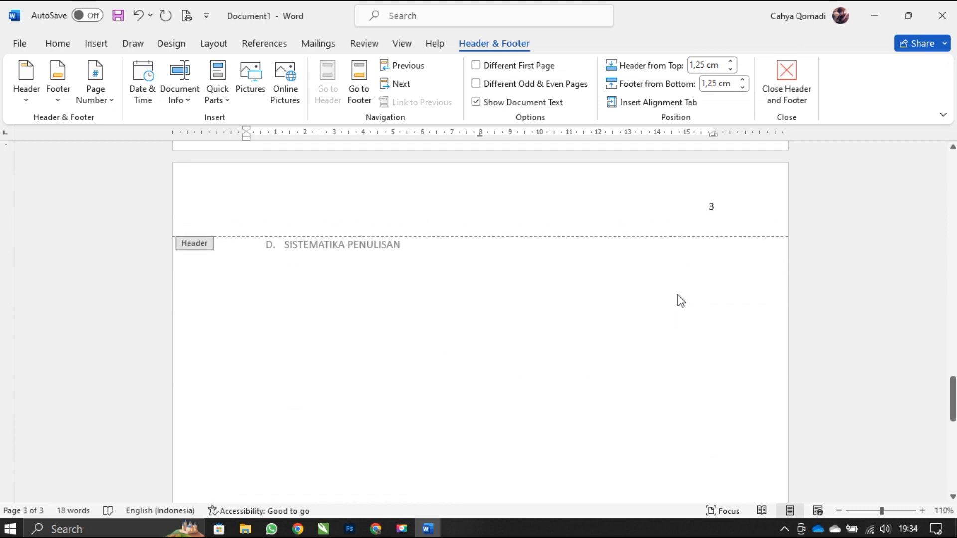
left_click(699, 210)
scroll(652, 221, "up", 8)
scroll(652, 227, "up", 10)
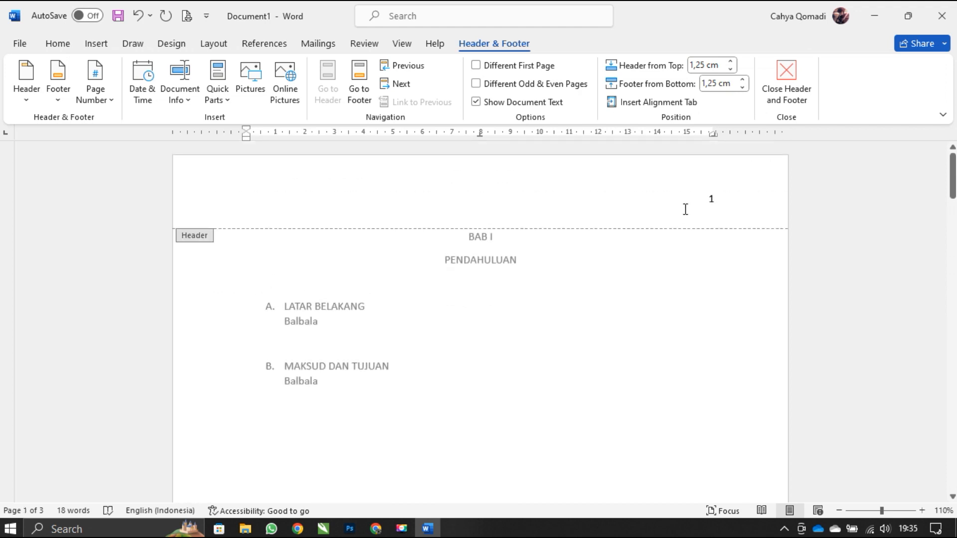
left_click(697, 199)
left_click_drag(707, 198, 723, 204)
left_click(712, 206)
left_click(707, 198)
double_click(711, 199)
double_click(711, 198)
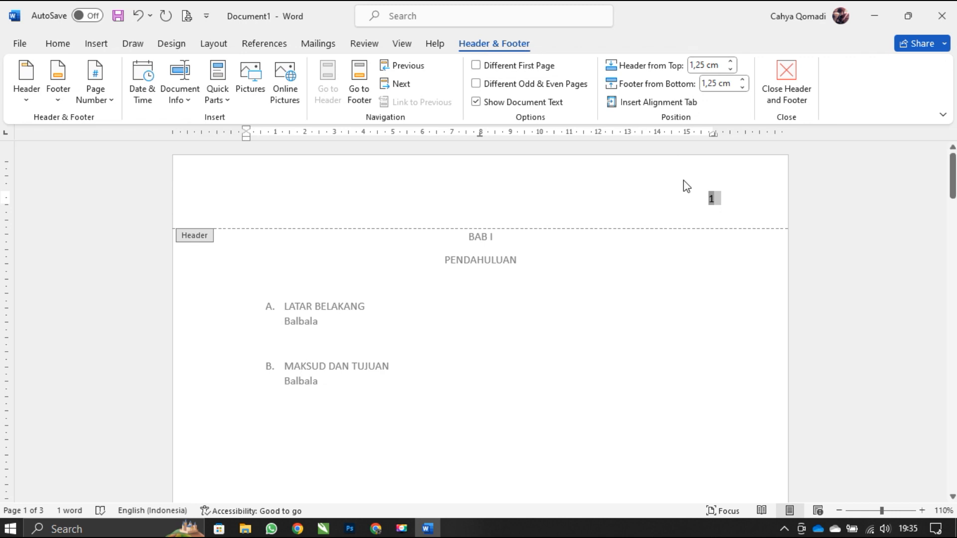
double_click(573, 297)
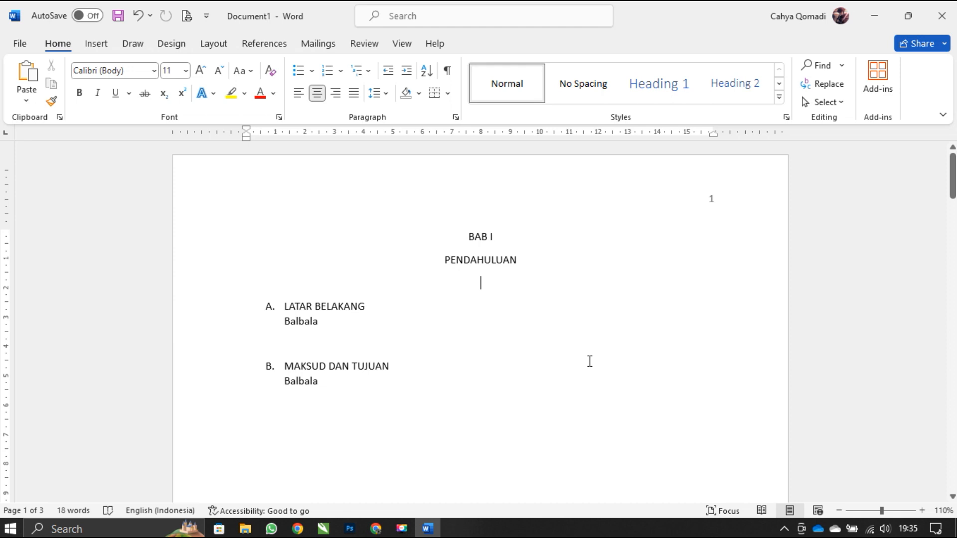
- Change the header page number format to uppercase Roman numerals (I, II, III) and return to the body text
double_click(642, 198)
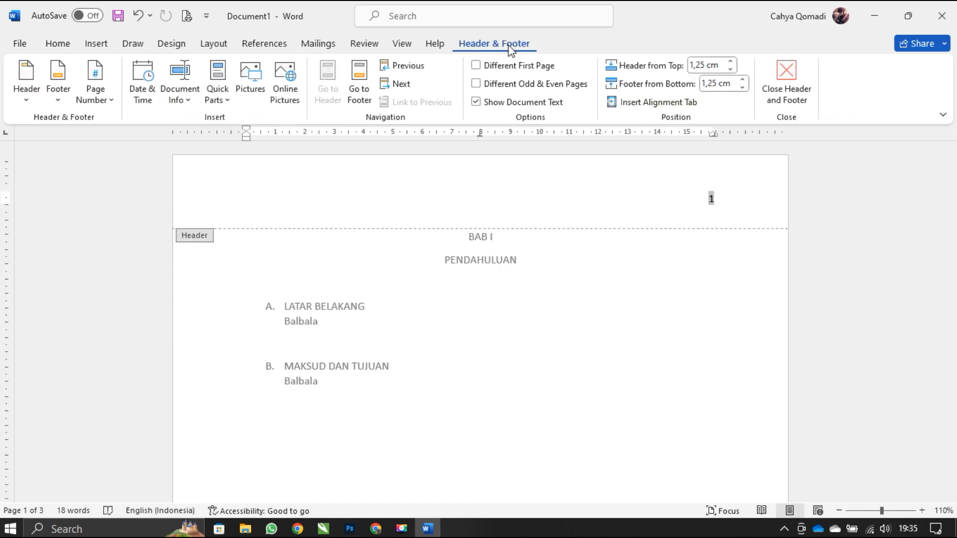
double_click(709, 199)
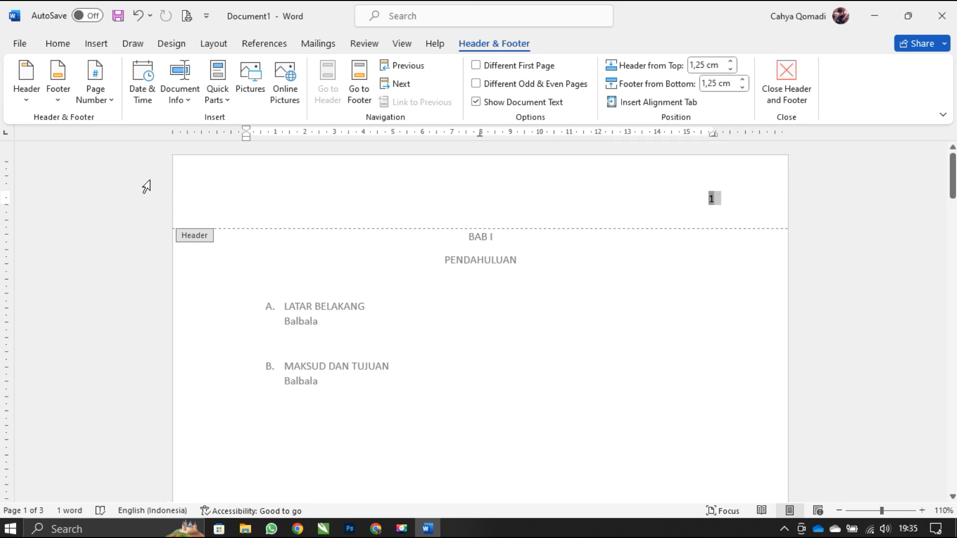
left_click(102, 100)
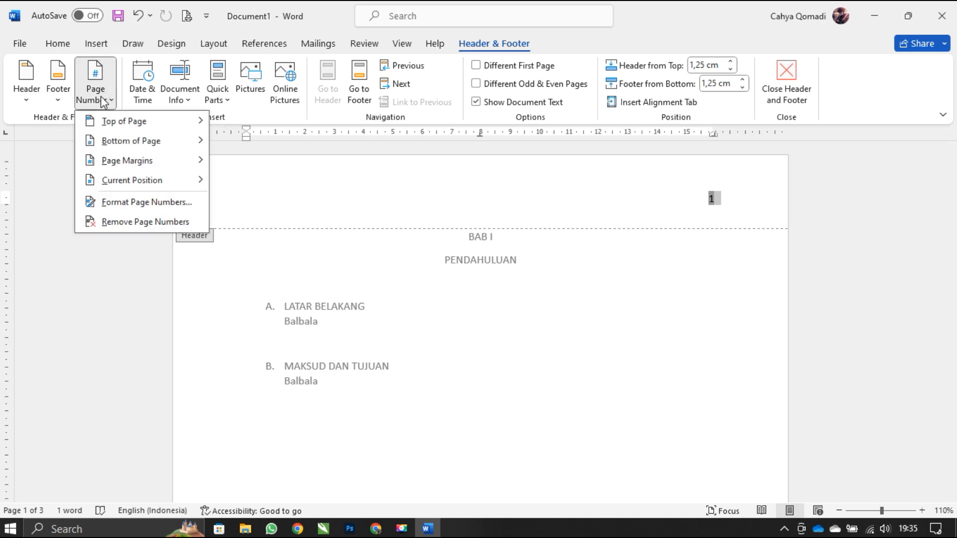
left_click(116, 203)
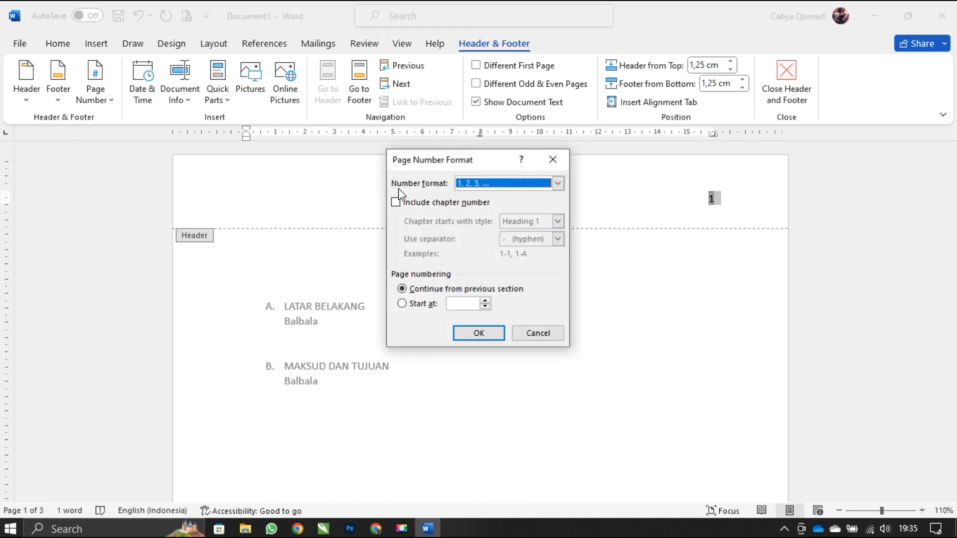
left_click(558, 183)
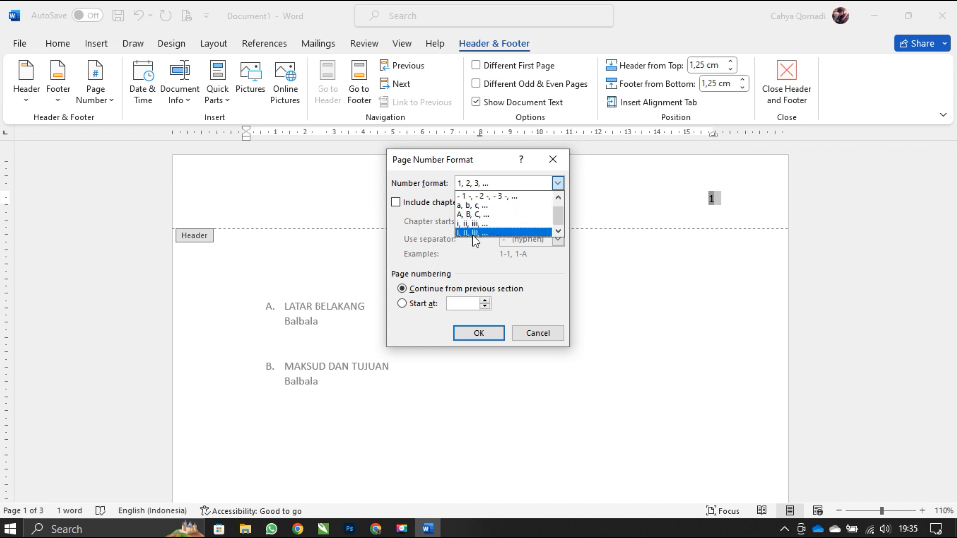
left_click(481, 232)
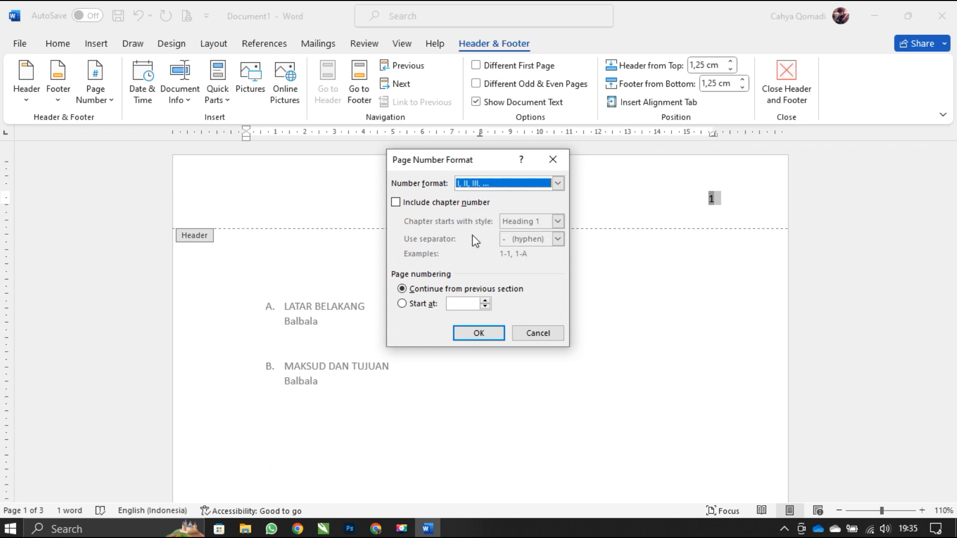
left_click(478, 335)
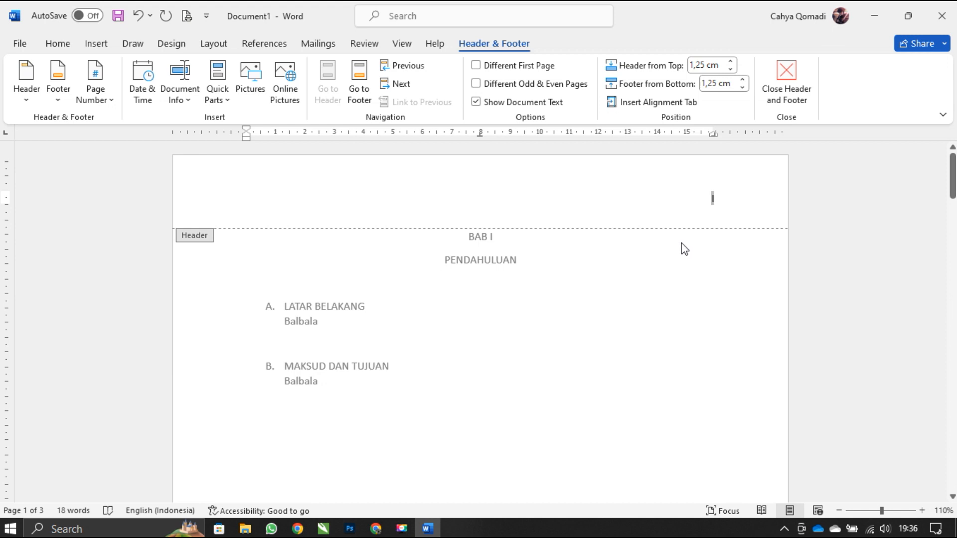
double_click(688, 257)
left_click(671, 292)
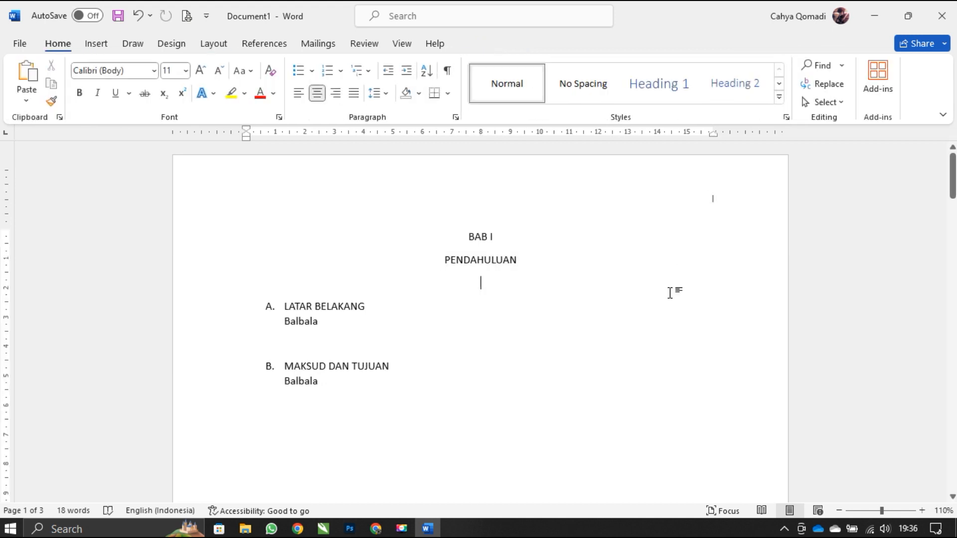
- Review the Roman page numbers on the second and third pages
scroll(691, 237, "down", 15)
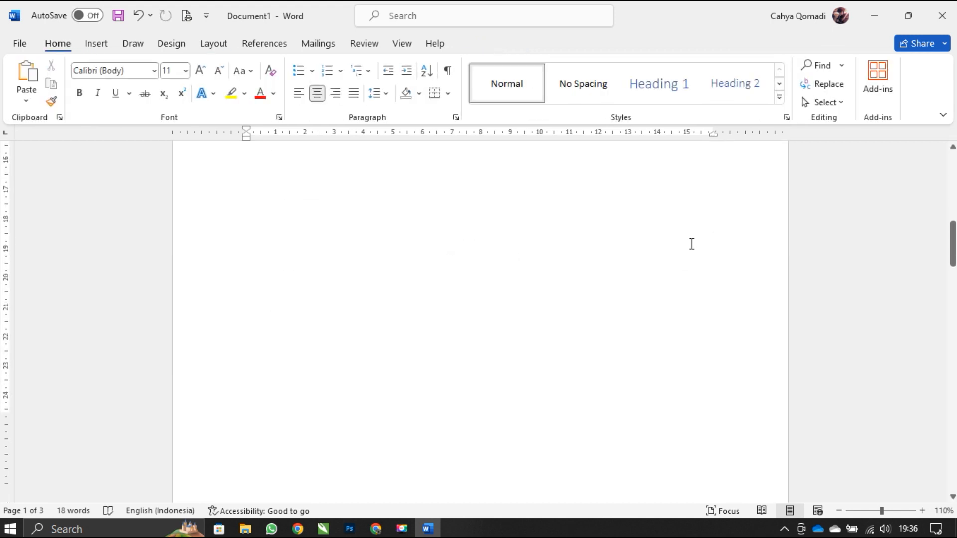
scroll(694, 257, "down", 5)
scroll(708, 229, "up", 2)
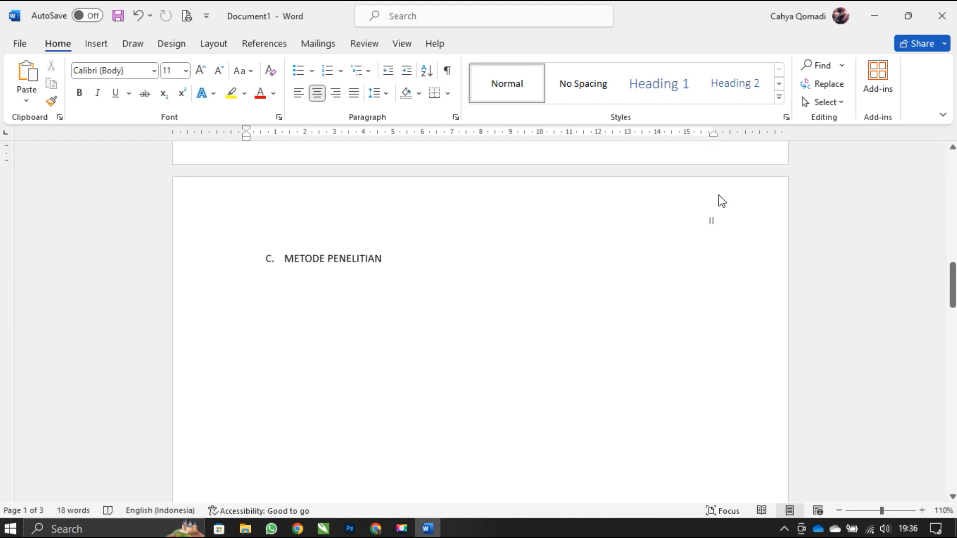
scroll(708, 249, "down", 12)
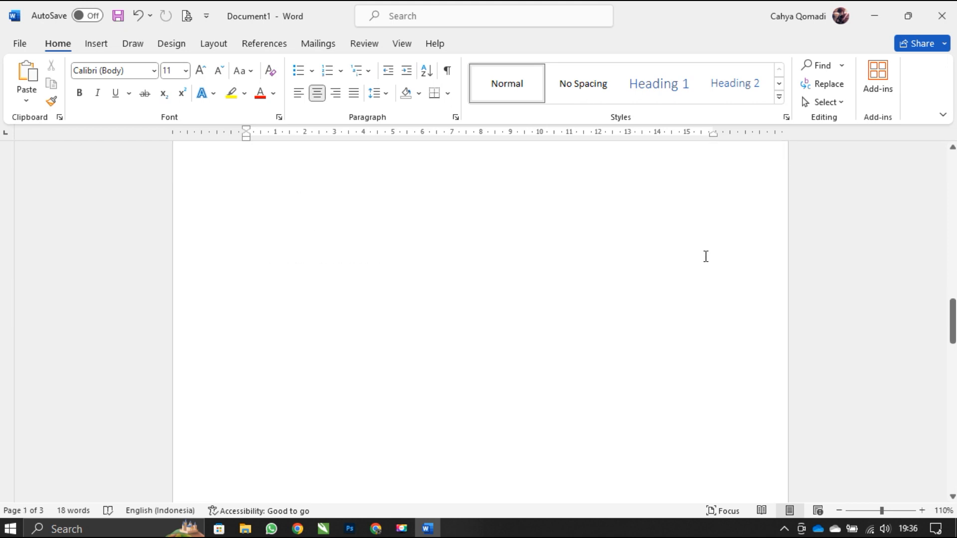
scroll(709, 227, "up", 5)
scroll(708, 222, "down", 1)
left_click(708, 287)
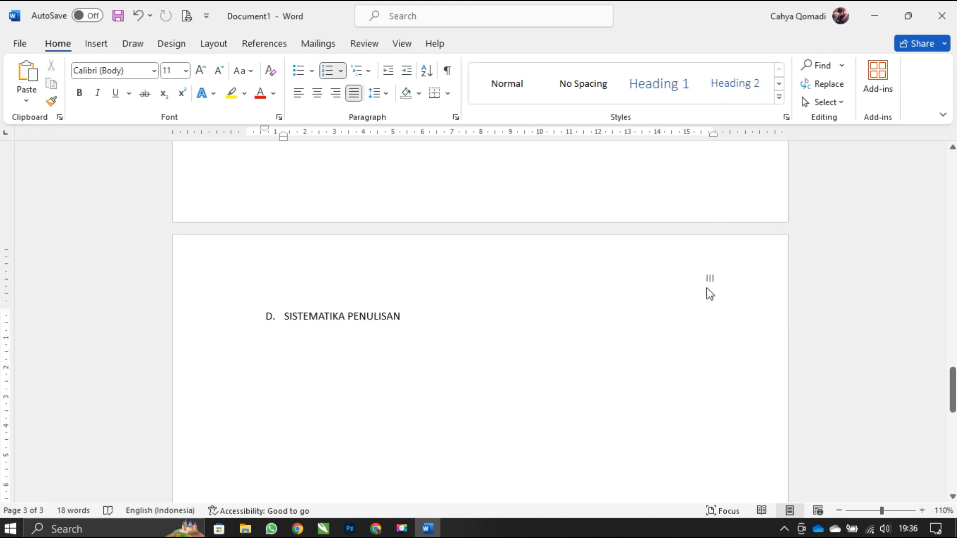
- Open the first page's header and set the page number format to Arabic numerals (1, 2, 3)
scroll(648, 287, "up", 5)
scroll(648, 287, "up", 10)
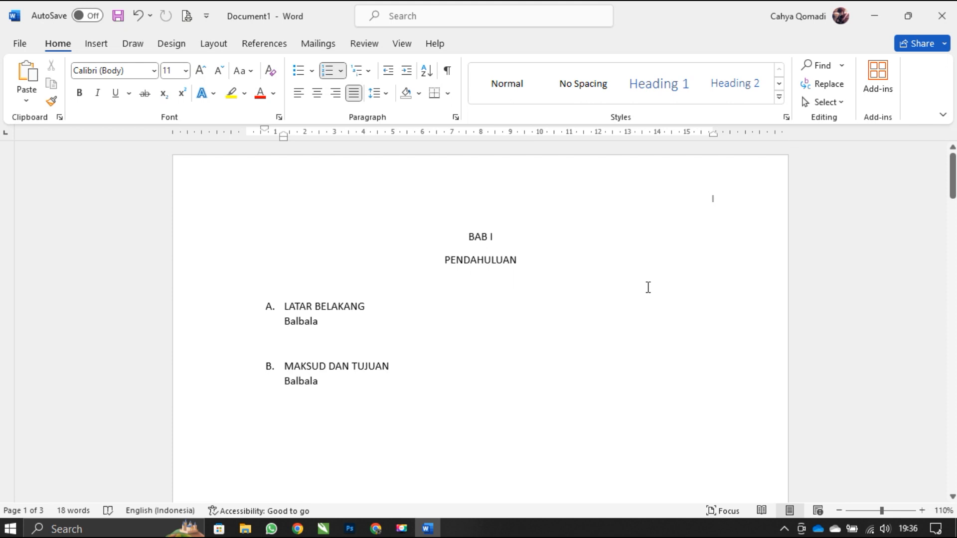
left_click(690, 207)
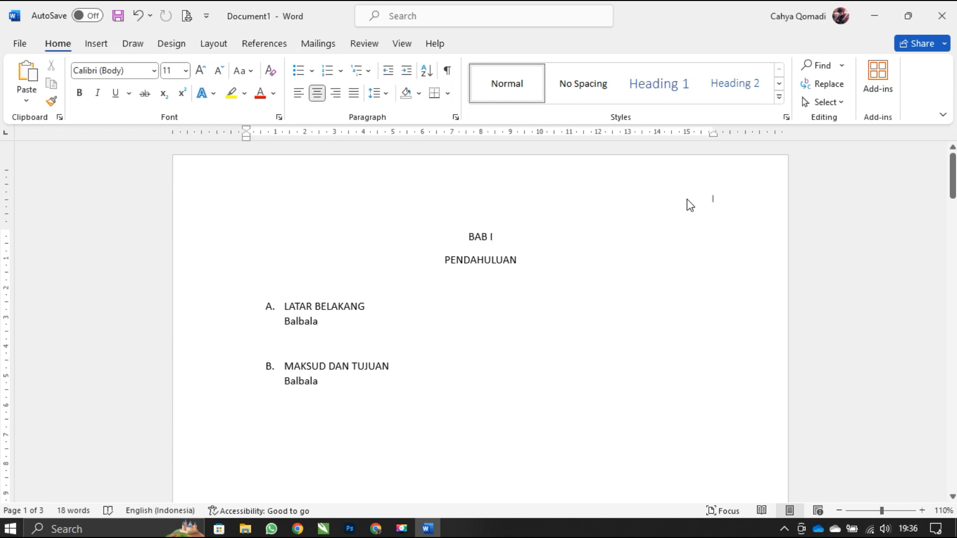
double_click(690, 205)
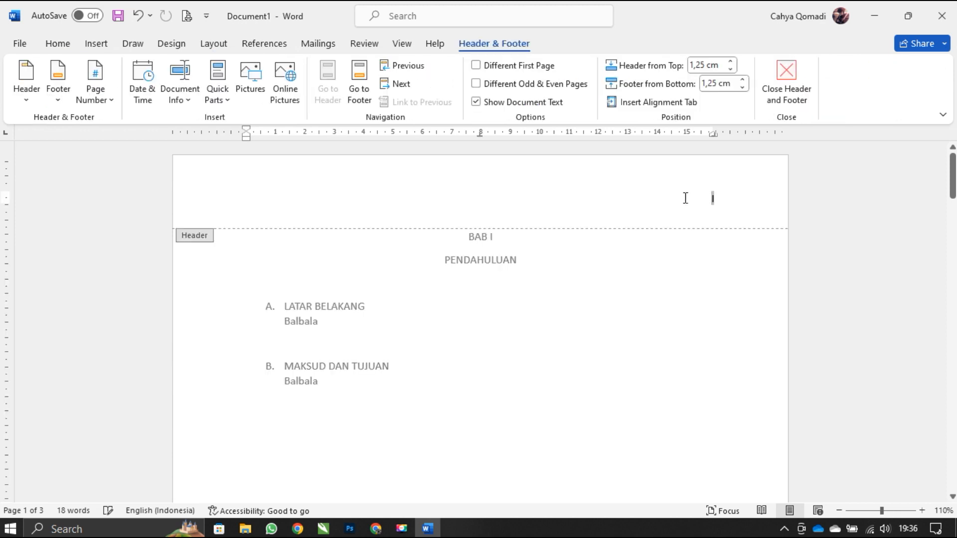
double_click(713, 199)
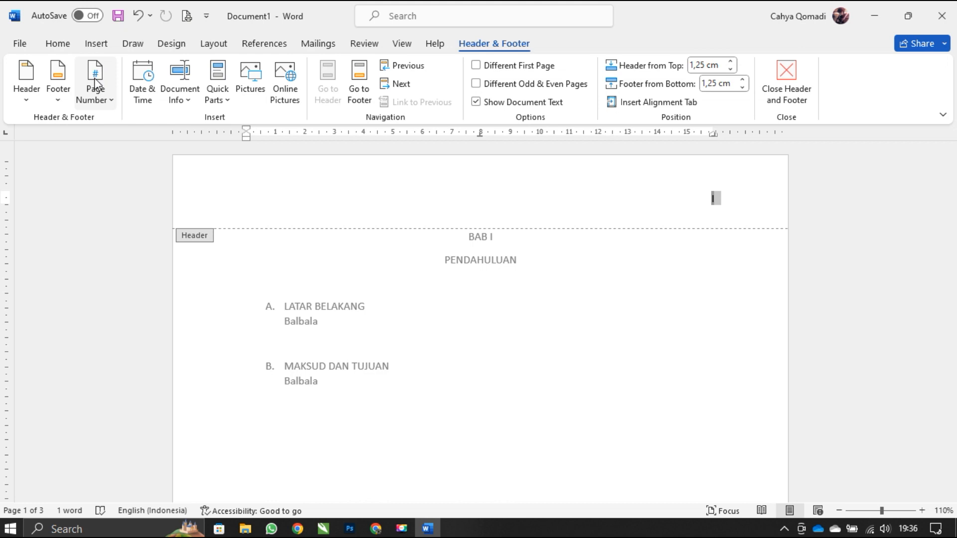
left_click(95, 95)
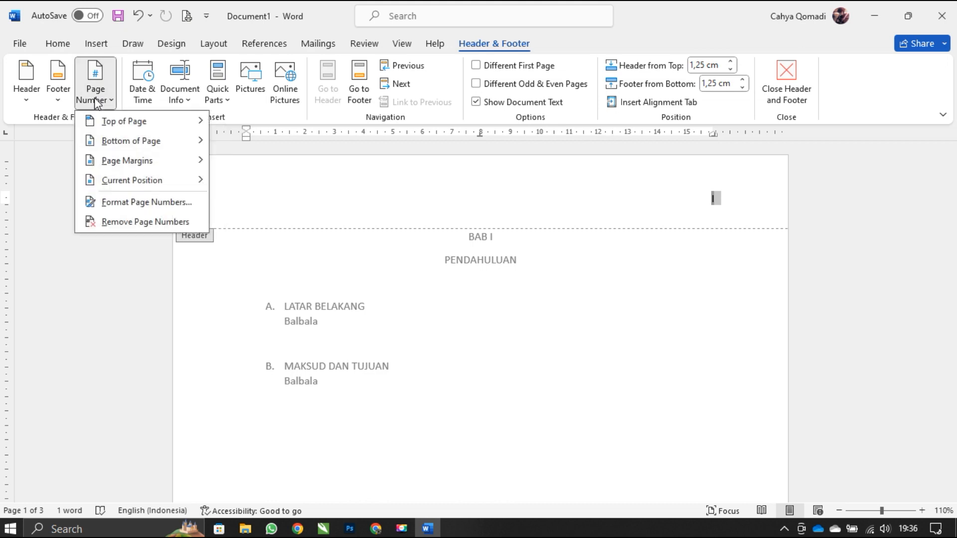
left_click(115, 203)
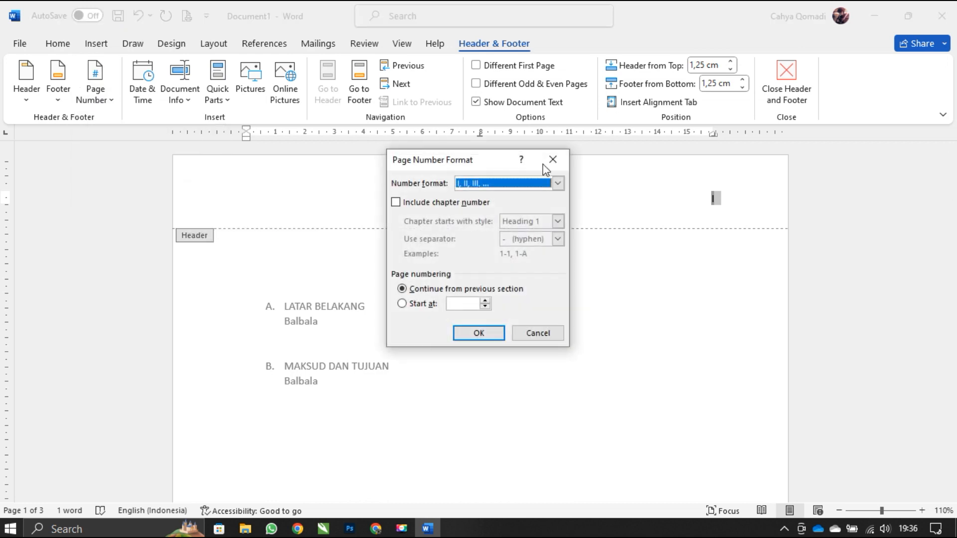
left_click(558, 184)
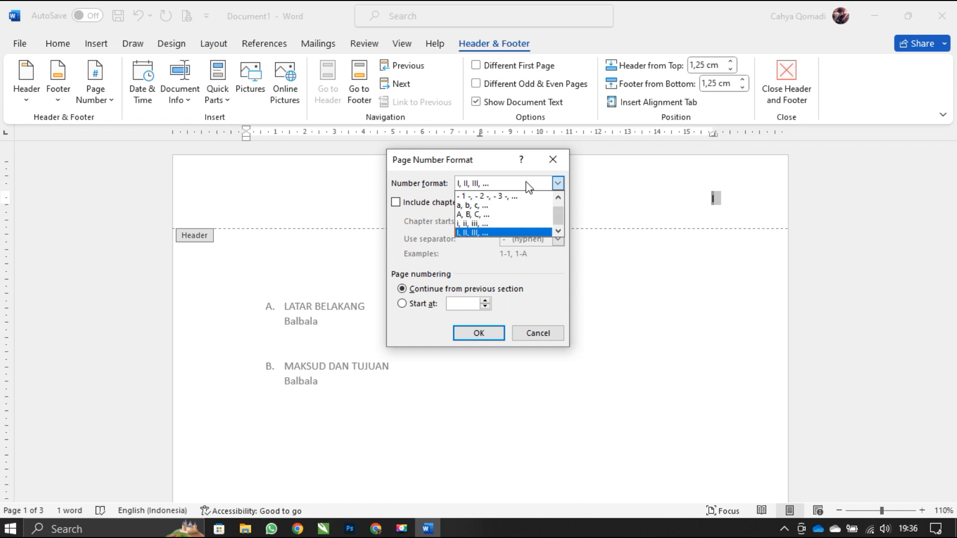
left_click(491, 197)
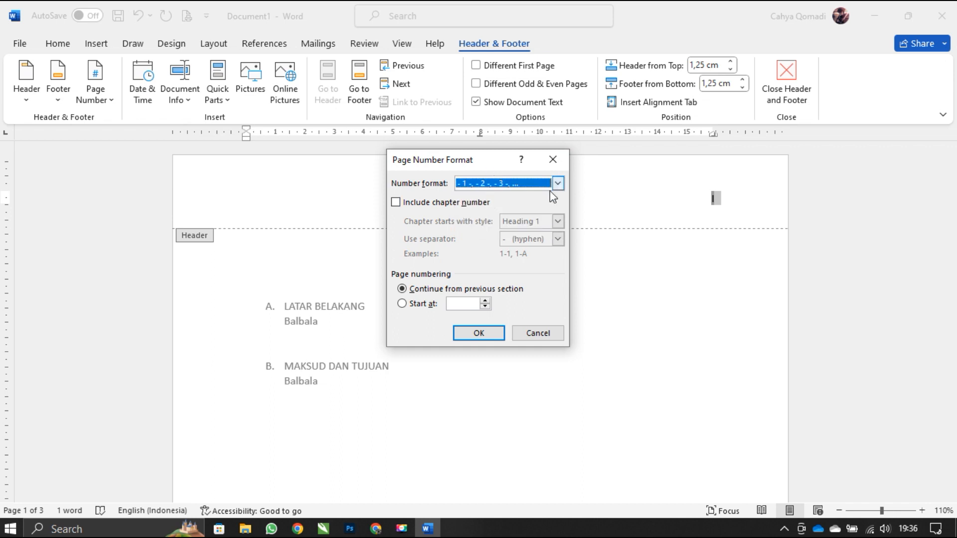
left_click(554, 184)
left_click(479, 198)
- Start the page numbering at 5, apply the format, and return to the body text
left_click(414, 304)
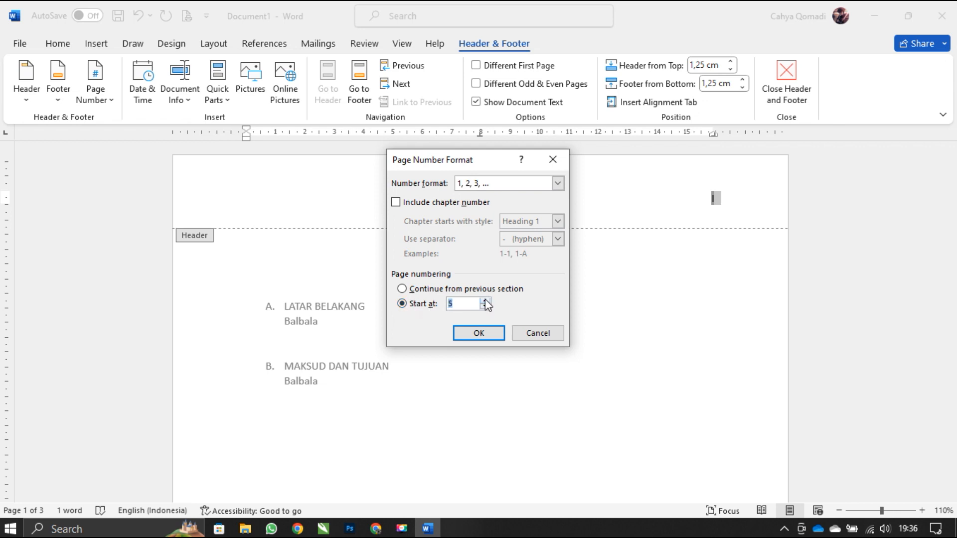
left_click(472, 332)
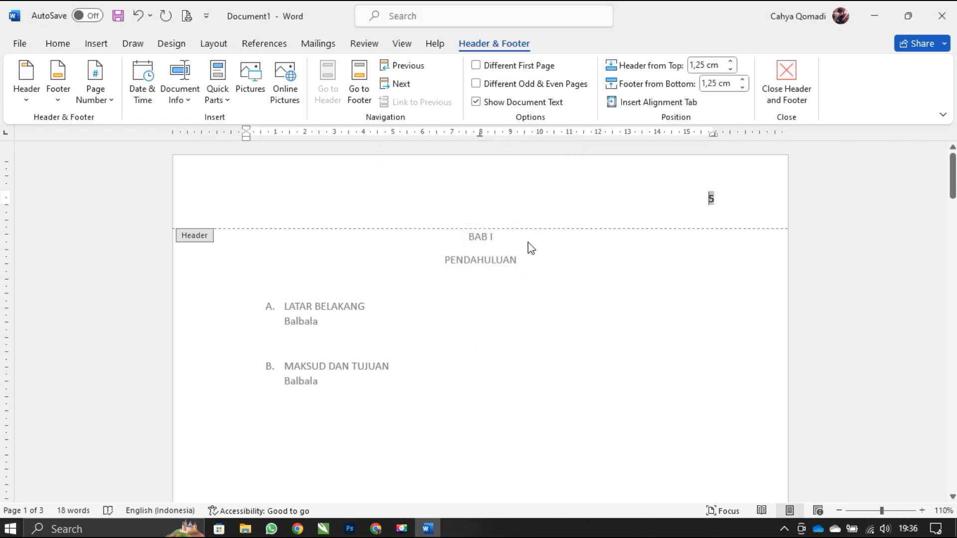
double_click(641, 258)
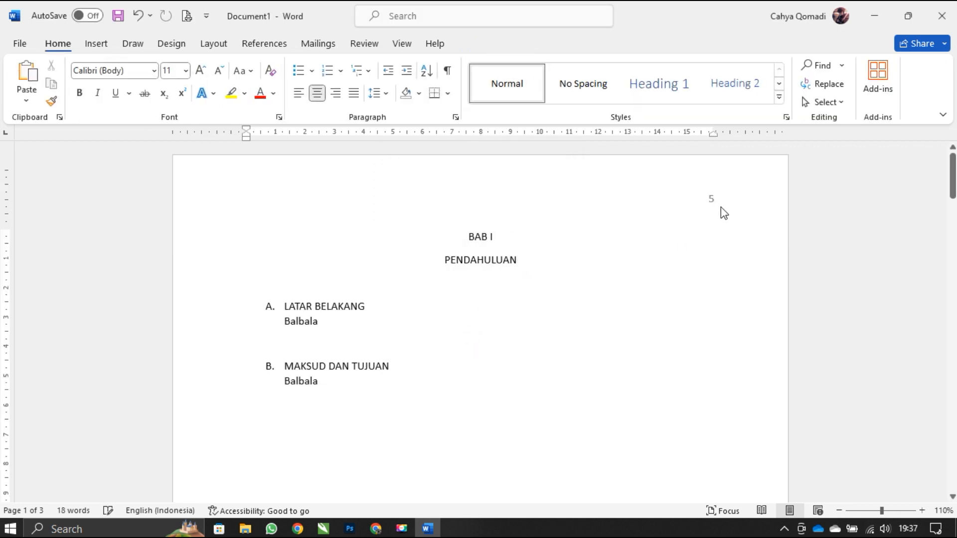
- Review the renumbered page headers from the first page through the third
scroll(667, 257, "down", 12)
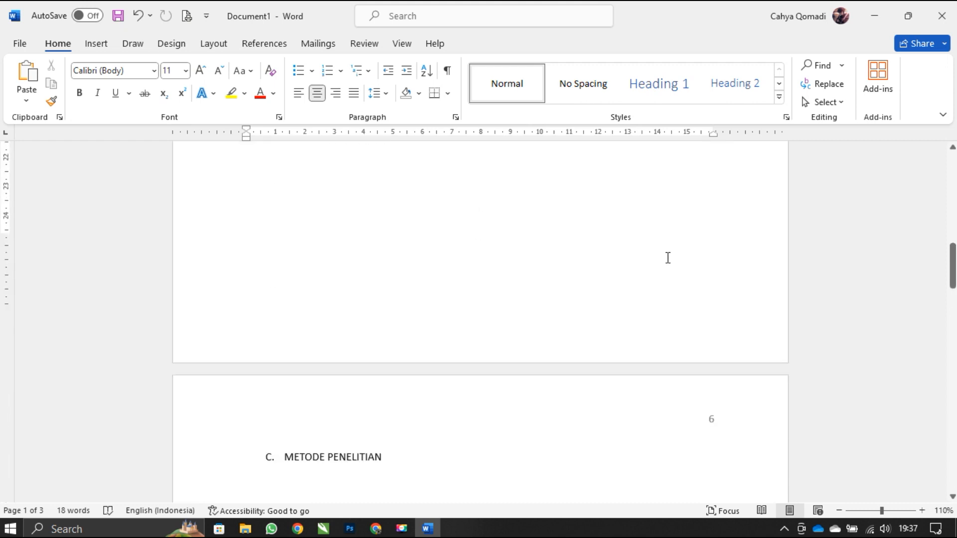
scroll(709, 254, "down", 15)
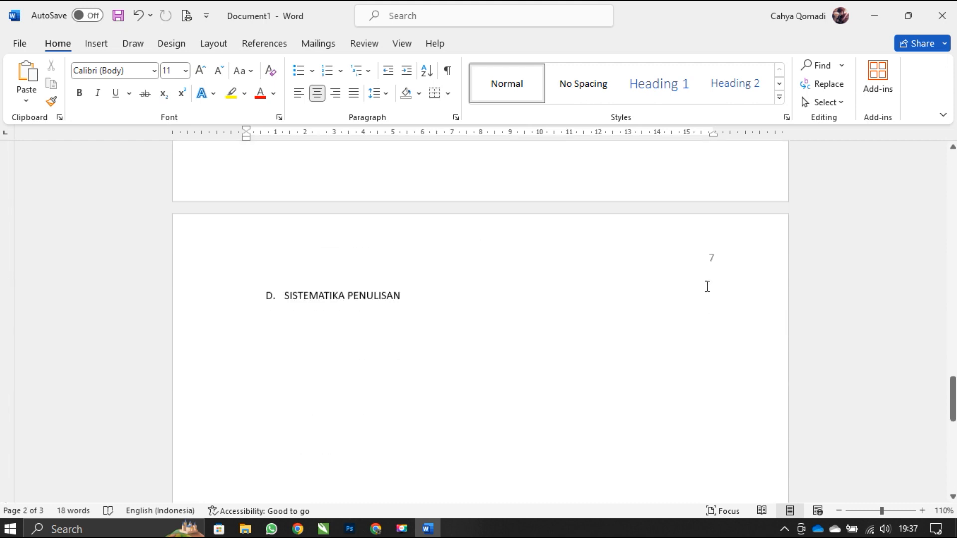
scroll(715, 260, "up", 20)
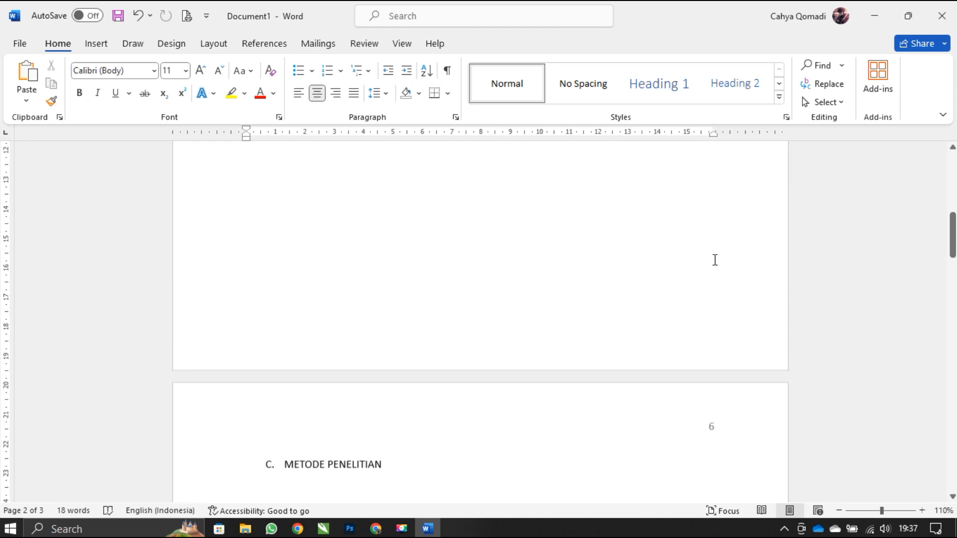
scroll(703, 245, "up", 6)
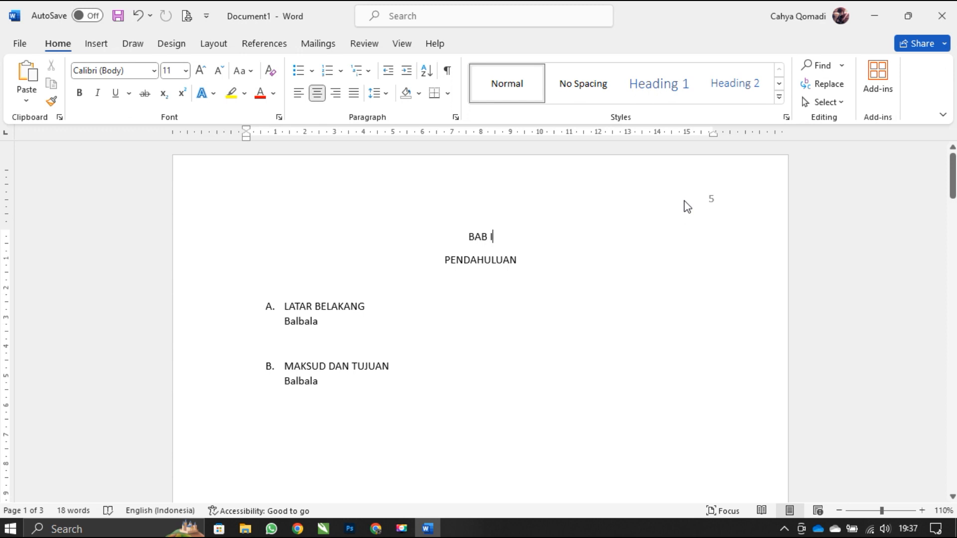
scroll(685, 261, "down", 14)
scroll(687, 307, "up", 12)
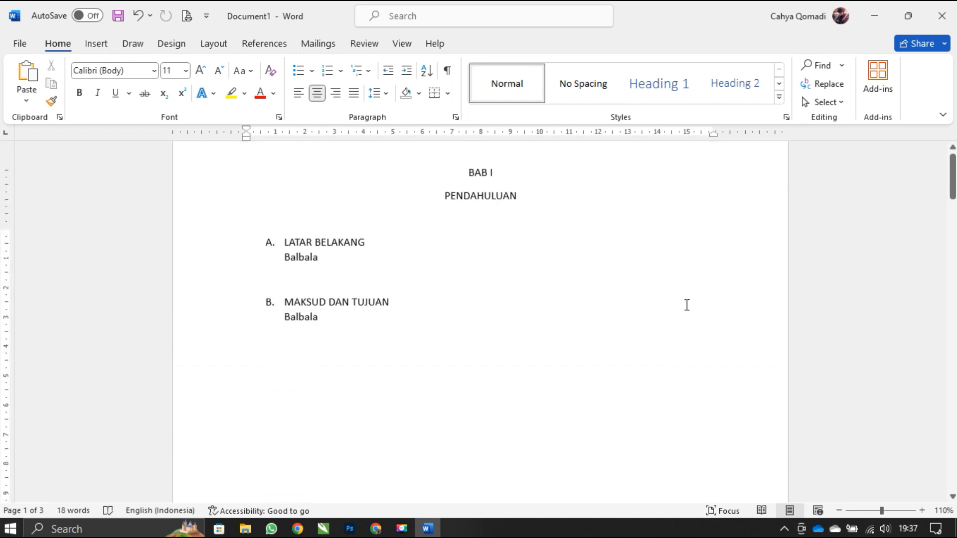
scroll(687, 307, "up", 3)
left_click(97, 43)
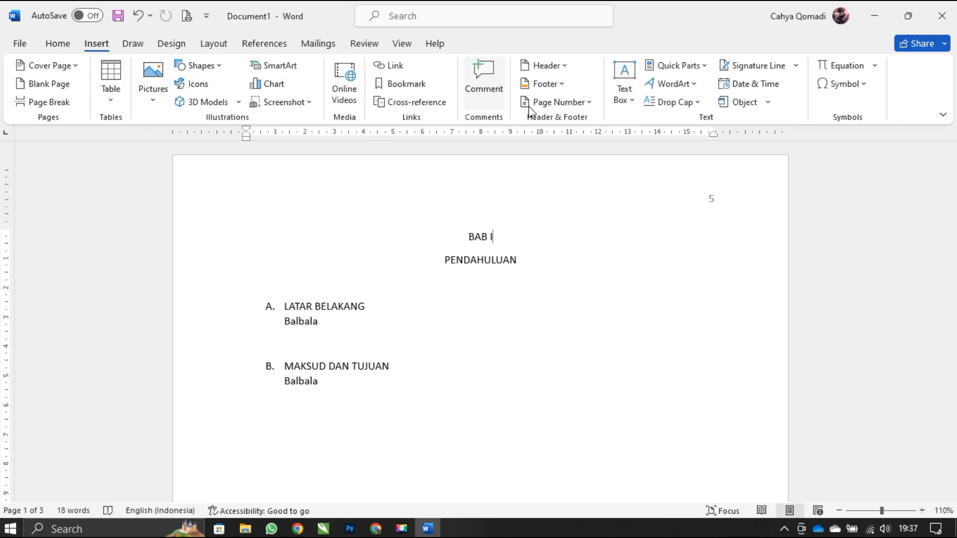
left_click(555, 101)
mouse_move(572, 147)
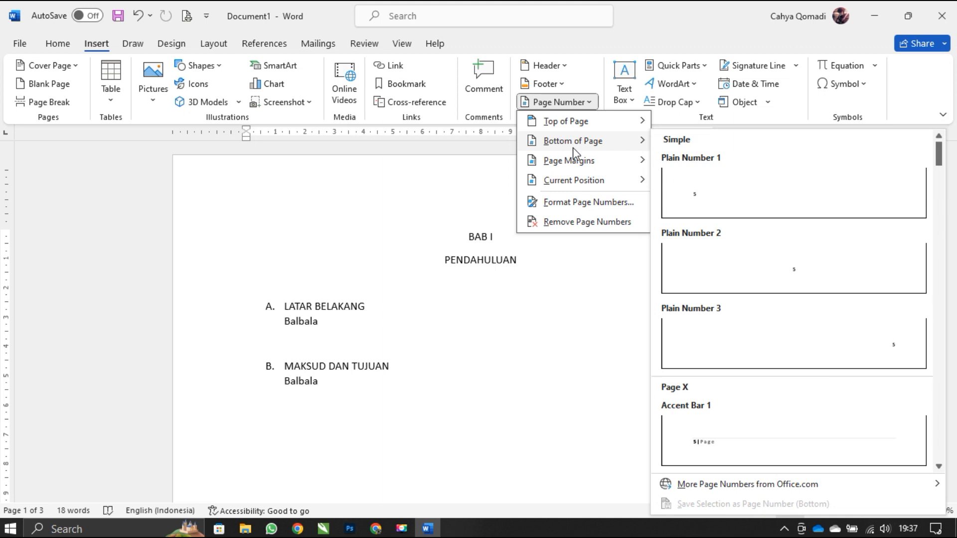
mouse_move(579, 182)
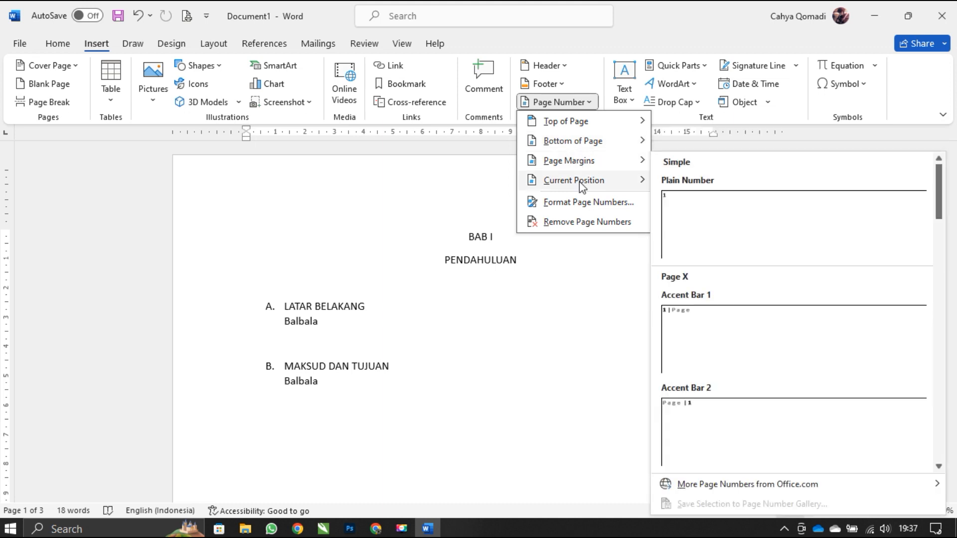
left_click(551, 302)
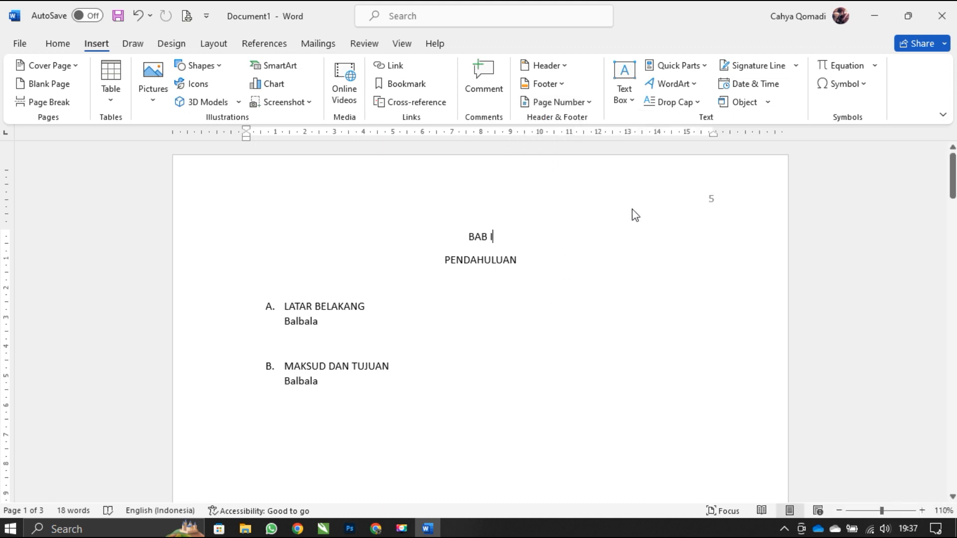
- Remove the page numbers from the header, close it, and check the pages
double_click(694, 197)
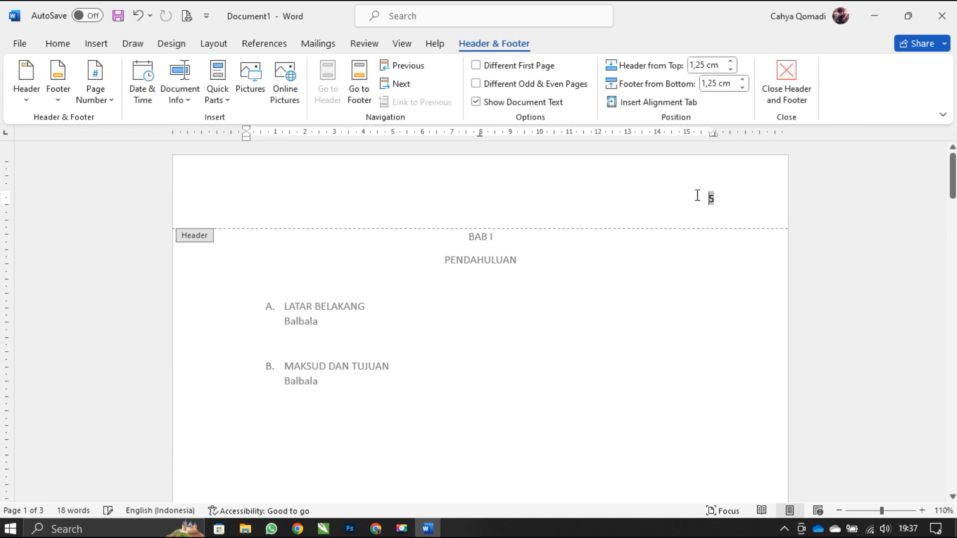
left_click(94, 90)
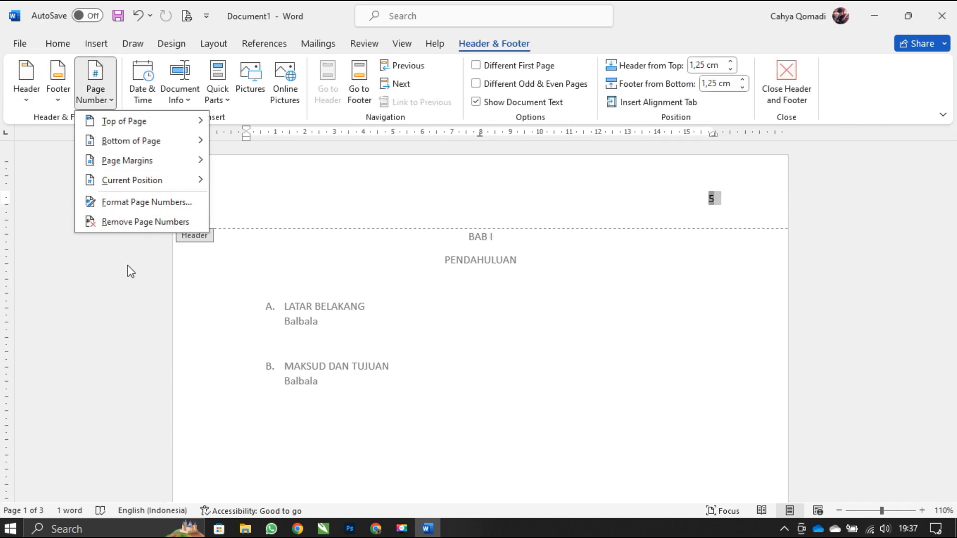
left_click(127, 222)
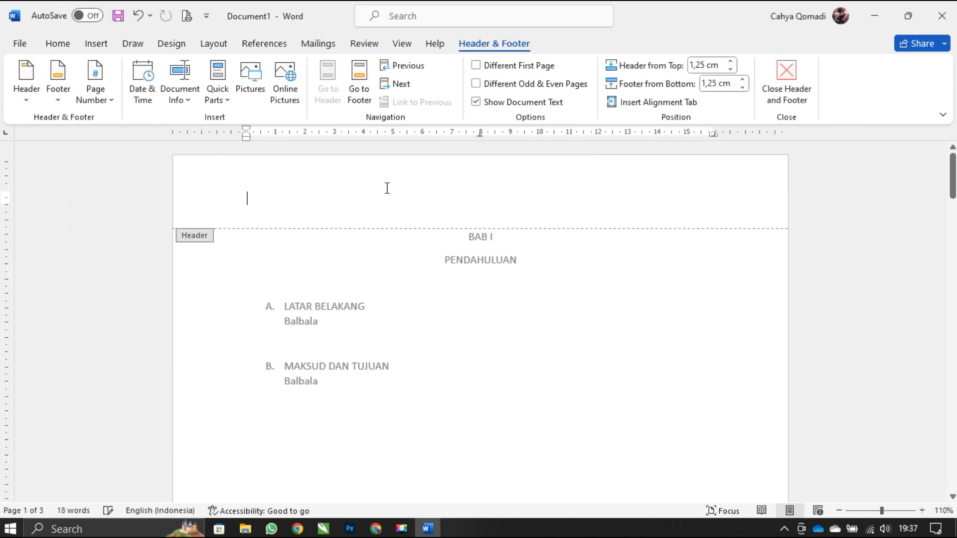
left_click(775, 105)
scroll(512, 274, "down", 15)
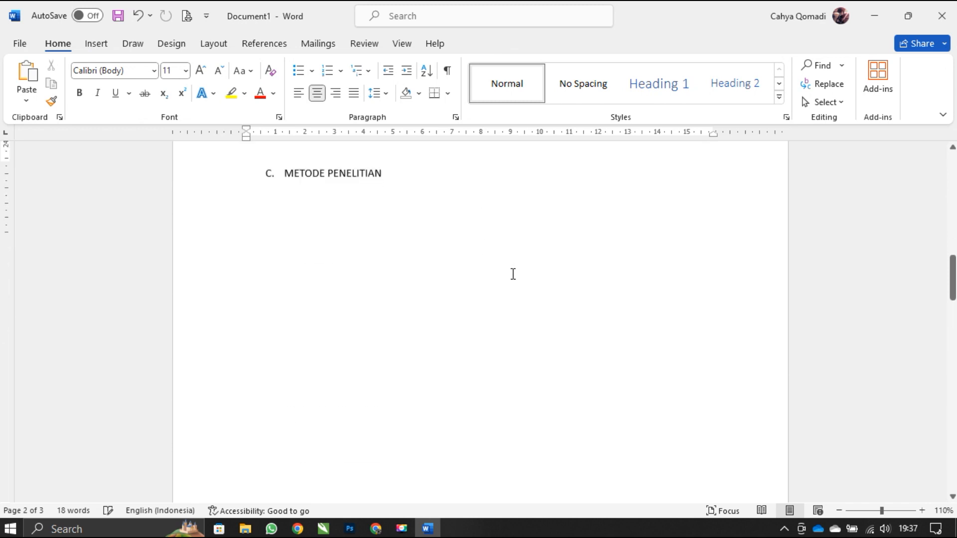
scroll(513, 273, "up", 5)
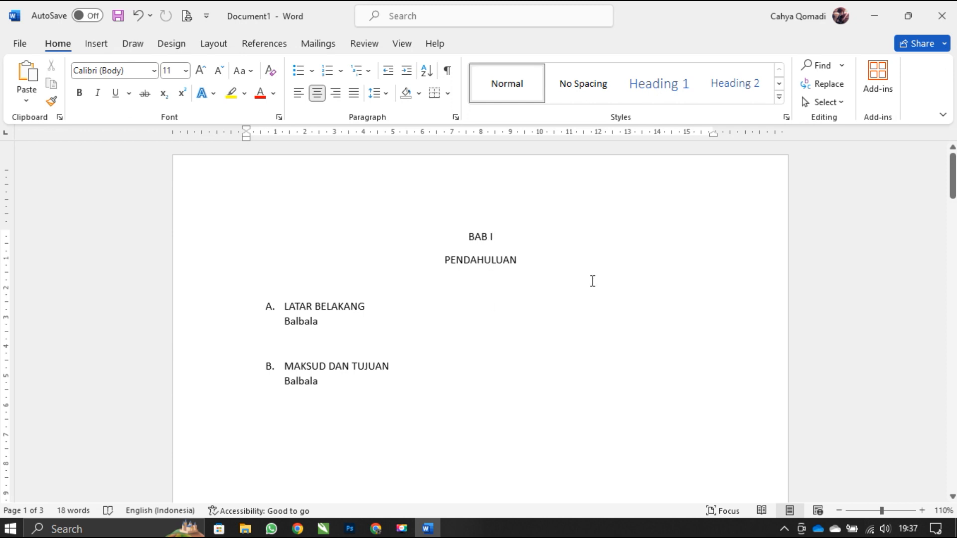
- Center the first page's header line and insert a Plain Number page number at the current position
double_click(565, 186)
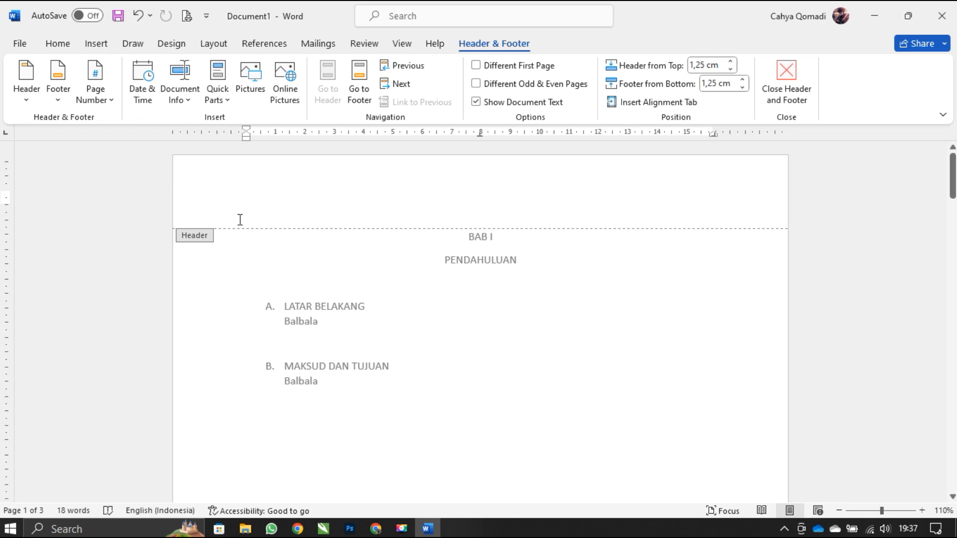
left_click(95, 92)
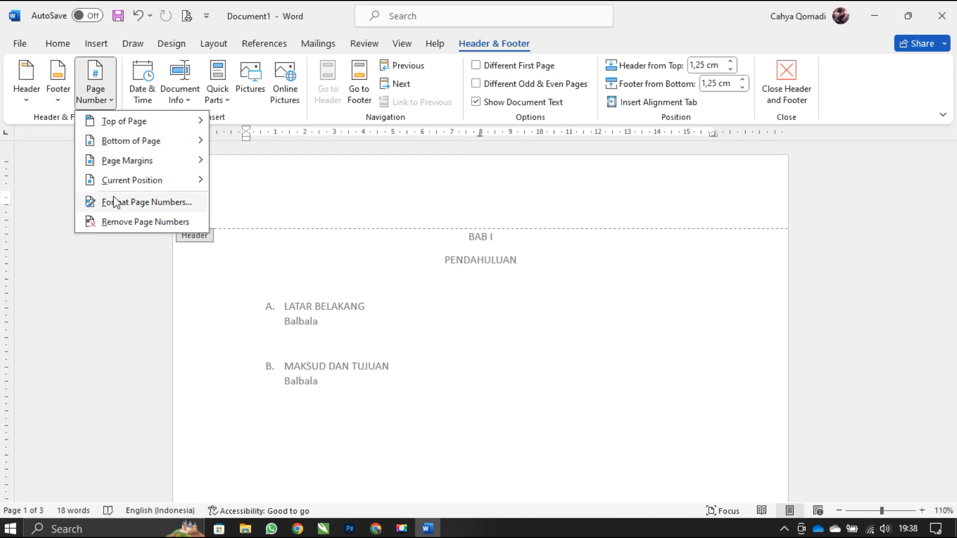
mouse_move(117, 185)
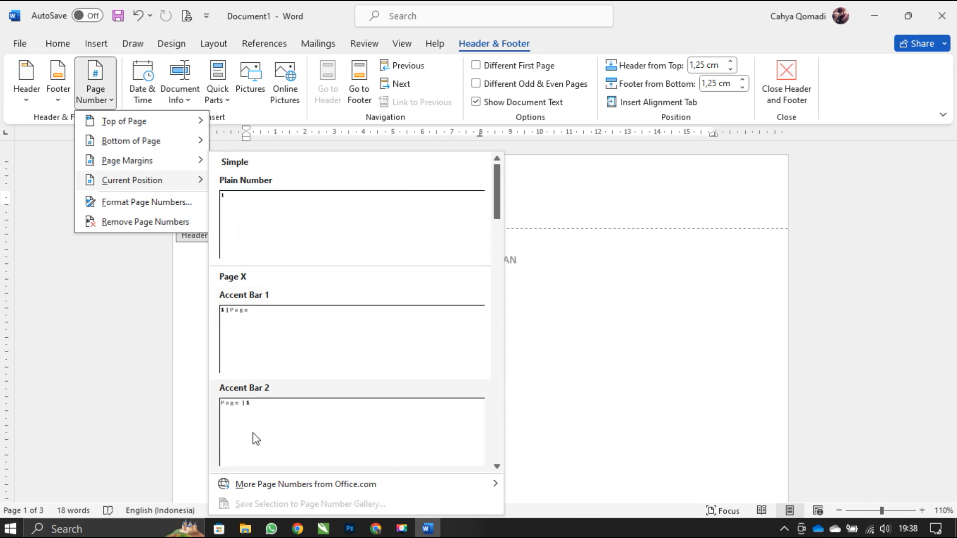
left_click(568, 189)
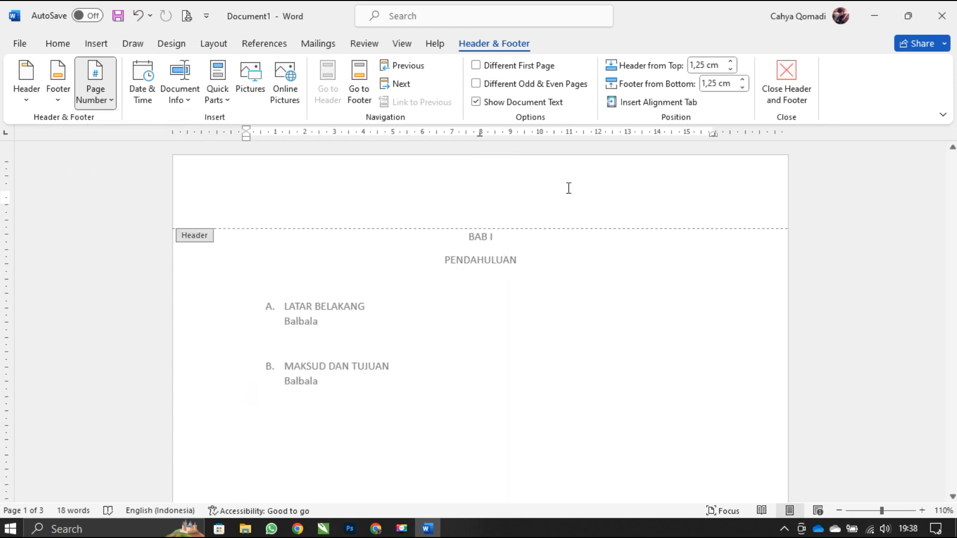
left_click(58, 43)
left_click(319, 93)
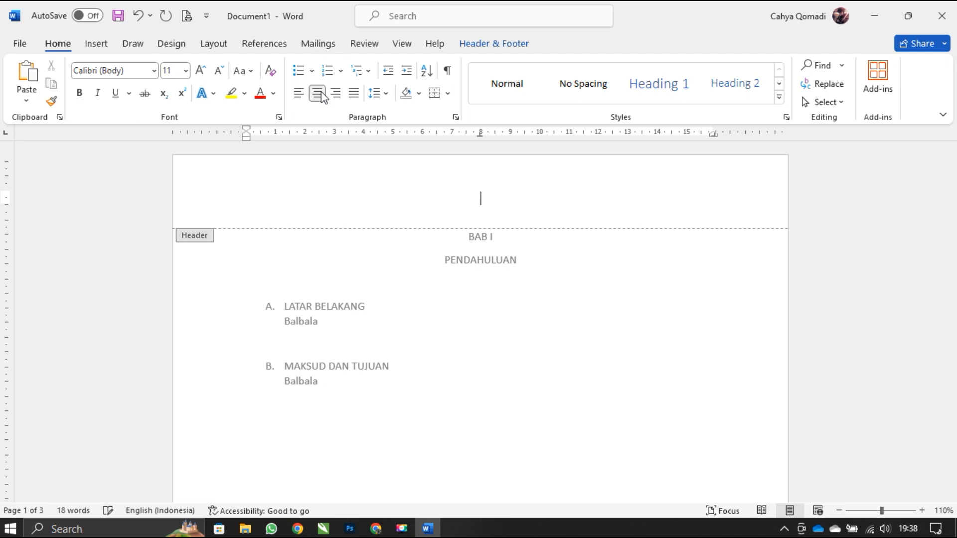
left_click(466, 43)
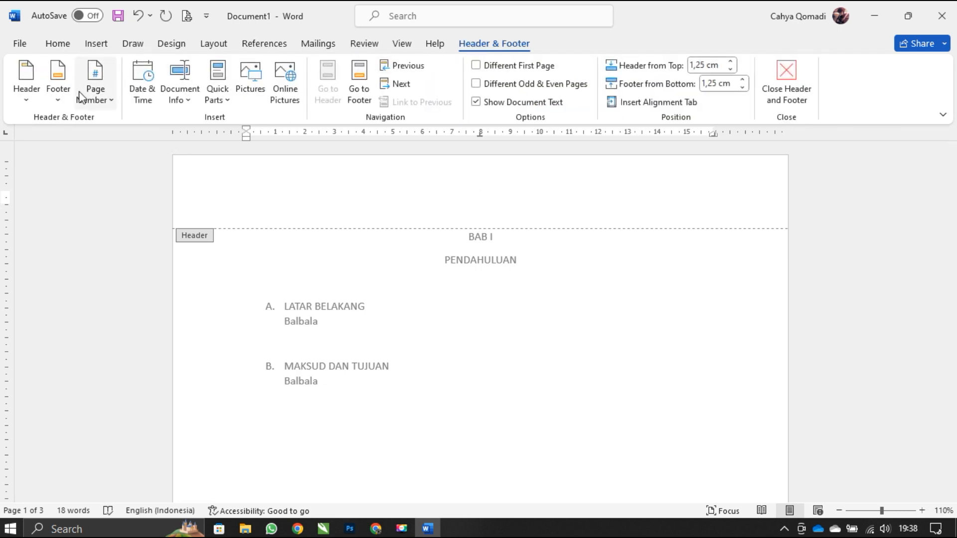
left_click(94, 95)
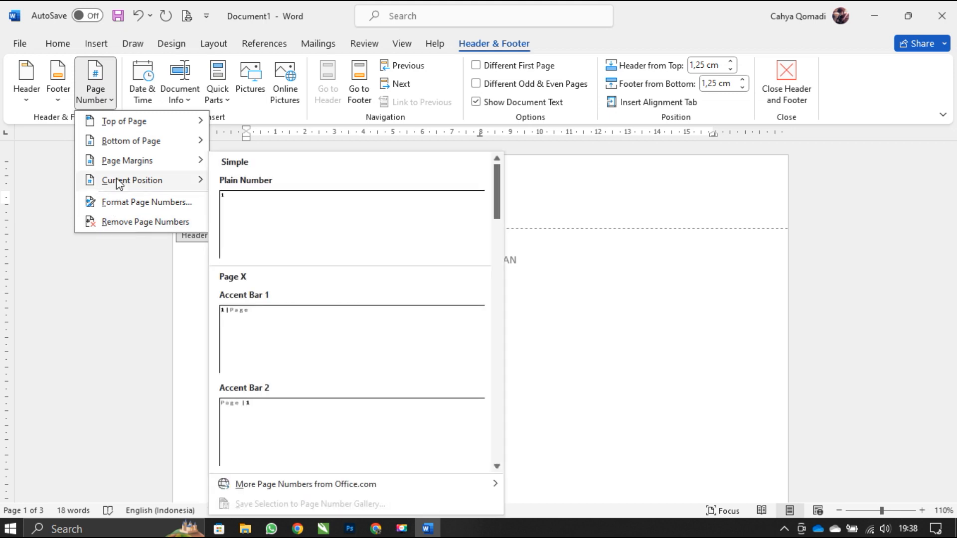
left_click(287, 213)
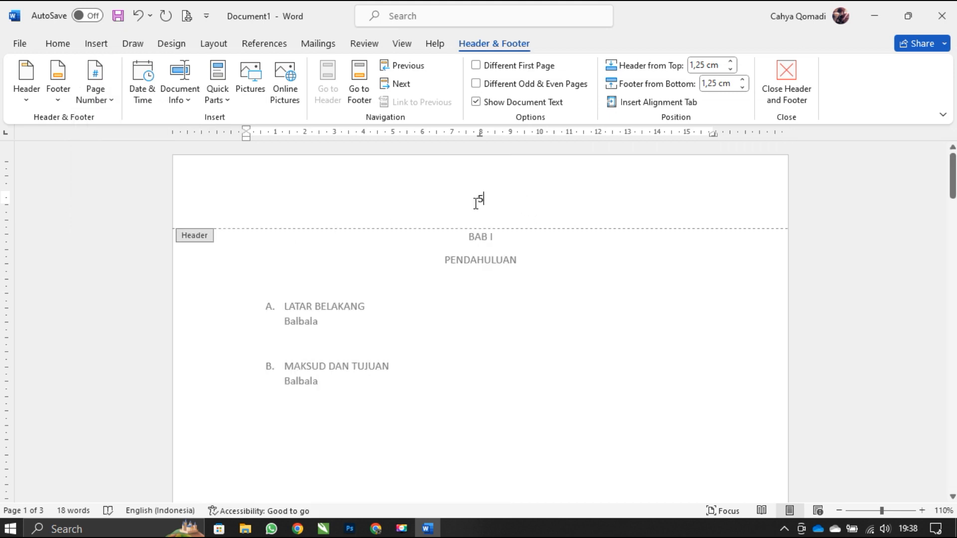
- Replace the centered header number with a Plain Number page number inserted at the current position on a right-aligned line
double_click(447, 198)
left_click(62, 45)
left_click(336, 94)
left_click(473, 45)
left_click(111, 93)
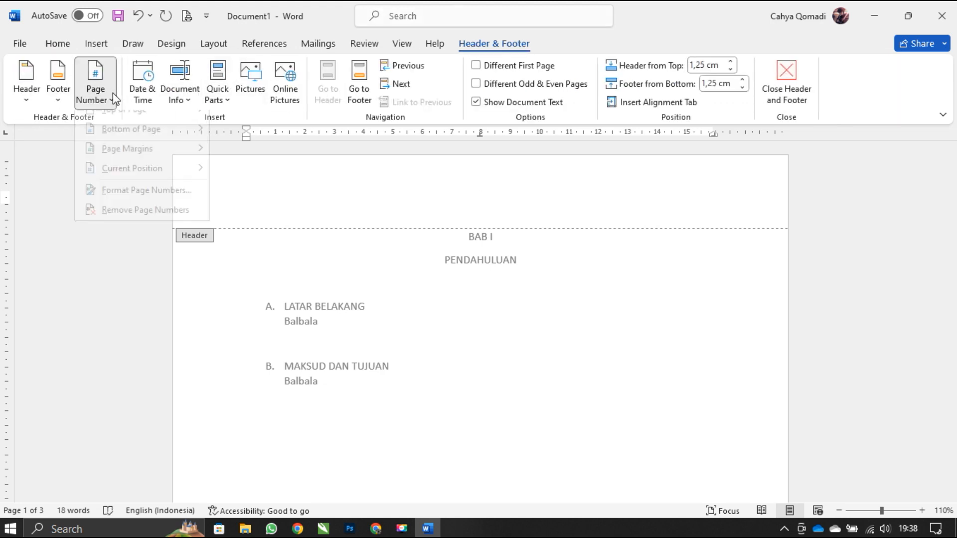
mouse_move(133, 182)
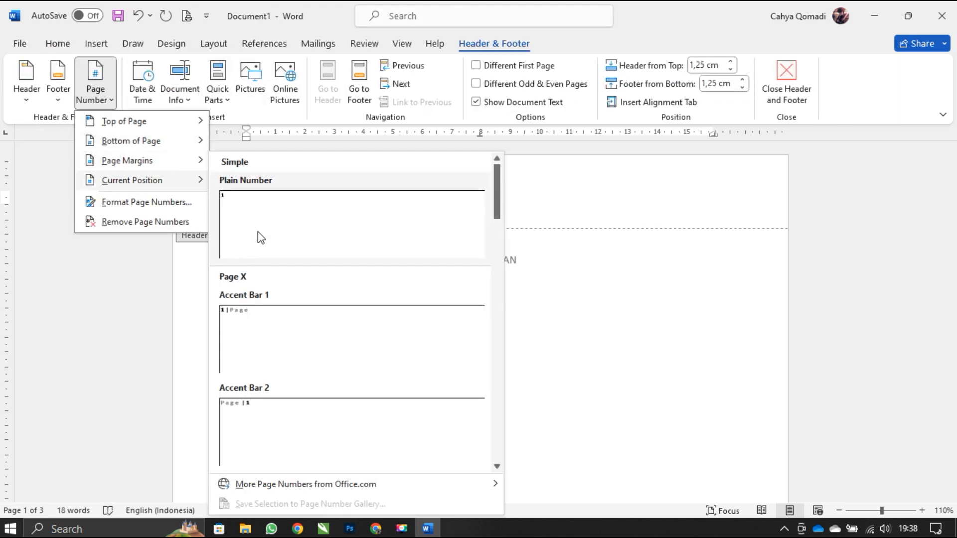
left_click(259, 216)
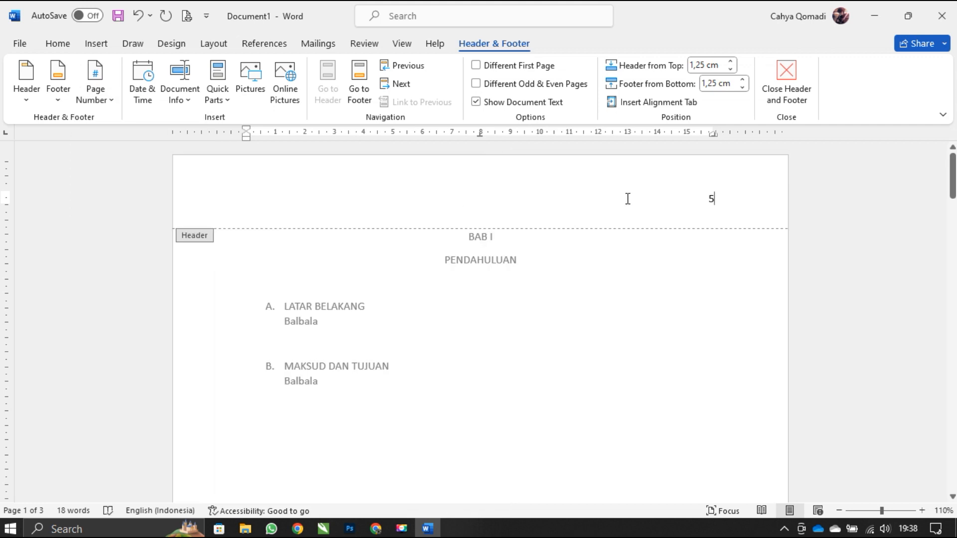
- Delete the header's page number and insert a Plain Number page number at the current position in the first page's footer
key("shift+Left")
key("BackSpace")
scroll(566, 327, "down", 14)
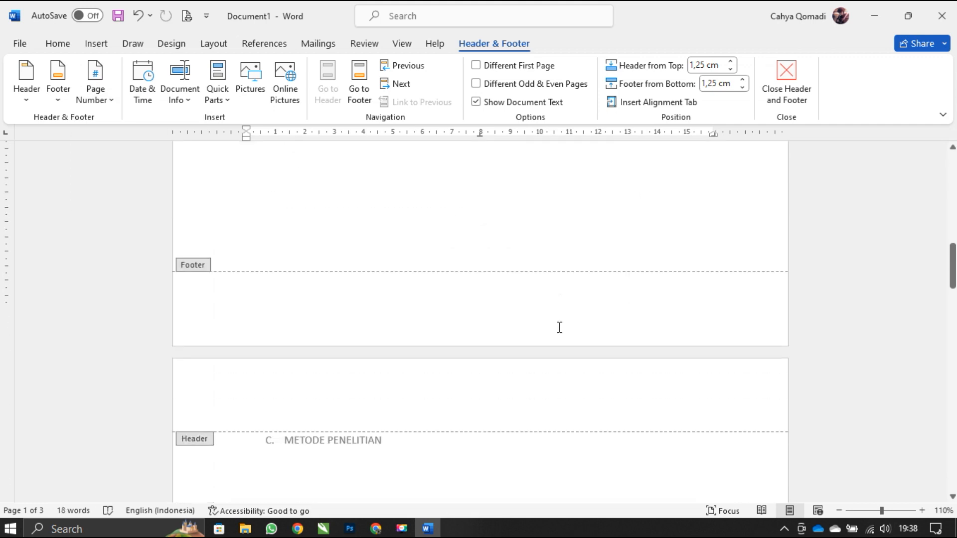
scroll(542, 316, "up", 1)
left_click(520, 299)
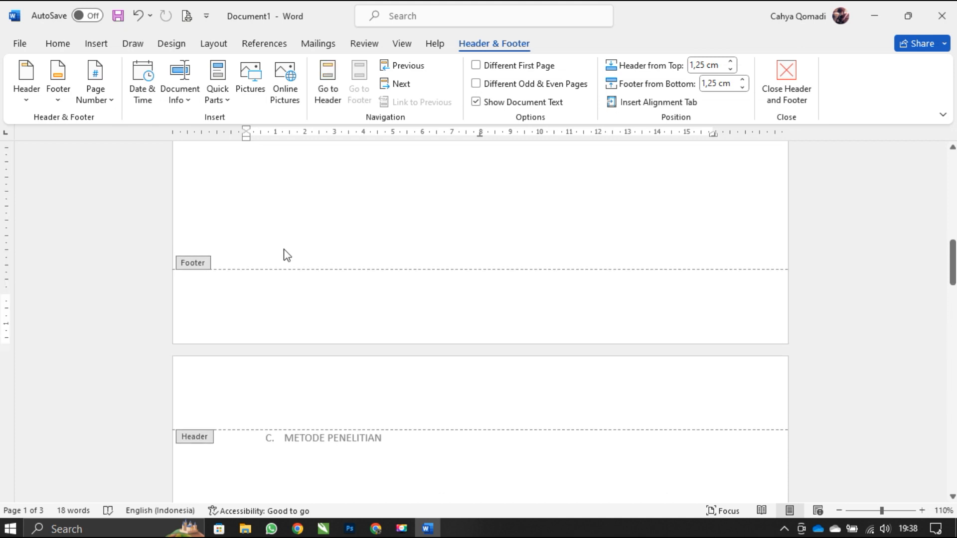
left_click(95, 93)
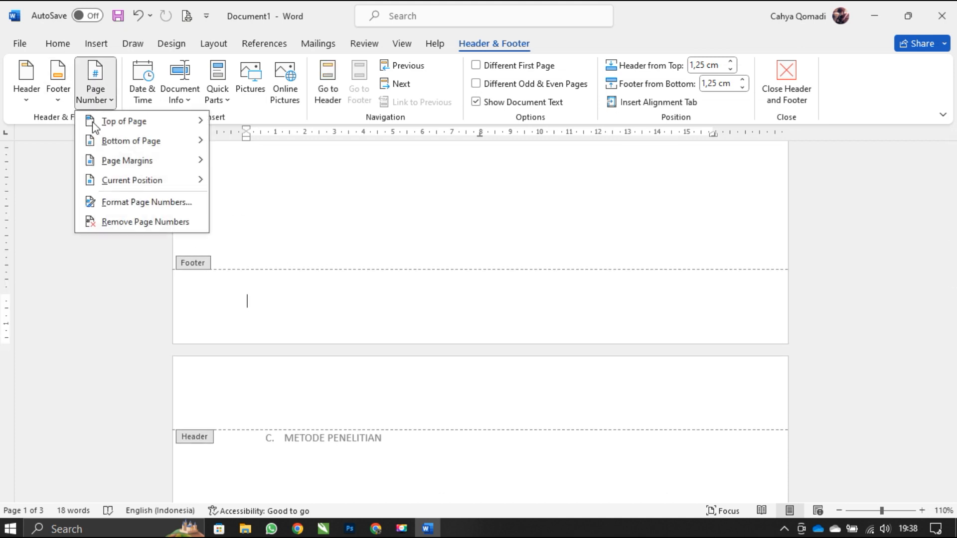
mouse_move(100, 180)
left_click(281, 248)
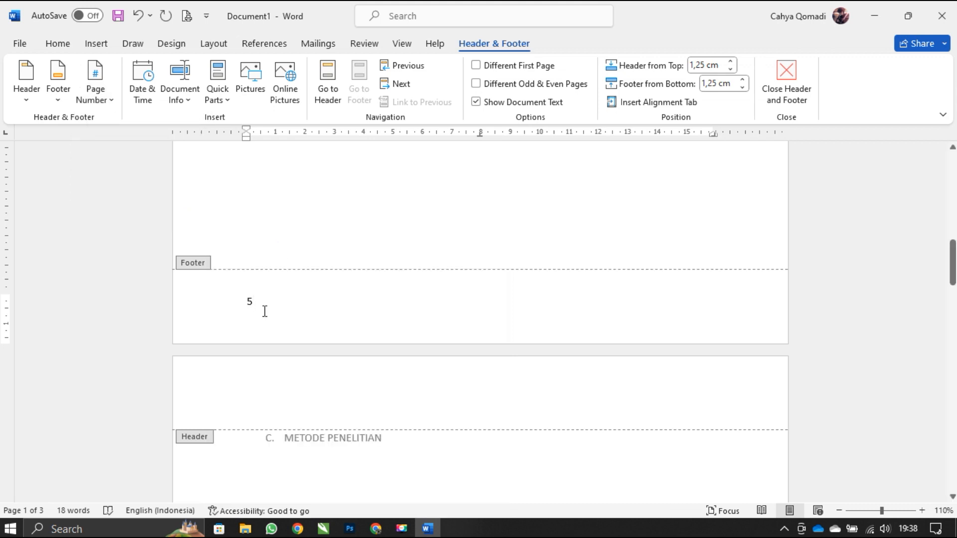
- Delete the footer's page number and add a Plain Number 3 page number at the top of the page
key("shift+Left")
key("Delete")
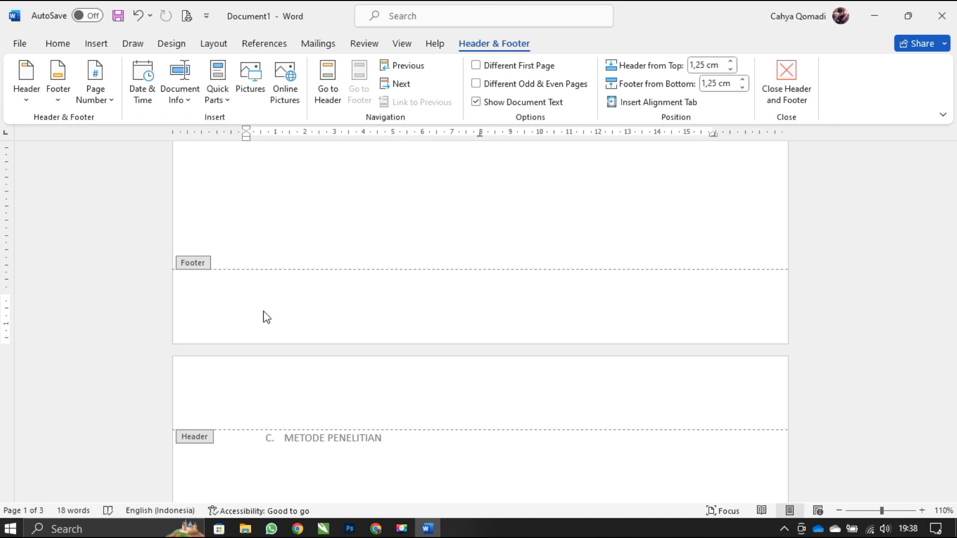
scroll(265, 312, "up", 10)
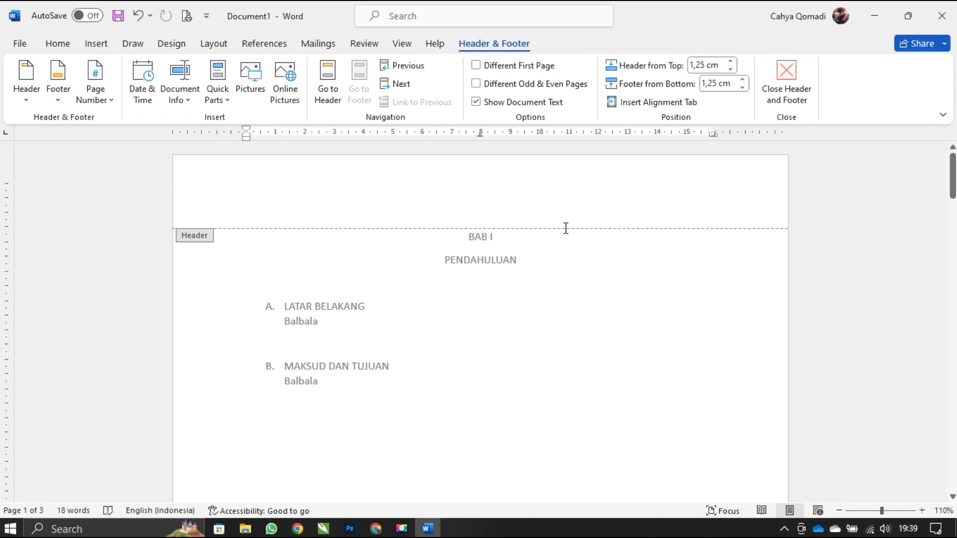
left_click(705, 183)
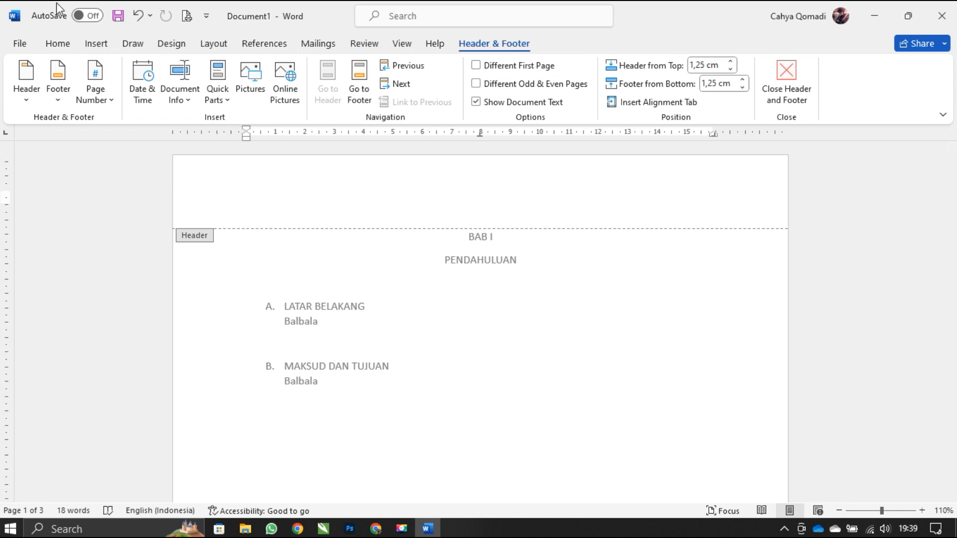
left_click(95, 90)
mouse_move(108, 123)
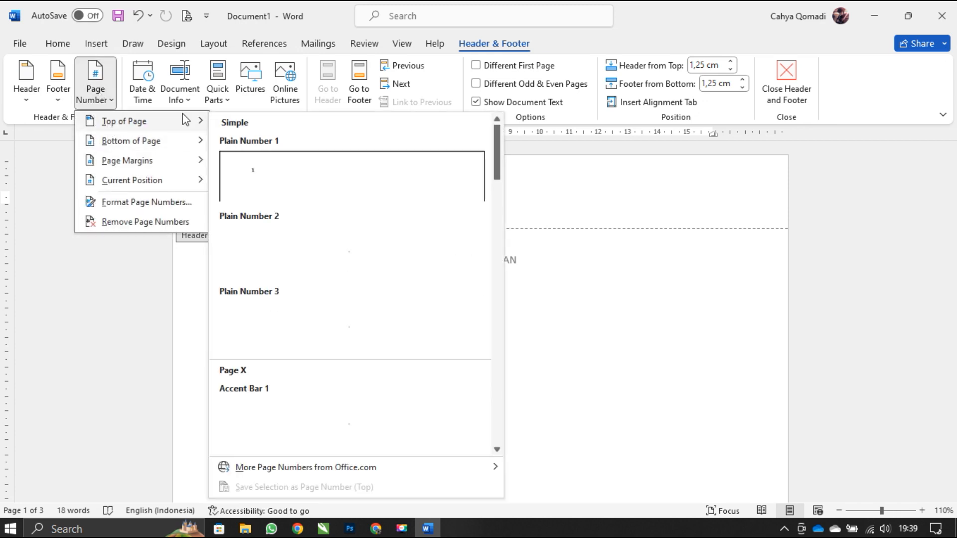
left_click(274, 327)
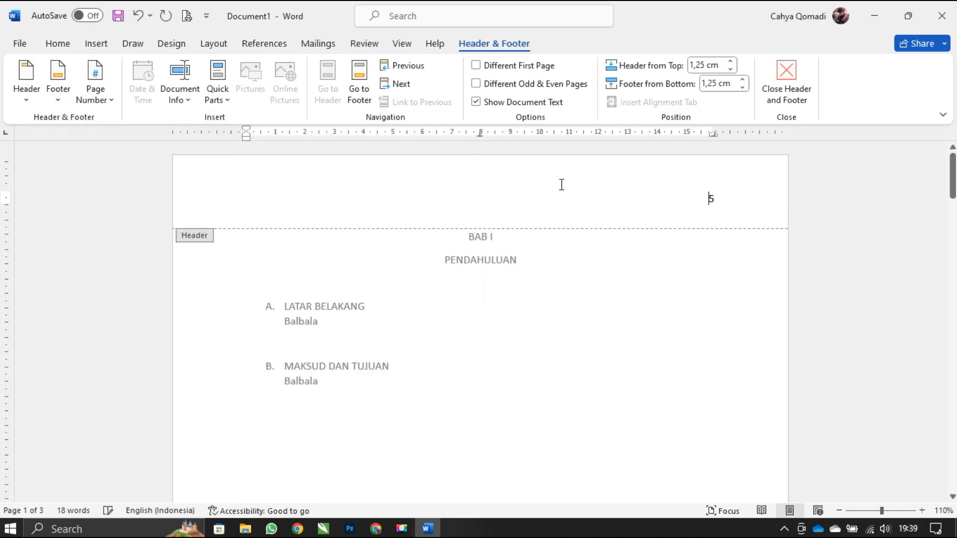
- Set the page number format to continue from the previous section and apply it
left_click(96, 97)
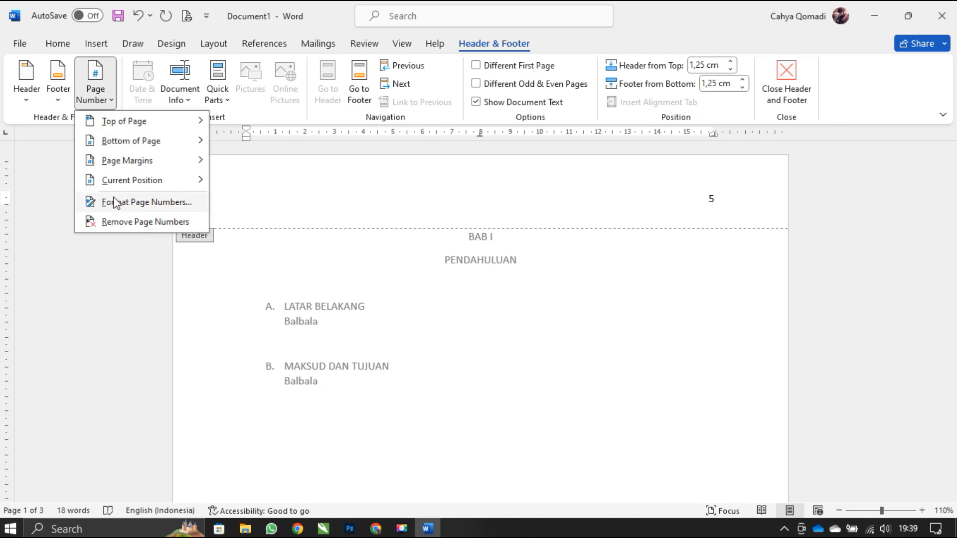
left_click(126, 204)
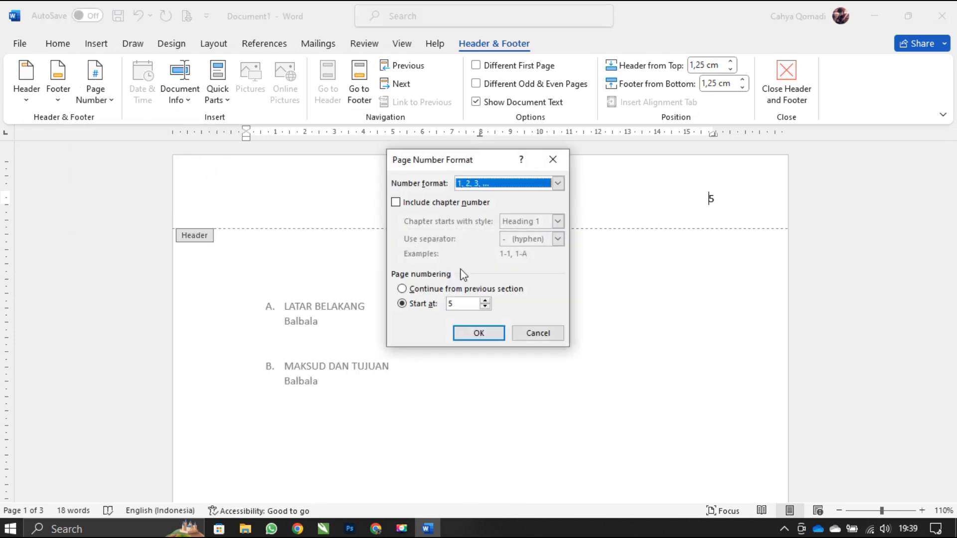
left_click(431, 291)
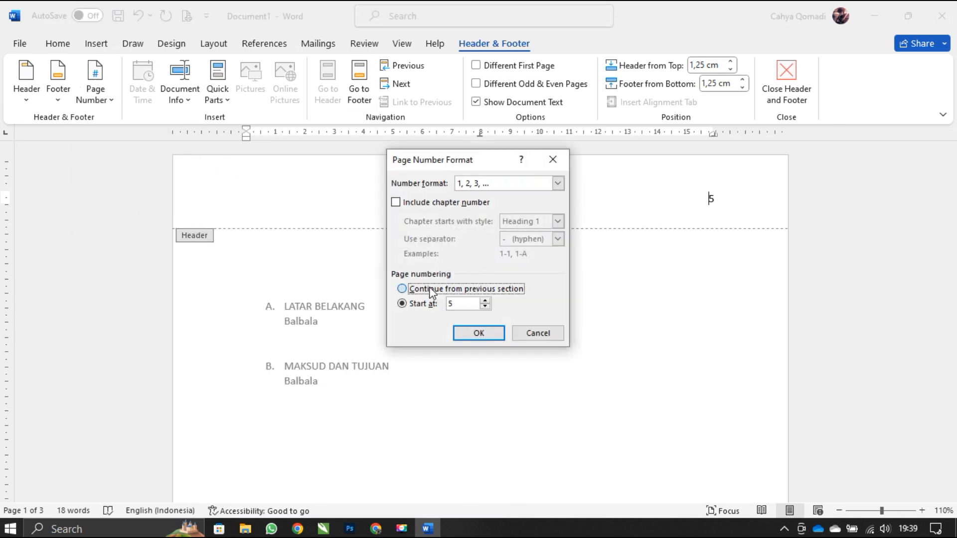
left_click(477, 333)
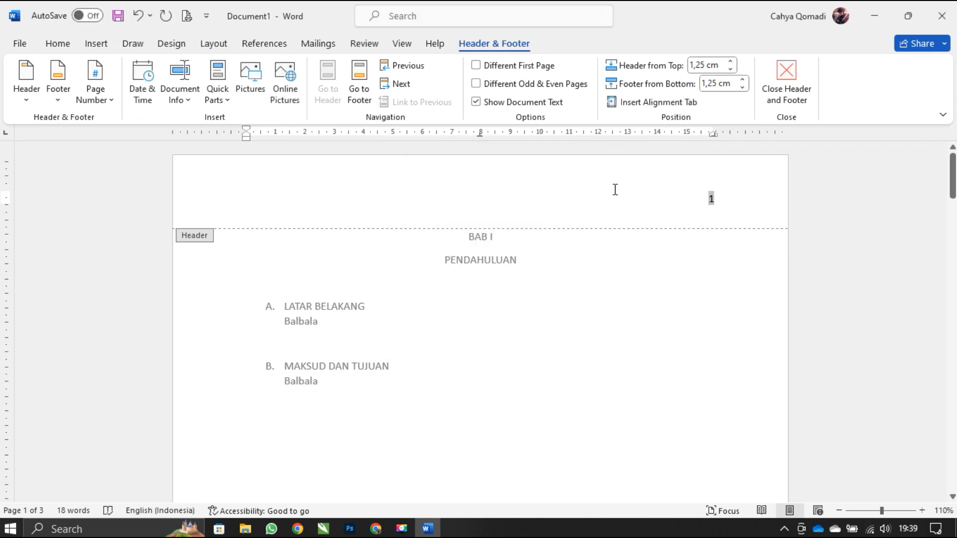
- Check the page numbers across the pages, with the header open and after closing it
scroll(599, 233, "down", 8)
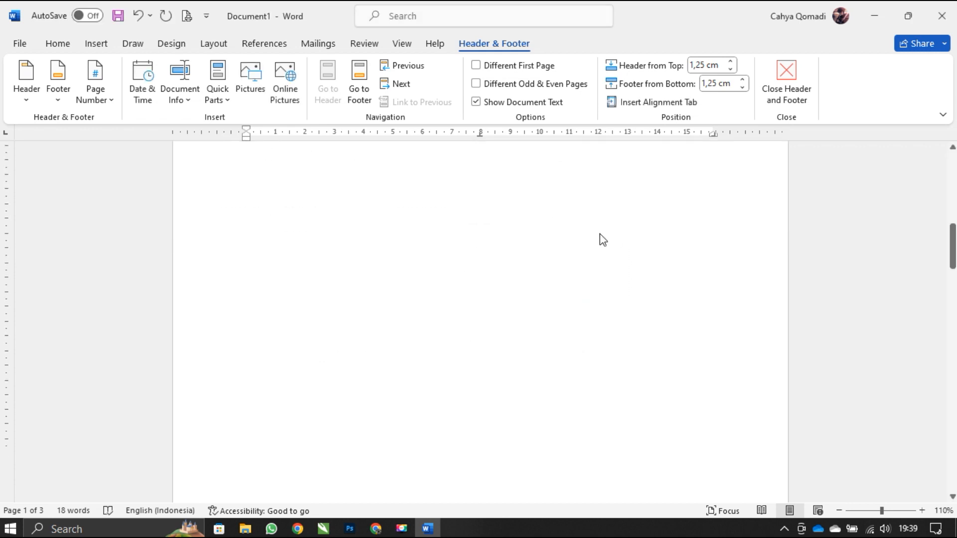
scroll(600, 235, "down", 5)
scroll(618, 318, "up", 3)
scroll(618, 317, "up", 10)
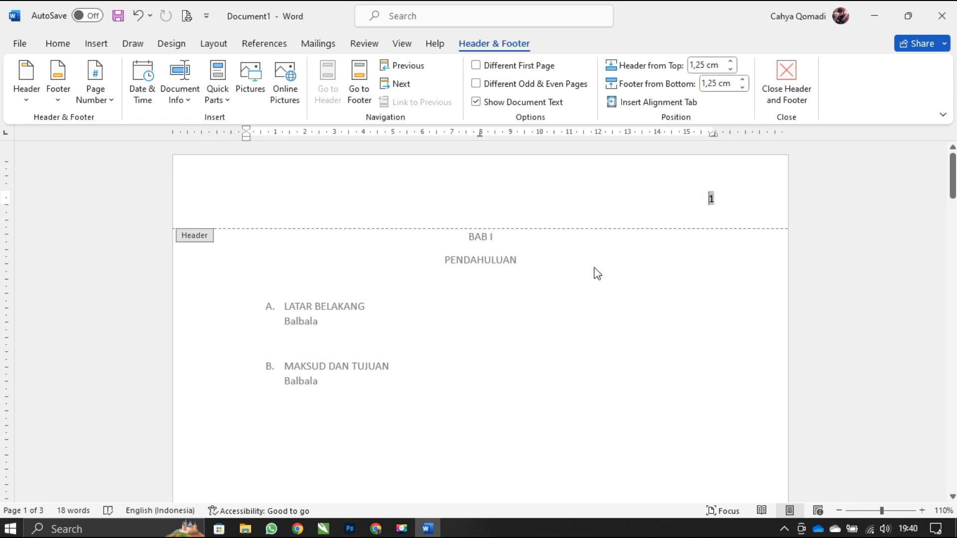
left_click(763, 89)
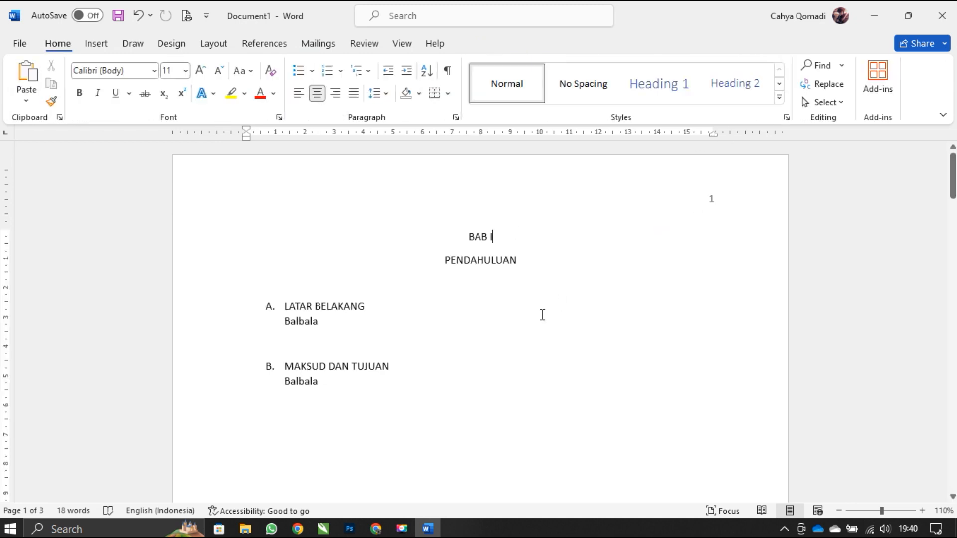
scroll(540, 317, "down", 2)
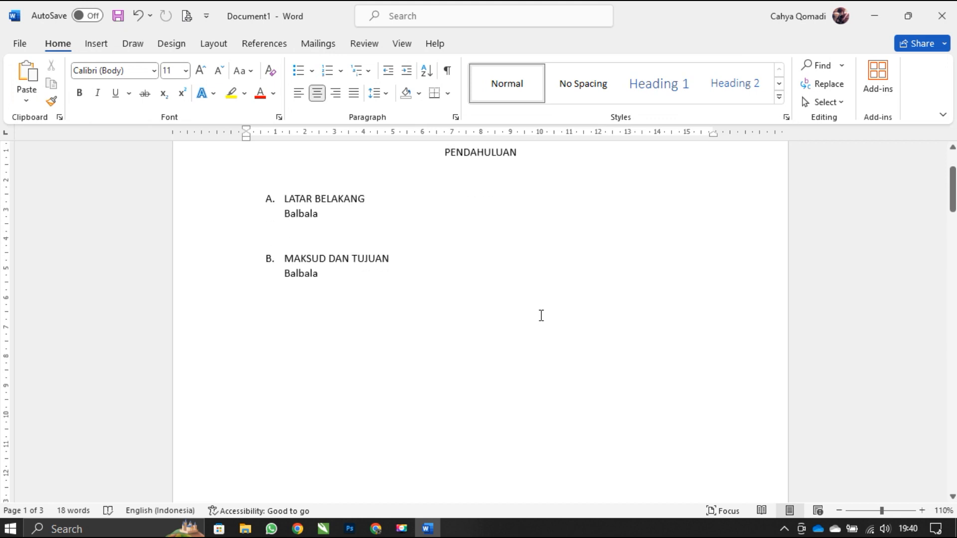
scroll(541, 316, "up", 2)
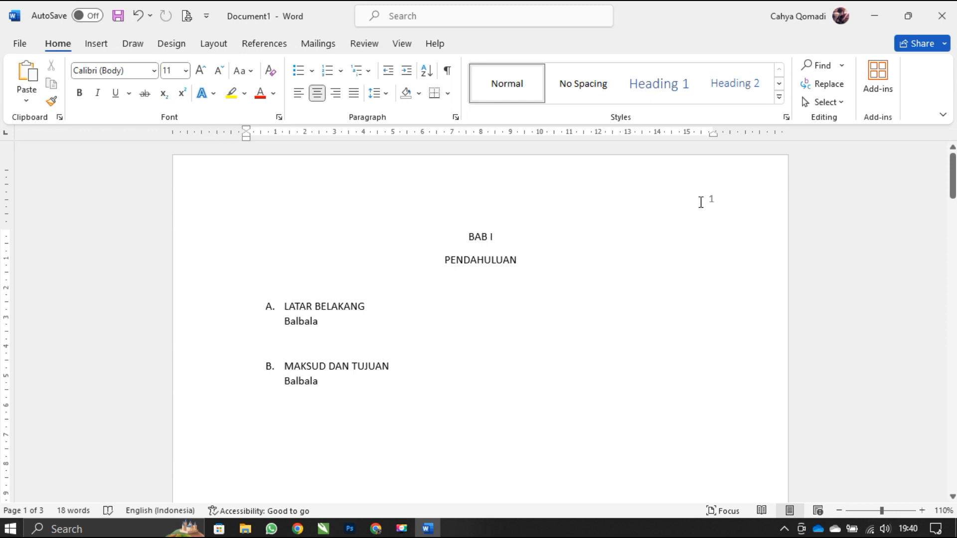
scroll(702, 205, "down", 15)
scroll(701, 204, "up", 15)
- Reopen the first page's header and turn on the Different First Page option
double_click(612, 198)
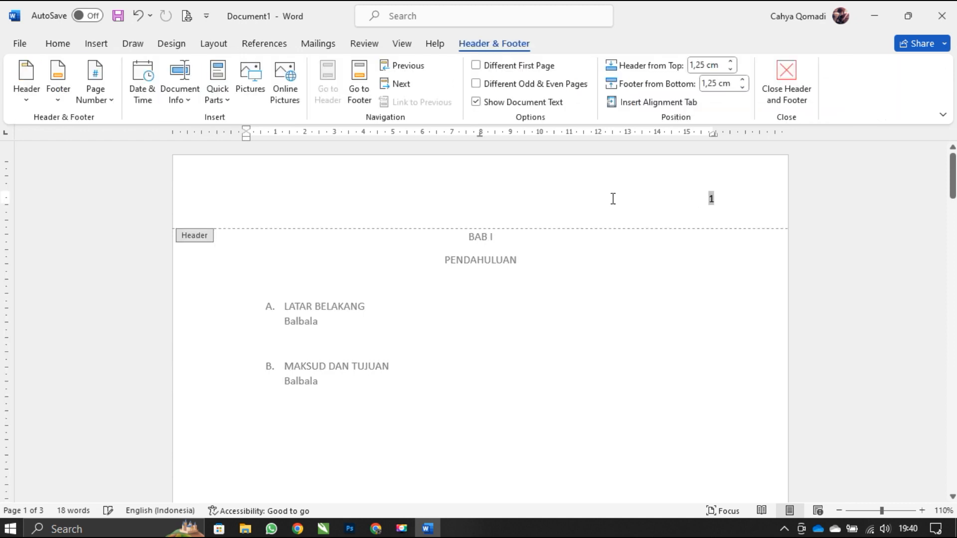
left_click(736, 194)
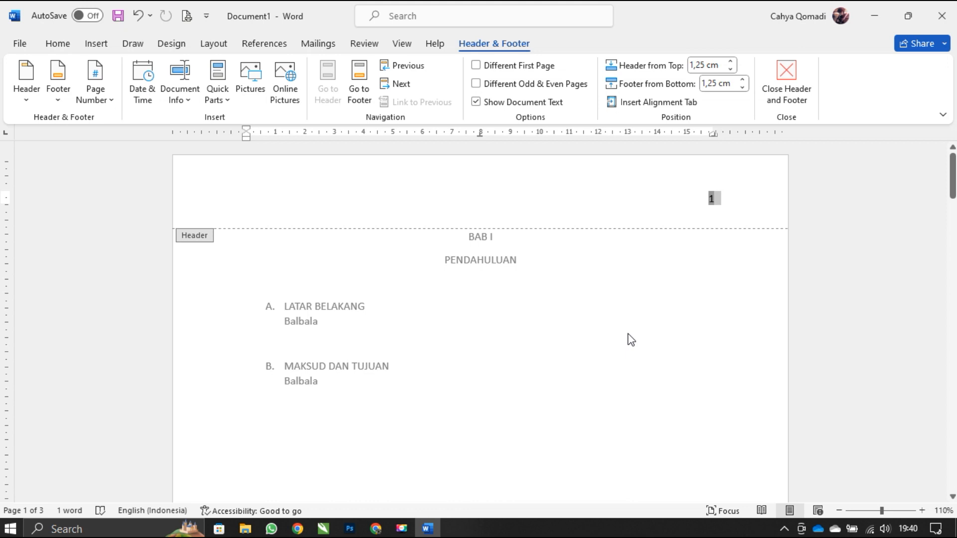
left_click(476, 65)
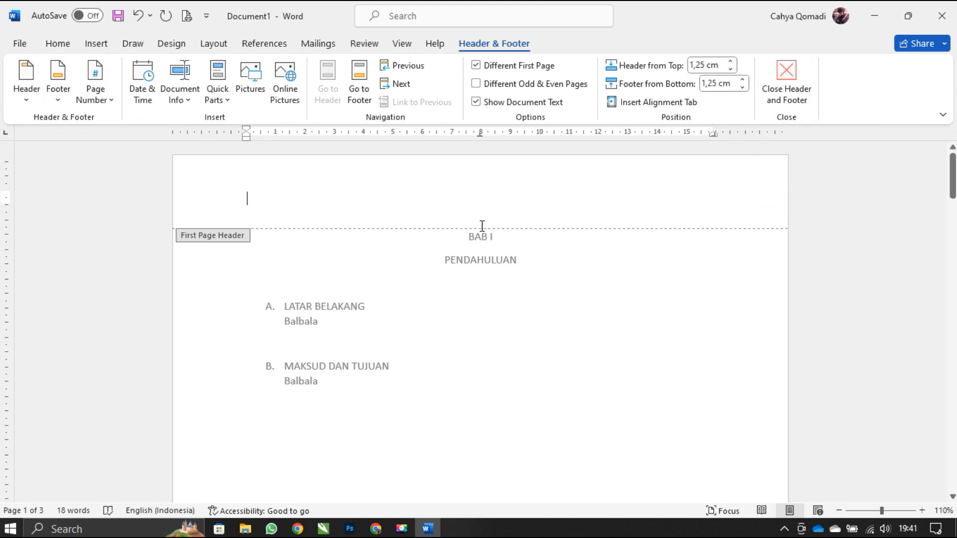
- Center the first page's footer line, enter 1 as its page number, and return to the body text
scroll(482, 226, "down", 15)
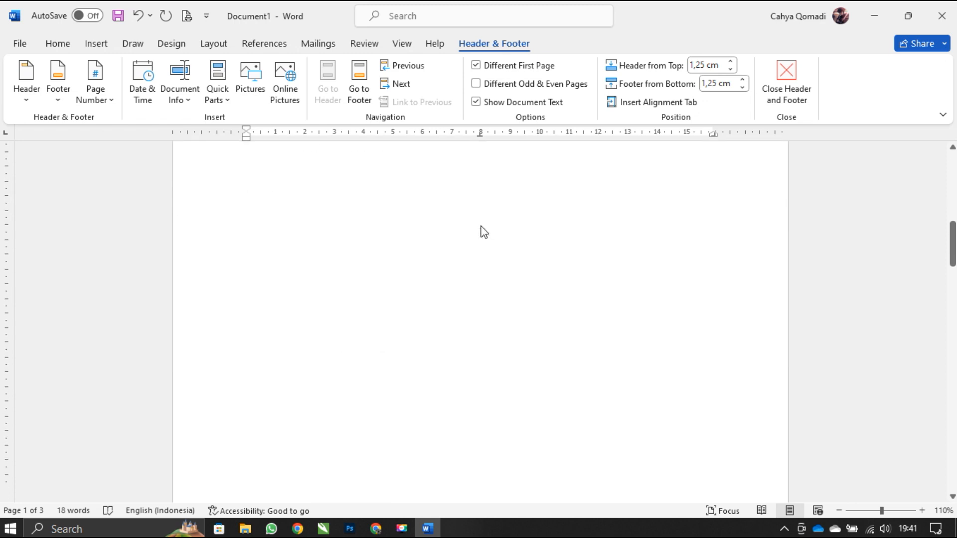
scroll(494, 260, "up", 3)
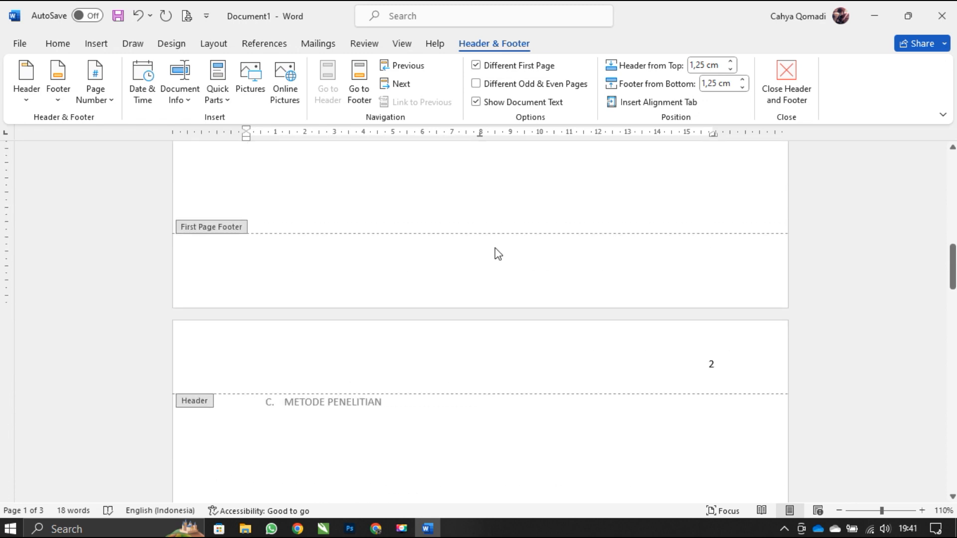
double_click(496, 247)
double_click(496, 265)
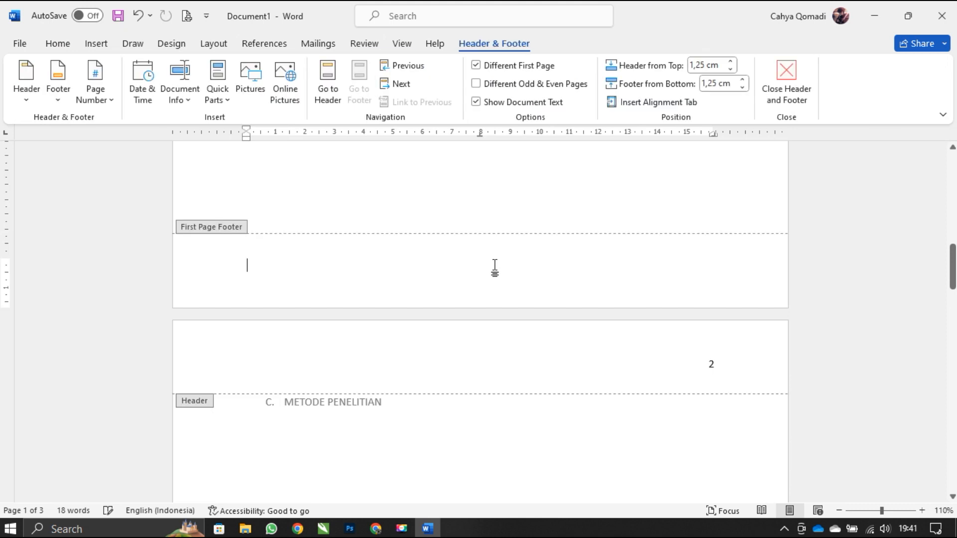
left_click(57, 44)
left_click(317, 93)
type("1")
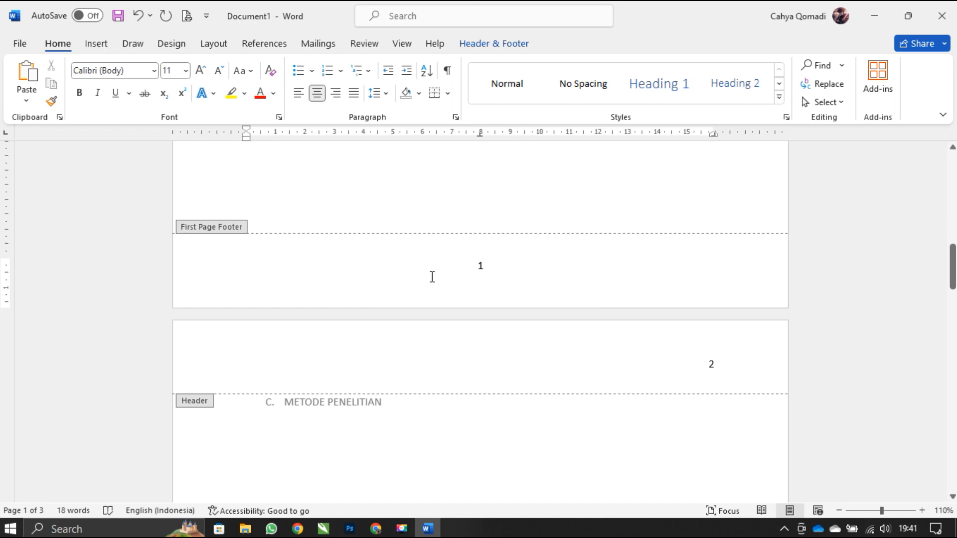
double_click(511, 206)
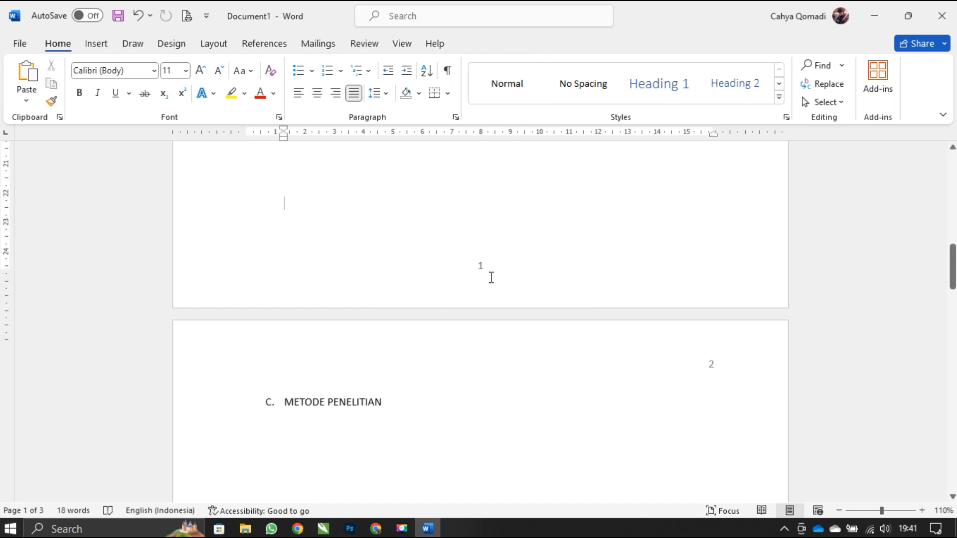
- Review the page number placement in the first page's footer and in the headers of pages two and three
scroll(492, 283, "up", 10)
scroll(491, 277, "down", 10)
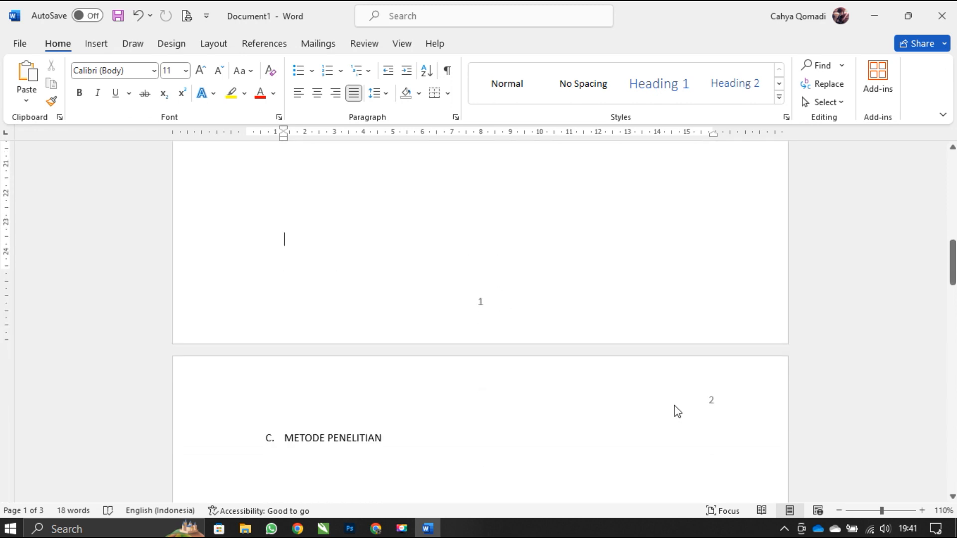
scroll(676, 406, "down", 6)
scroll(675, 405, "down", 5)
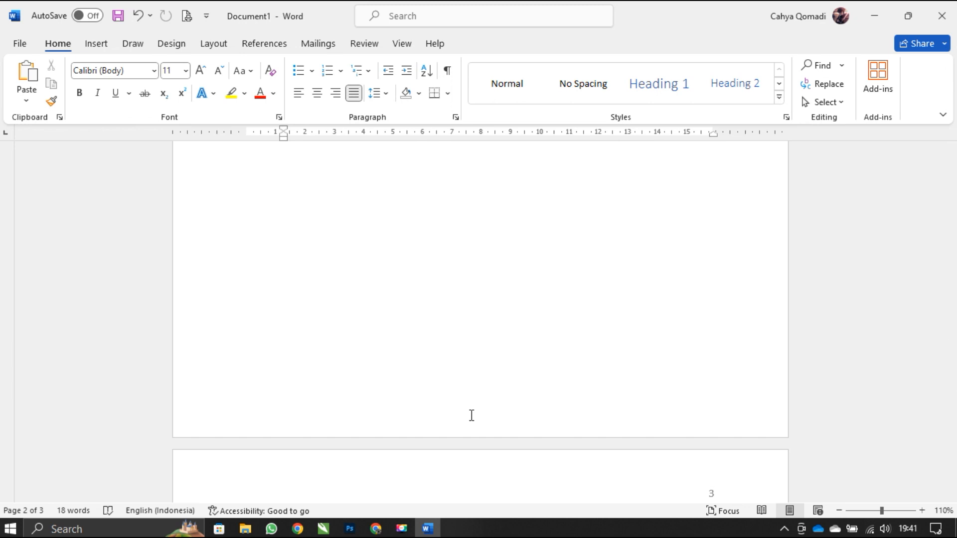
scroll(472, 416, "down", 3)
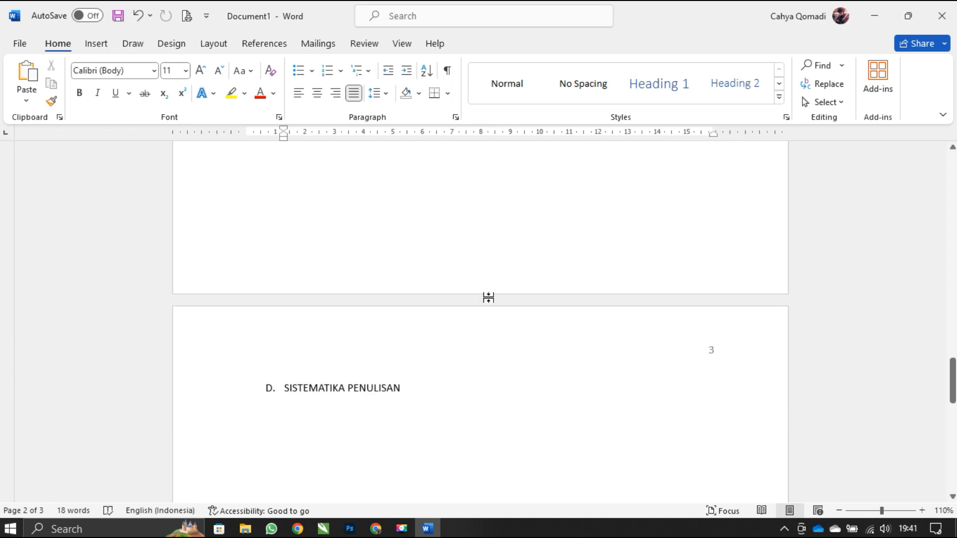
scroll(490, 297, "down", 9)
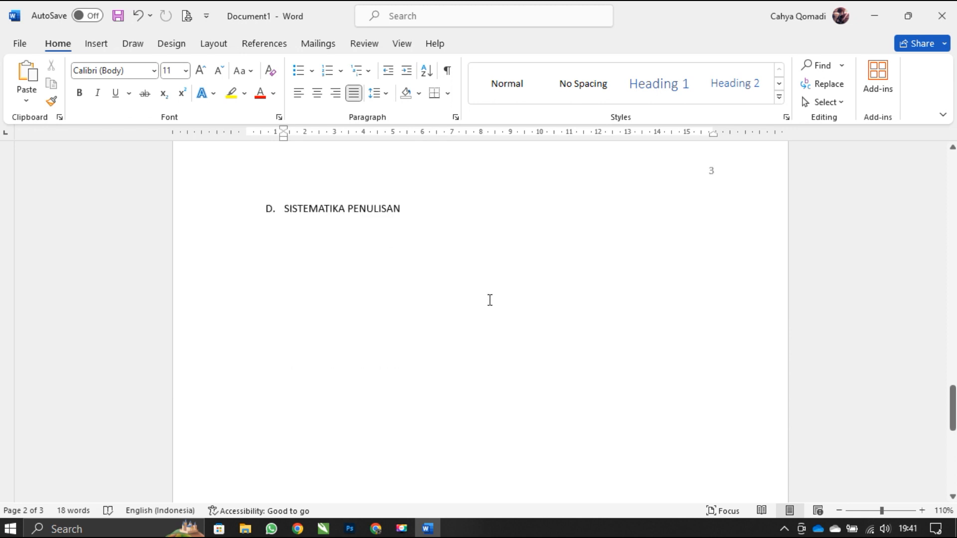
scroll(490, 302, "up", 5)
scroll(490, 303, "up", 10)
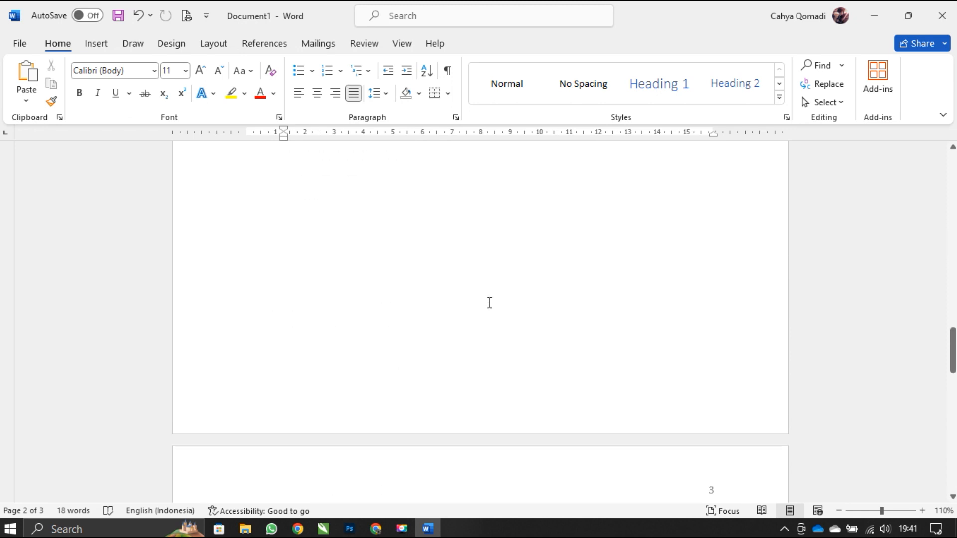
scroll(490, 303, "up", 5)
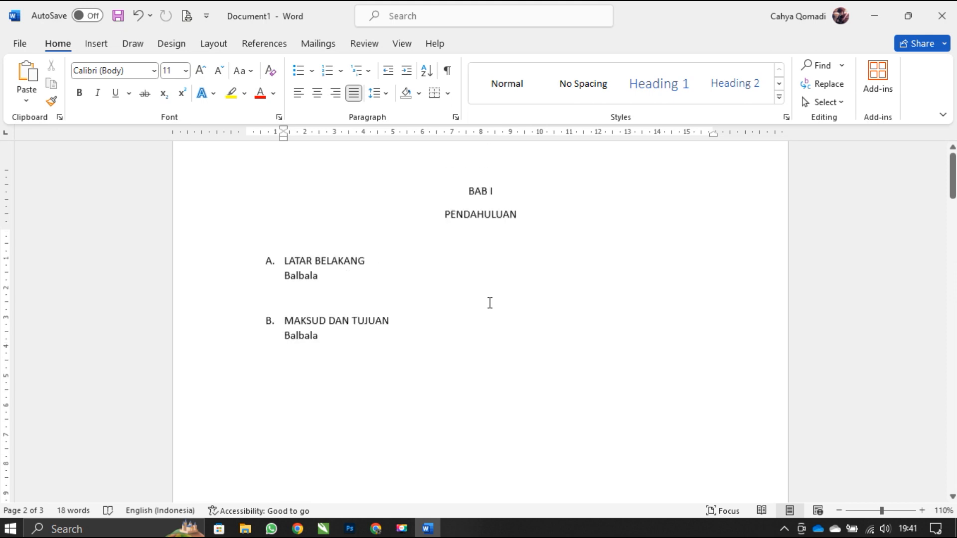
- Add blank lines below the D. SISTEMATIKA PENULISAN heading on page three and center the new line
scroll(490, 303, "down", 12)
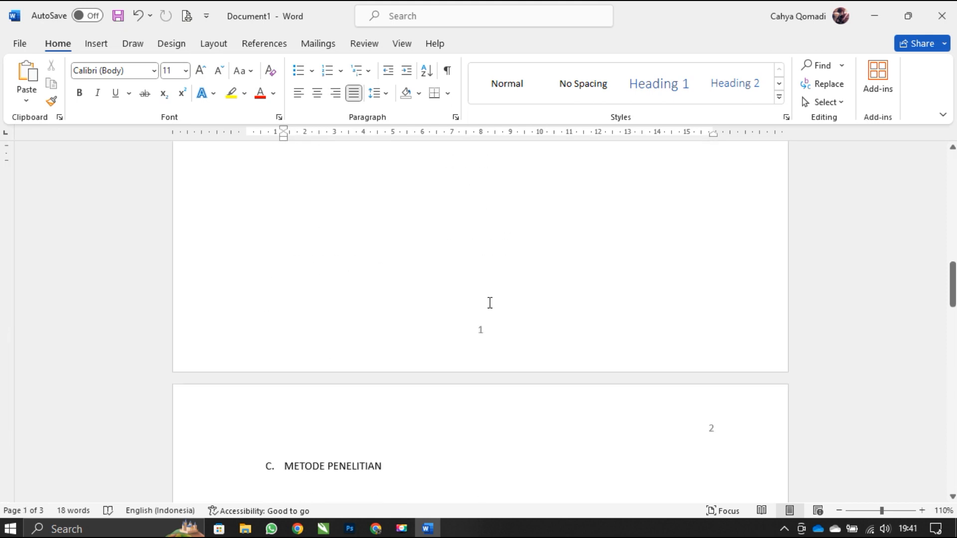
scroll(490, 302, "down", 6)
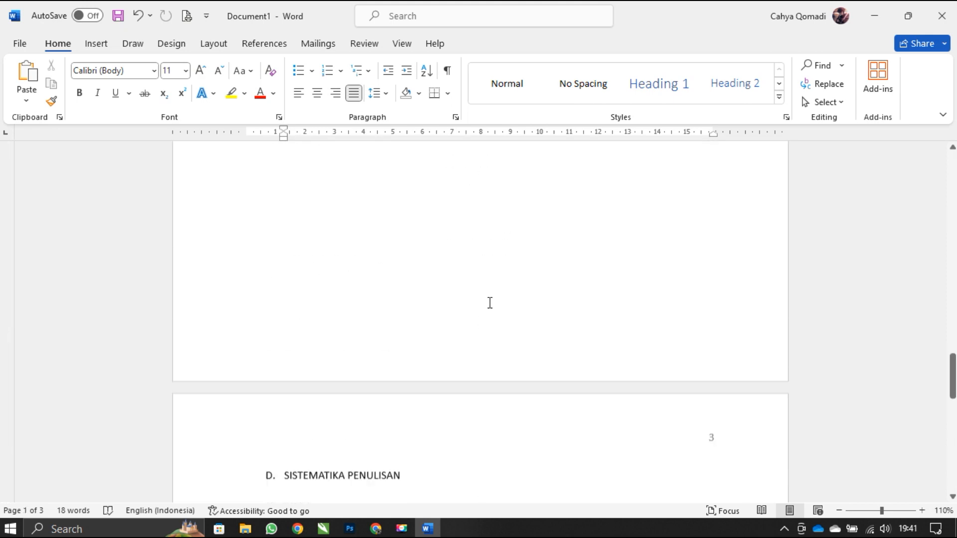
scroll(490, 302, "up", 2)
left_click(441, 289)
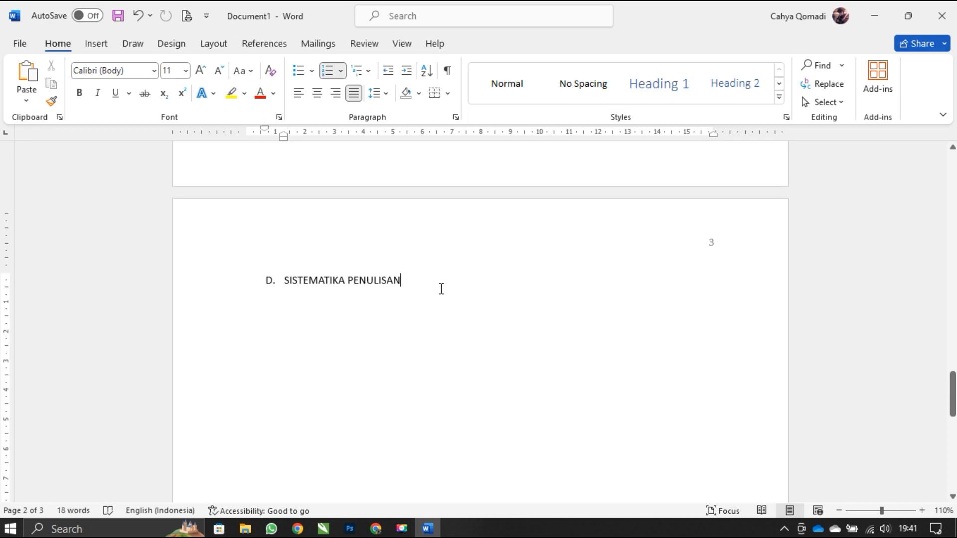
key("Return")
key("Return")
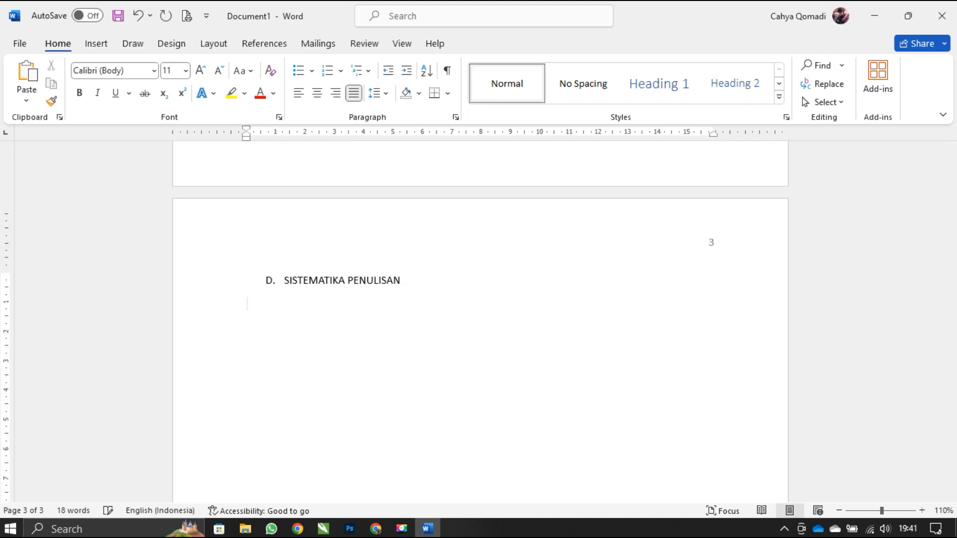
key("ctrl+e")
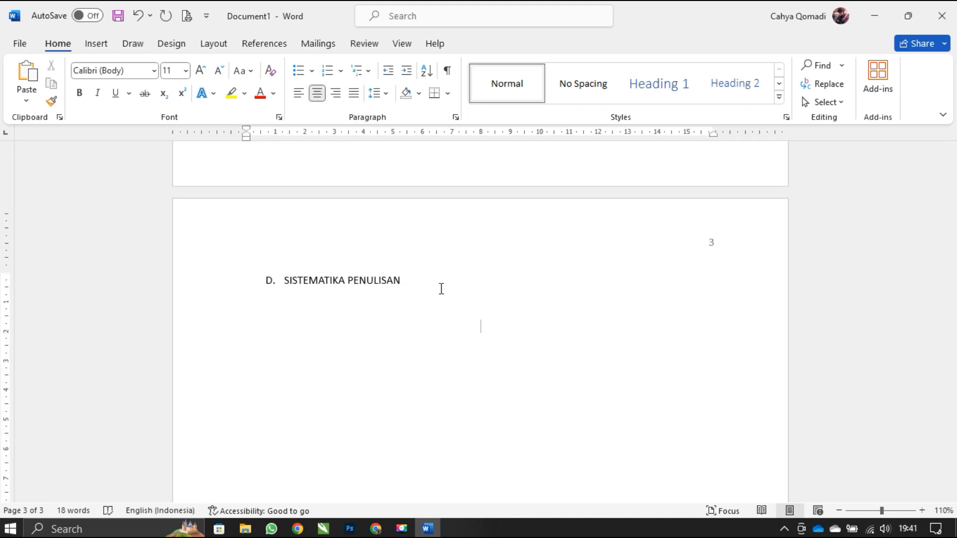
- Enter BAB II and KONDISI UMUM as two centered chapter title lines
type("bab")
key("BackSpace")
key("BackSpace")
key("BackSpace")
type("AB")
key("BackSpace")
type("B II")
key("Return")
type("KONDISI UMUM")
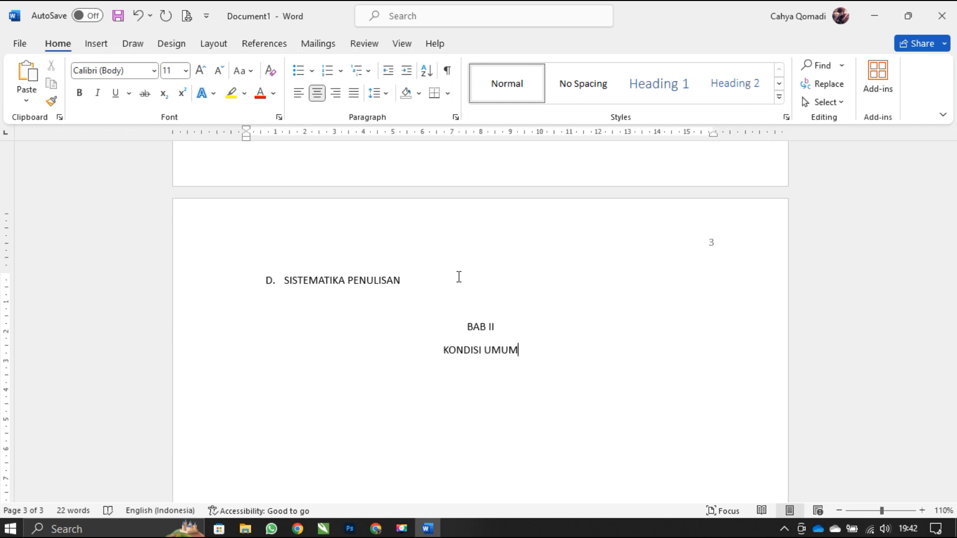
- Below the BAB II title, create a left-aligned lettered list with the items SUB 1, SUB 2 and SUB 3
key("Return")
key("ctrl+l")
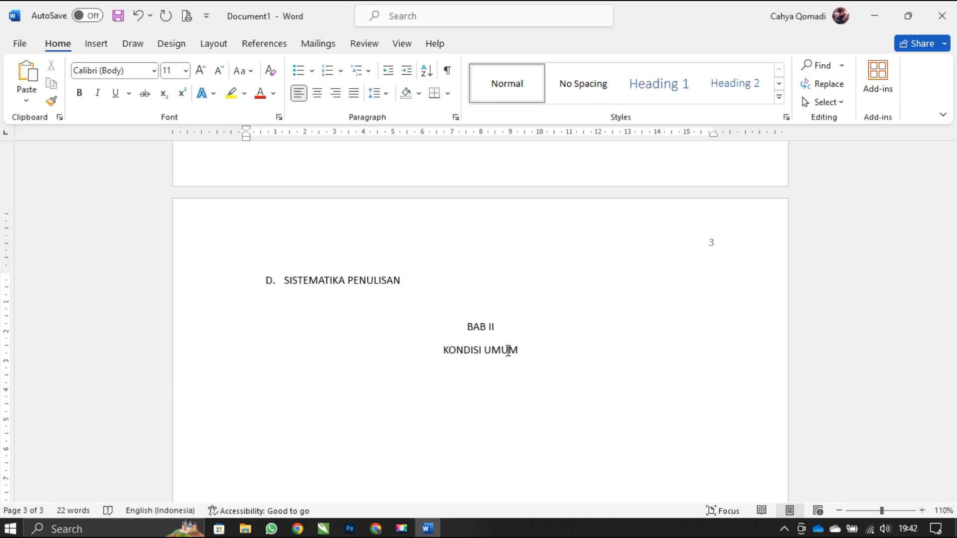
type("A. ")
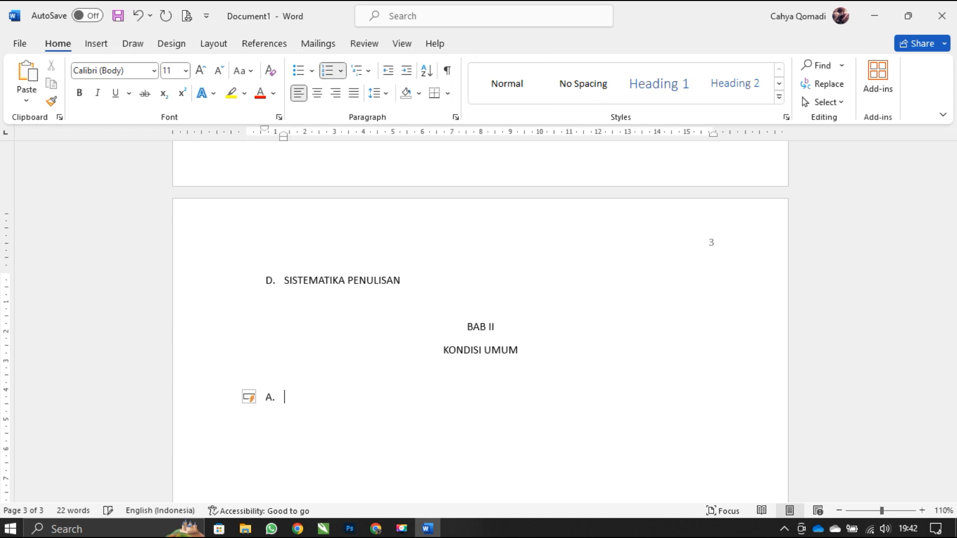
type("SUB 1")
key("Return")
type("SUB 2")
key("Return")
type("SUB 3")
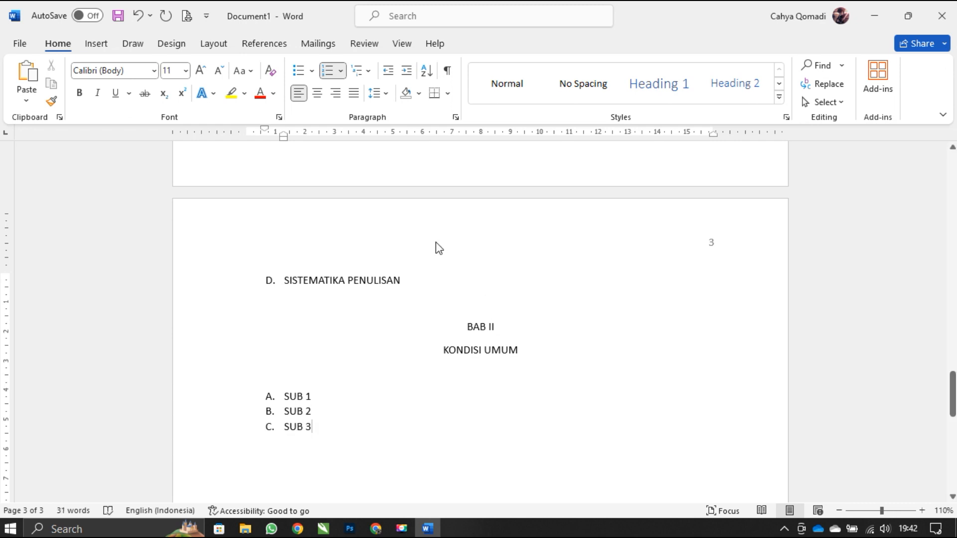
- Insert blank lines before the BAB II title until the chapter starts on page four
left_click(454, 326)
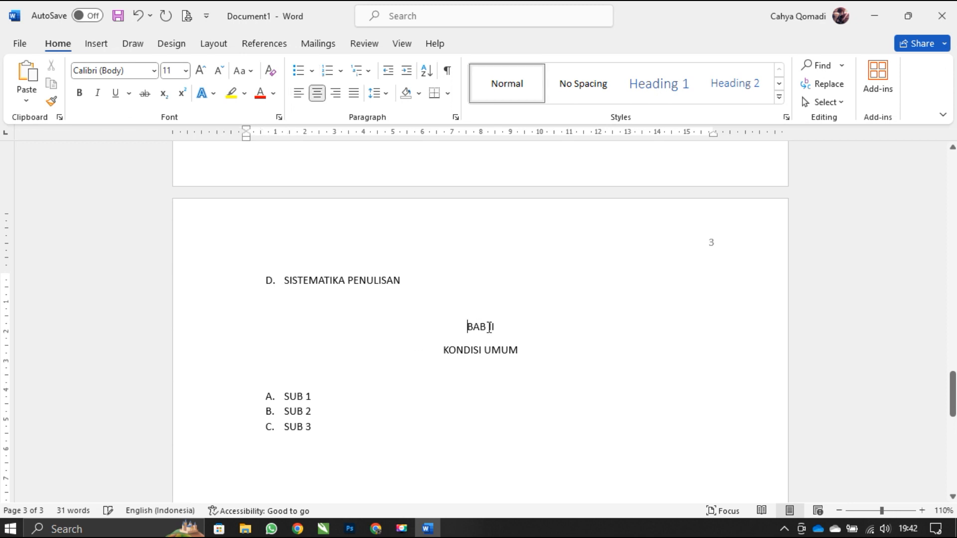
key("Return")
key("Return")
key("Return")
key("Return")
key("Return")
key("Return")
key("Return")
key("Return")
key("Return")
key("Return")
key("Return")
key("Return")
key("Return")
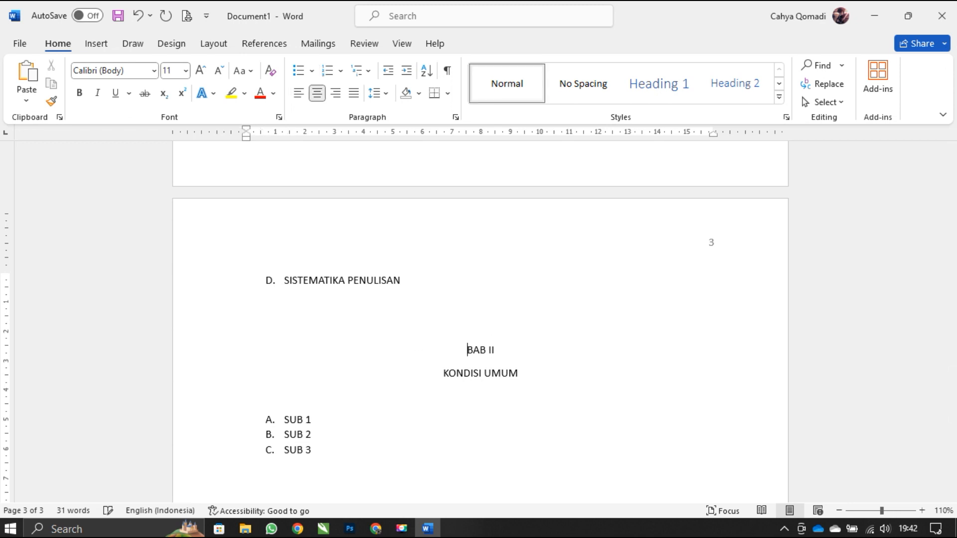
scroll(480, 319, "down", 10)
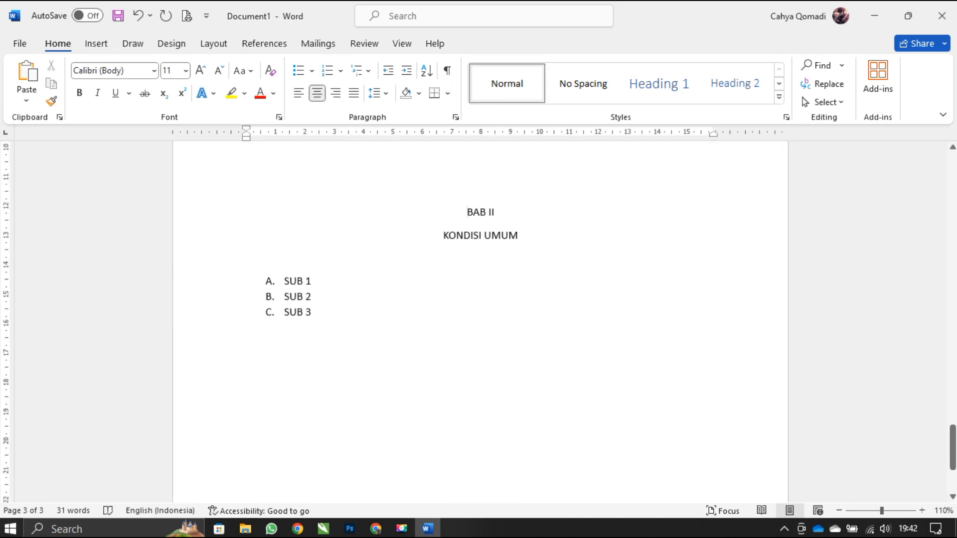
key("Return")
key("Return")
key("Return")
key("Return")
key("Return")
key("Return")
key("Return")
key("Return")
key("Return")
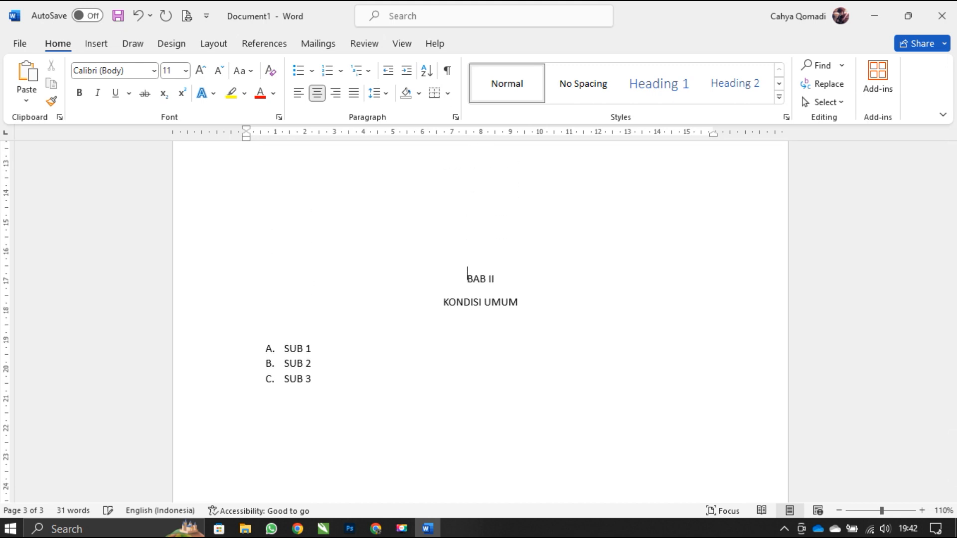
scroll(480, 319, "down", 1)
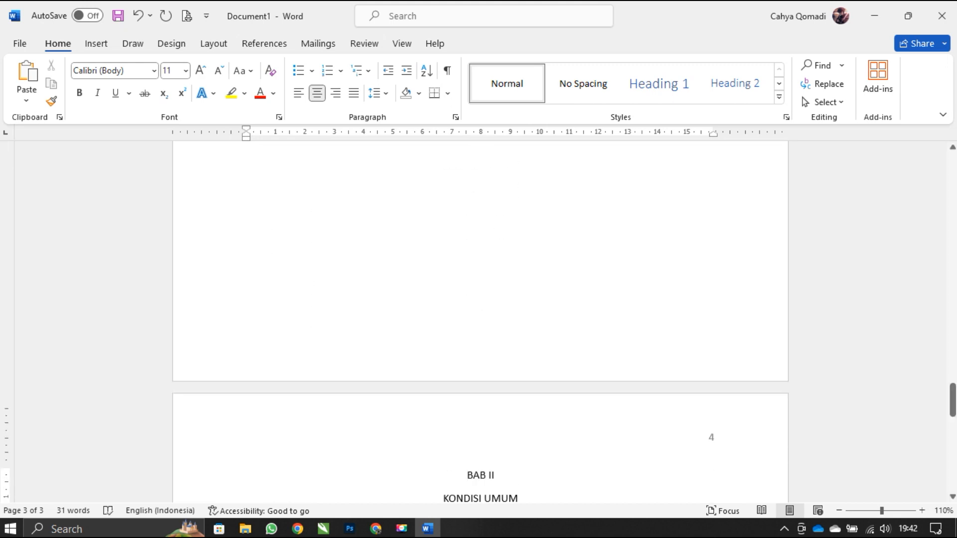
- Inspect the page number in the header of the BAB II page, opening and closing the header
scroll(490, 324, "up", 14)
left_click(490, 321)
scroll(506, 395, "down", 13)
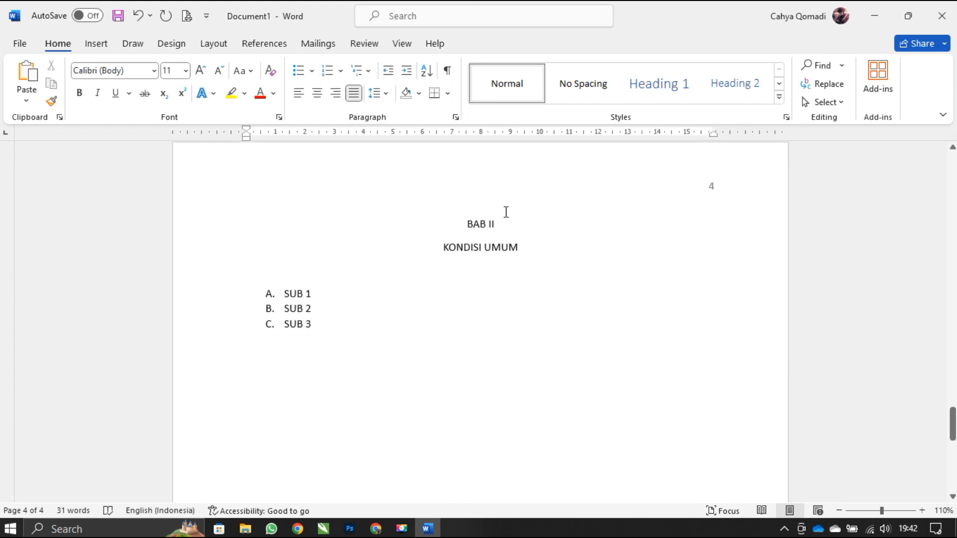
left_click(499, 225)
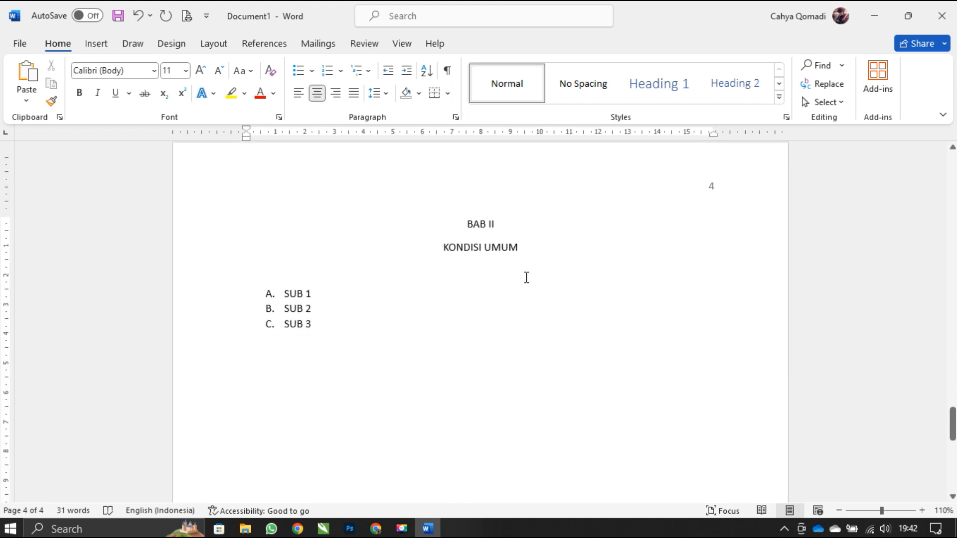
double_click(684, 193)
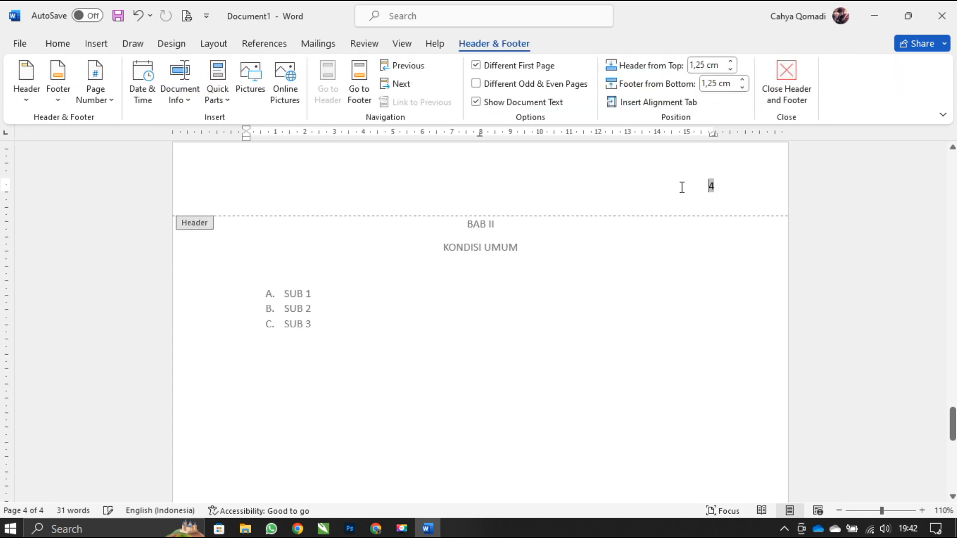
left_click(785, 87)
- Compare the page number placement on the BAB I pages with that on the first page of BAB II
scroll(551, 281, "down", 5)
scroll(551, 280, "up", 15)
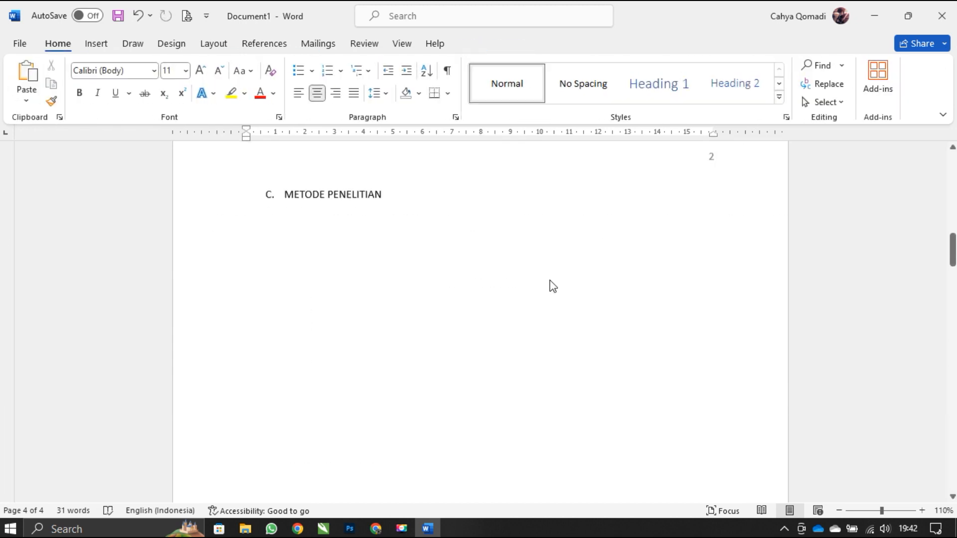
scroll(551, 281, "up", 4)
scroll(553, 254, "down", 6)
scroll(523, 314, "down", 5)
scroll(504, 211, "up", 2)
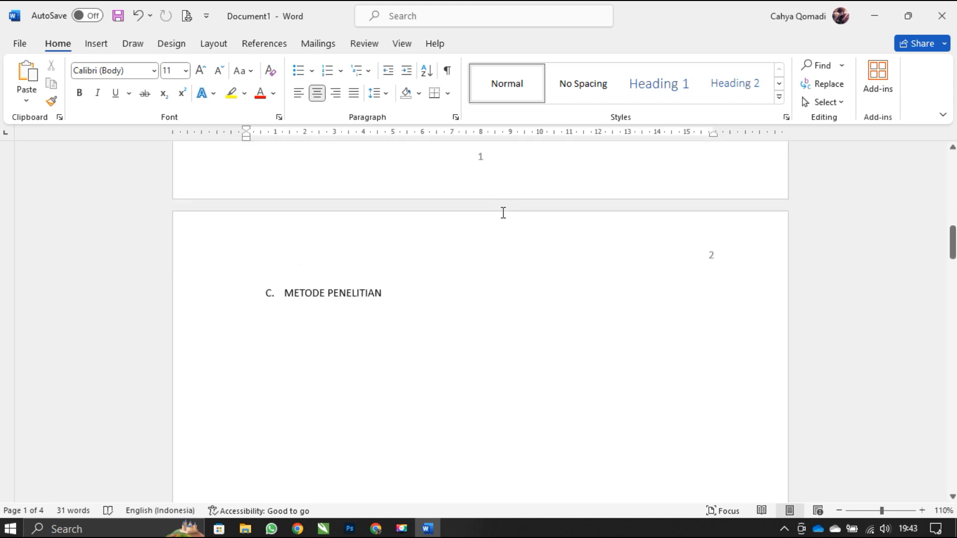
left_click(497, 241)
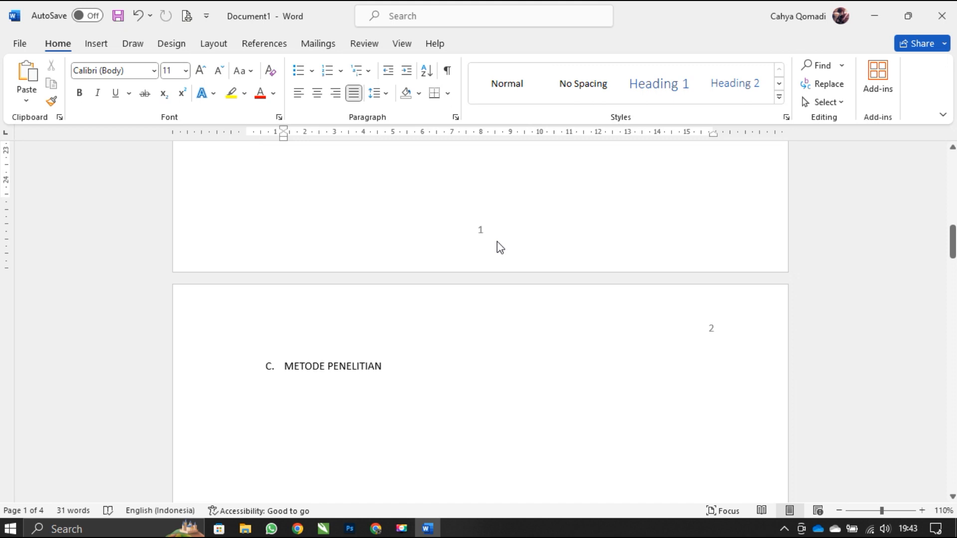
scroll(497, 242, "down", 15)
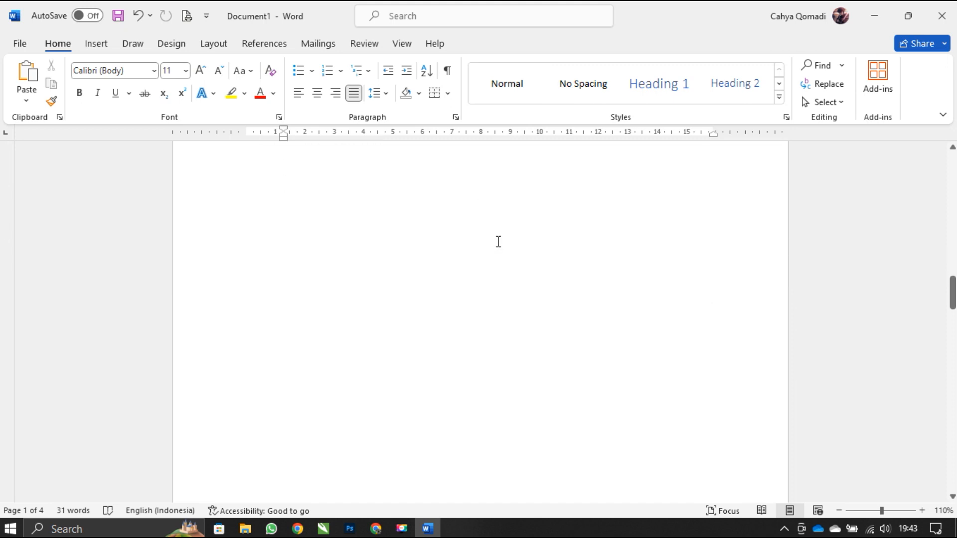
scroll(498, 242, "down", 5)
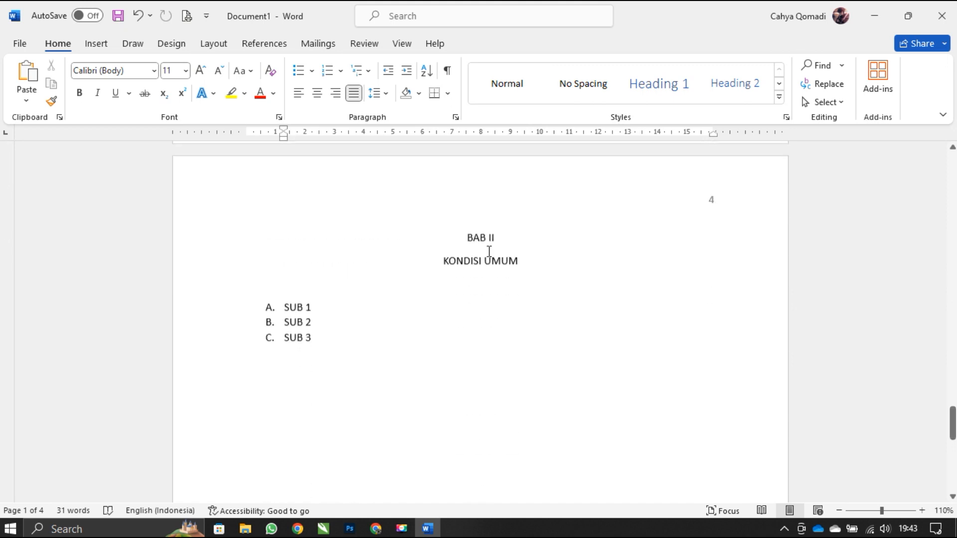
left_click(472, 241)
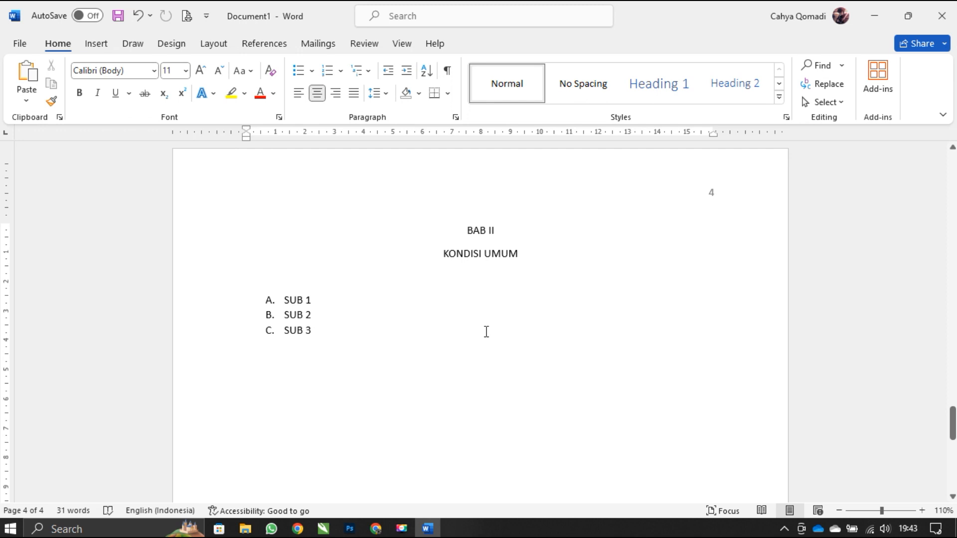
- Open the footer of page three to examine the footer and header labels around BAB II, and return to the body text
scroll(486, 332, "up", 5)
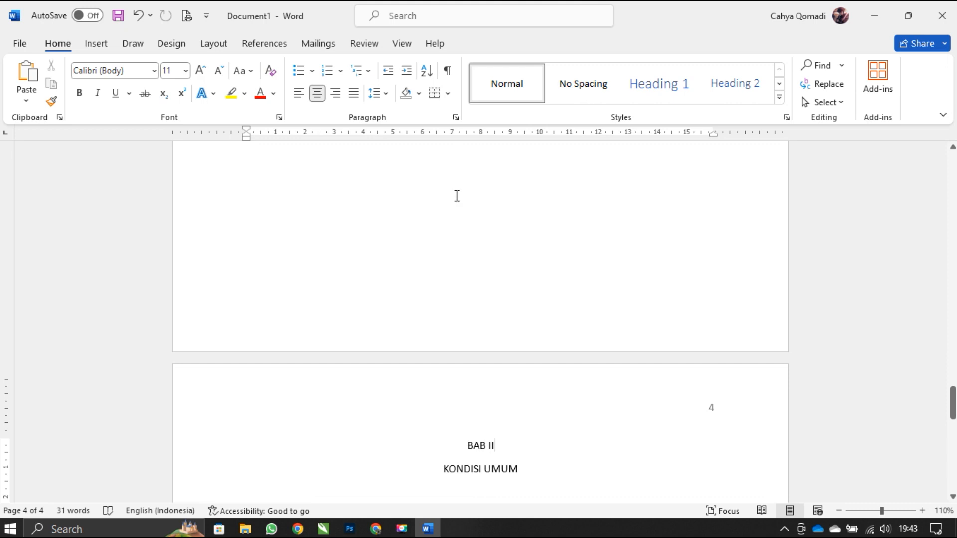
double_click(433, 303)
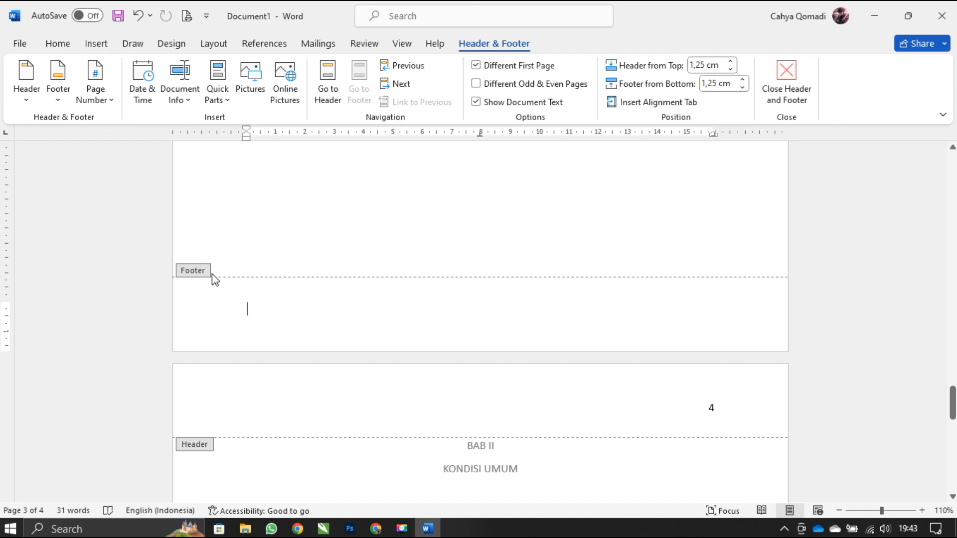
scroll(425, 363, "down", 3)
scroll(424, 363, "down", 1)
scroll(422, 361, "up", 4)
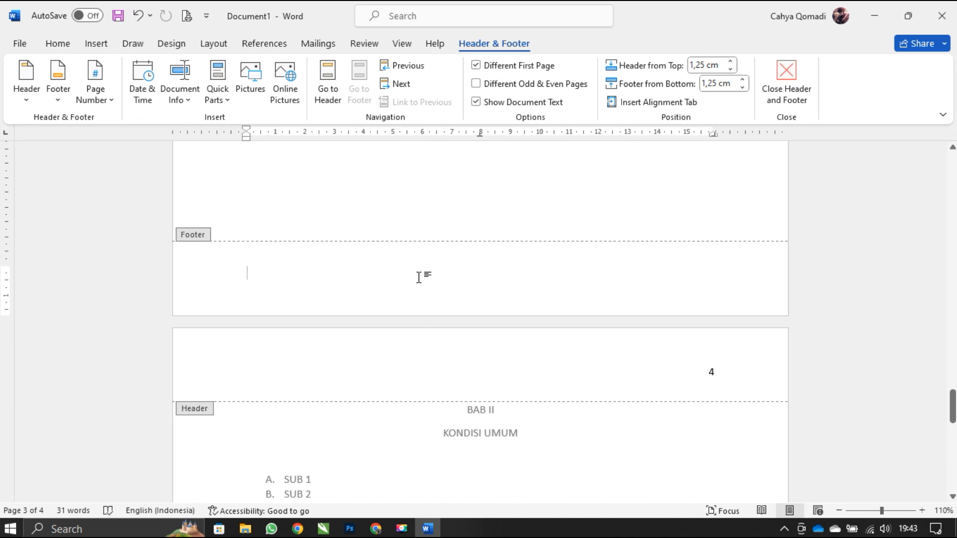
double_click(409, 203)
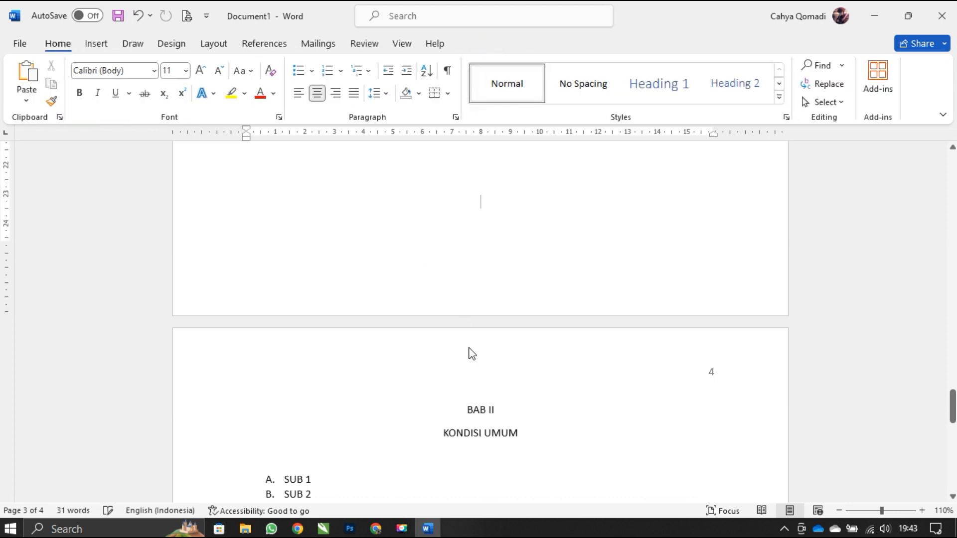
- Remove the line before the BAB II title so it moves back to page three, and center the title again
left_click(467, 411)
key("ctrl+l")
key("BackSpace")
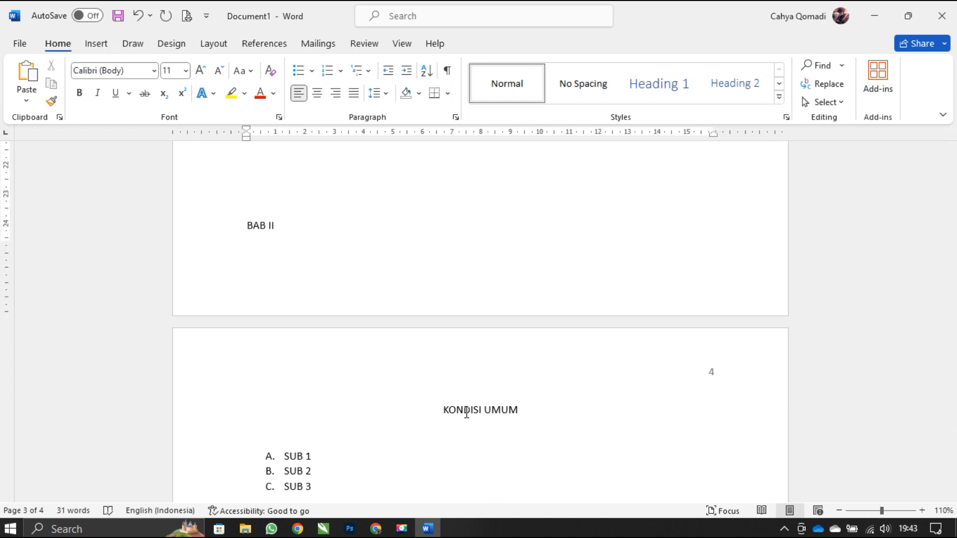
key("ctrl+e")
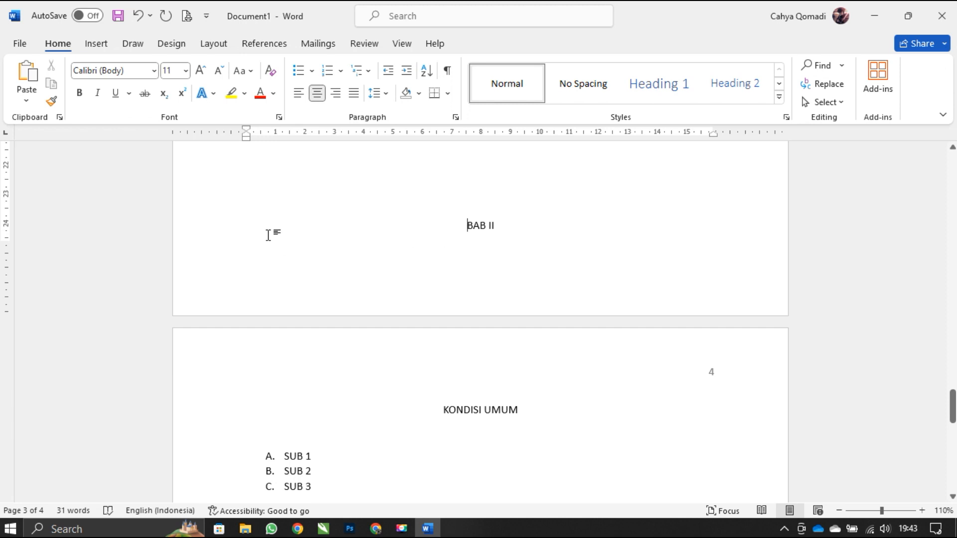
- Insert a Next Page section break directly before the BAB II title
left_click(214, 45)
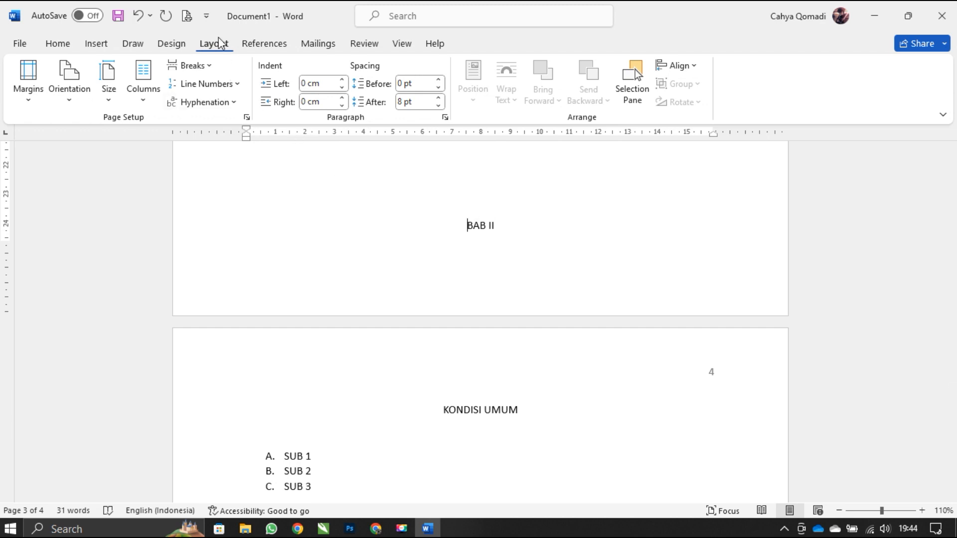
left_click(205, 69)
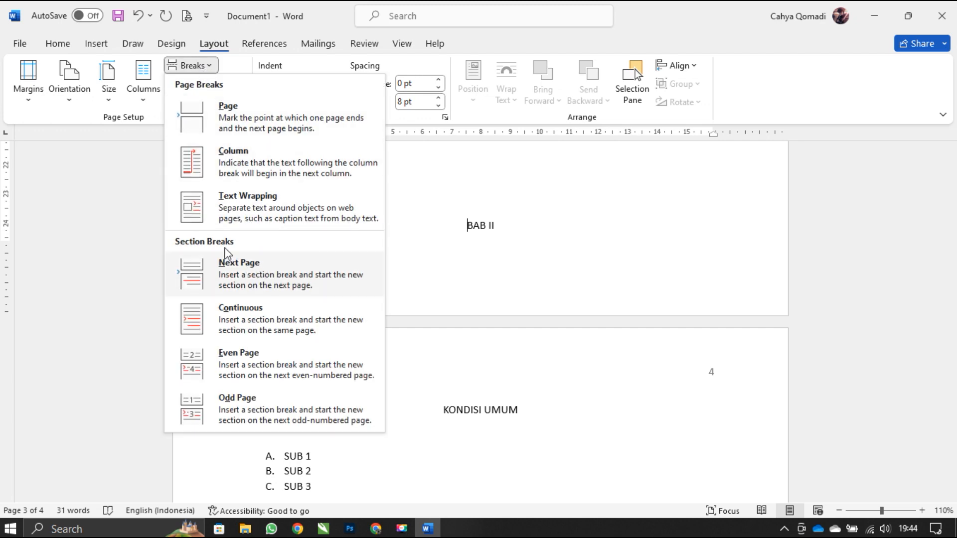
left_click(234, 278)
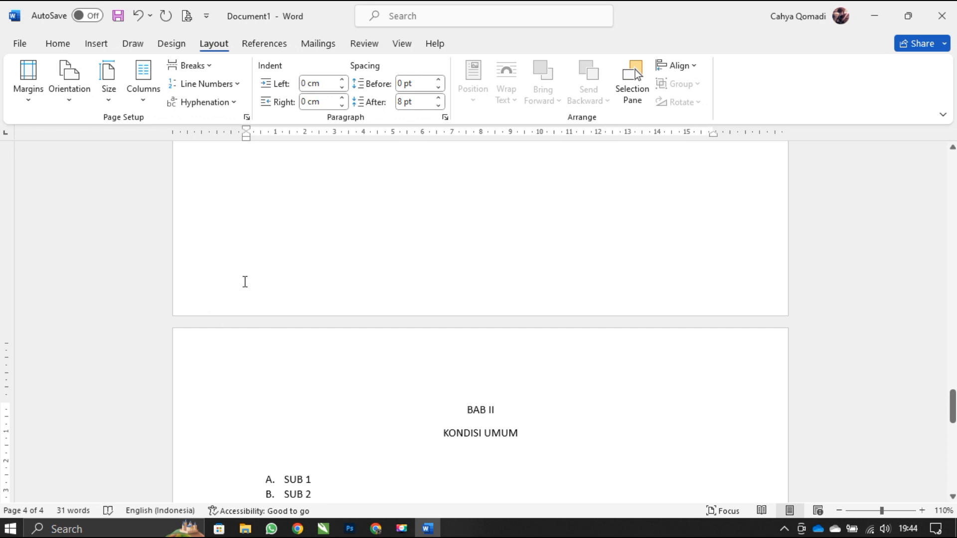
- Open the footer of page three to examine the section labels on both sides of the new break
scroll(442, 313, "up", 3)
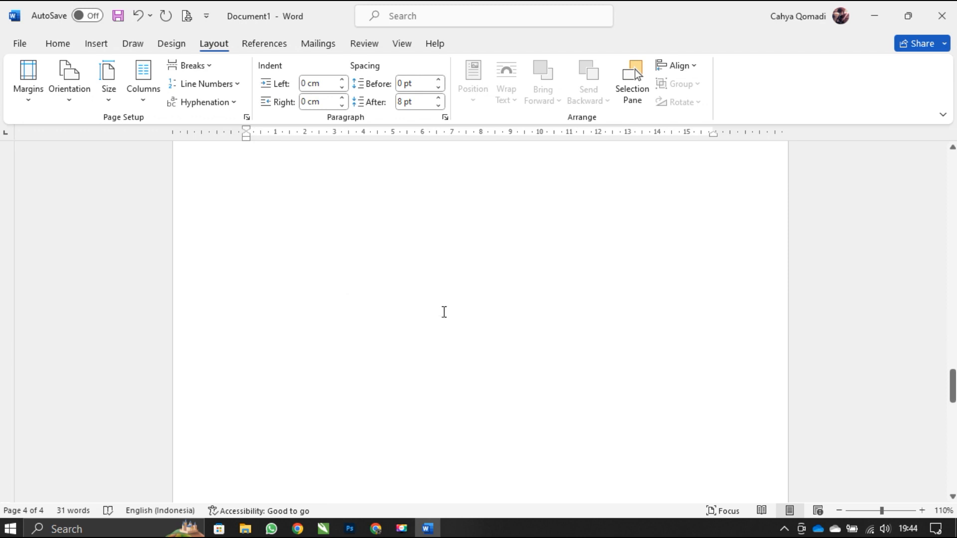
scroll(443, 312, "down", 4)
scroll(444, 312, "up", 2)
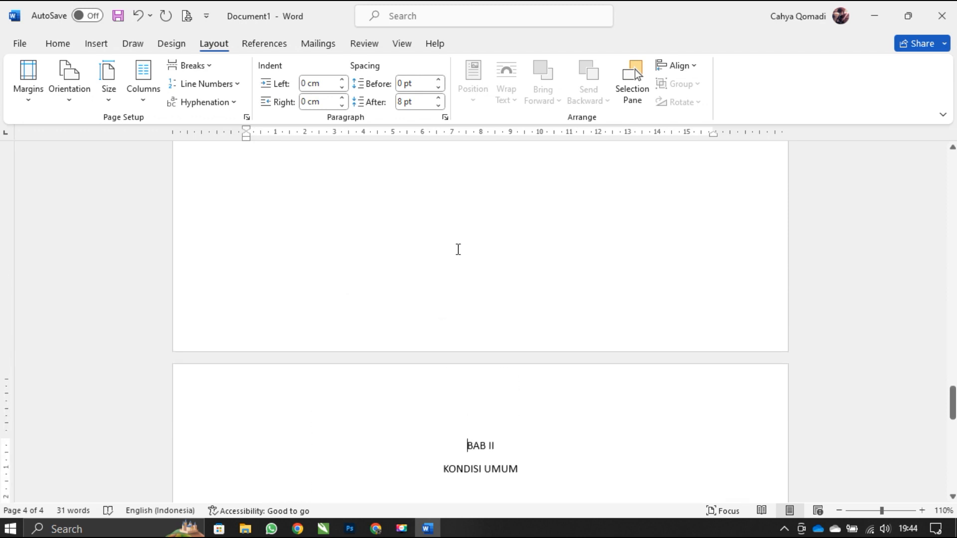
double_click(469, 313)
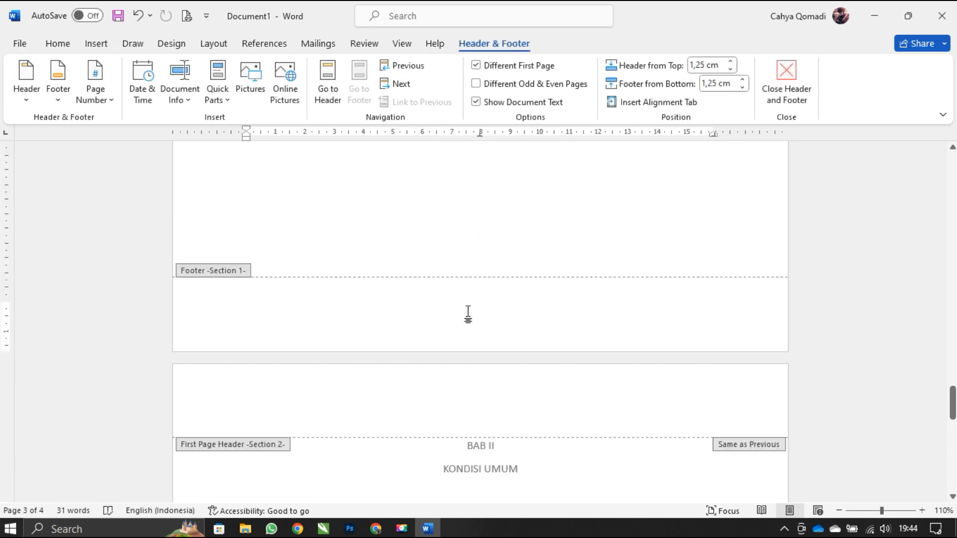
- Delete the page number from the first-page footer of the BAB II section
scroll(468, 312, "down", 1)
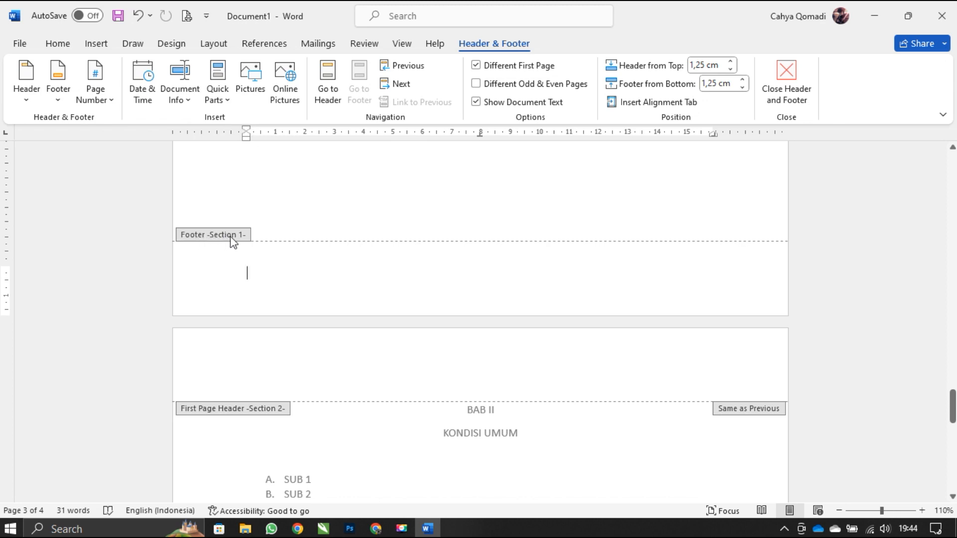
scroll(232, 242, "up", 5)
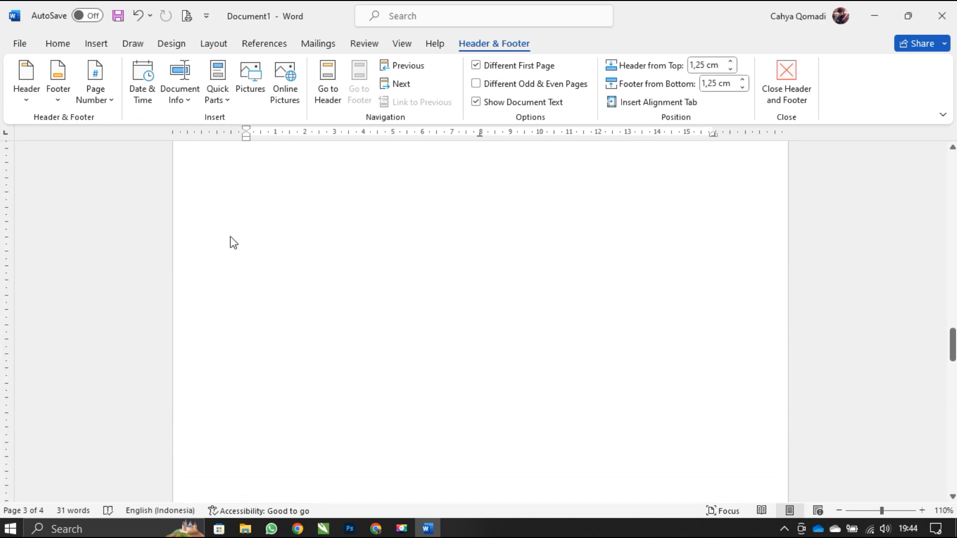
scroll(246, 304, "down", 5)
scroll(248, 309, "down", 1)
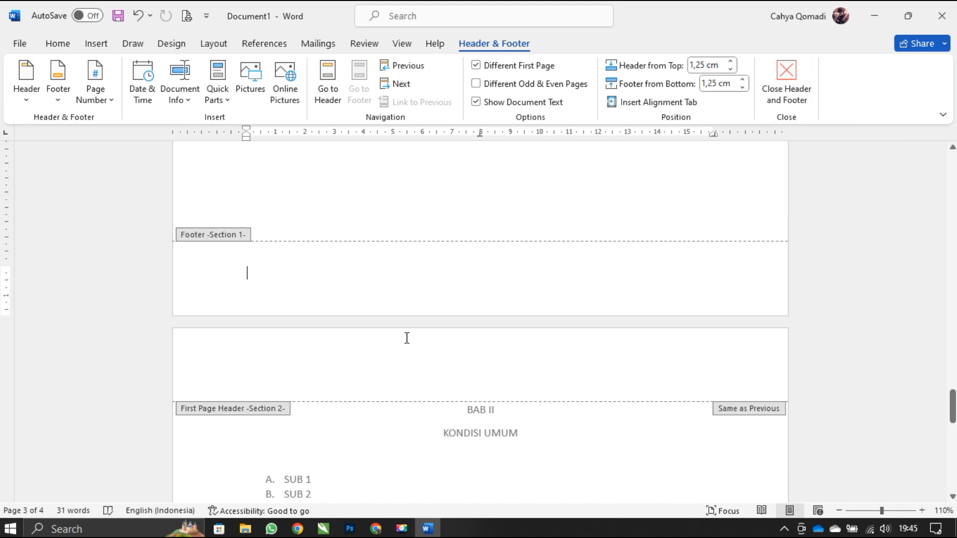
scroll(407, 338, "down", 6)
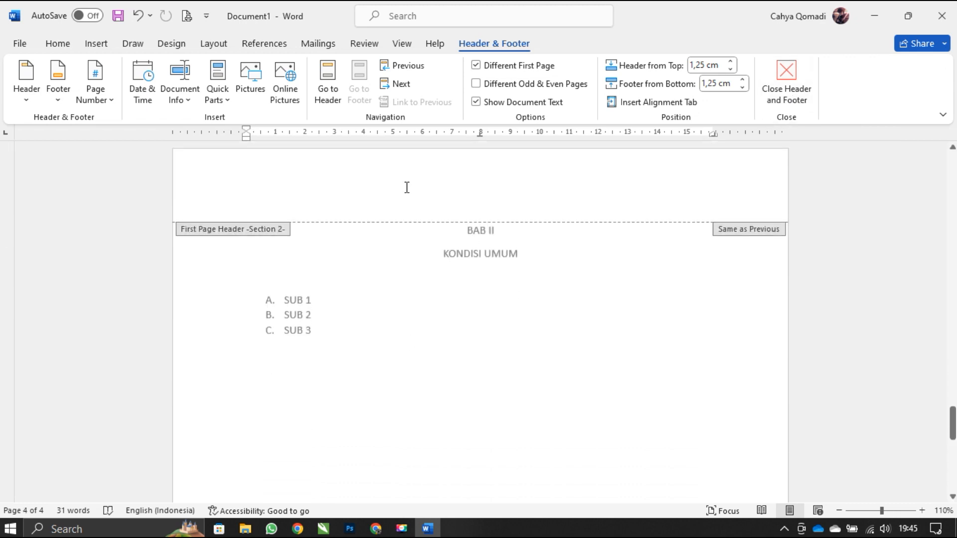
scroll(394, 304, "down", 5)
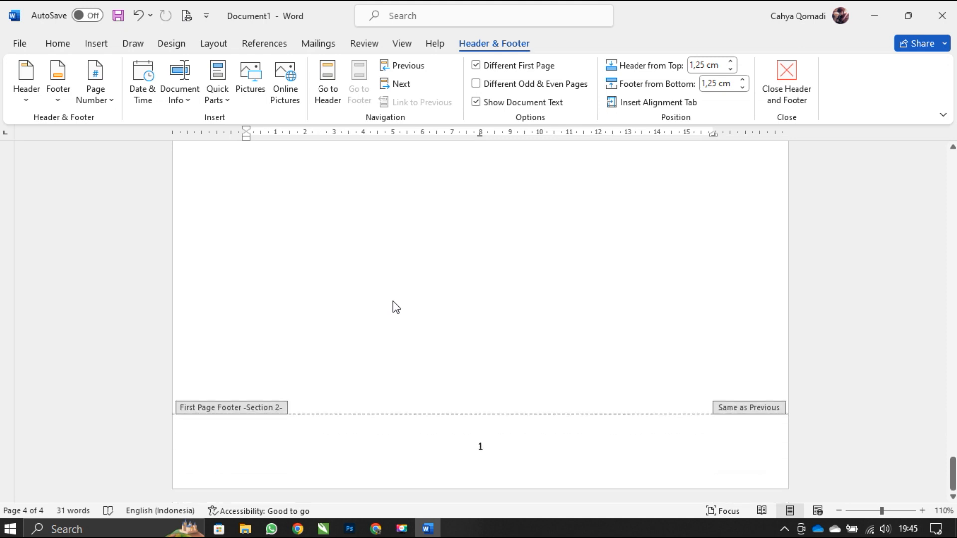
left_click(456, 450)
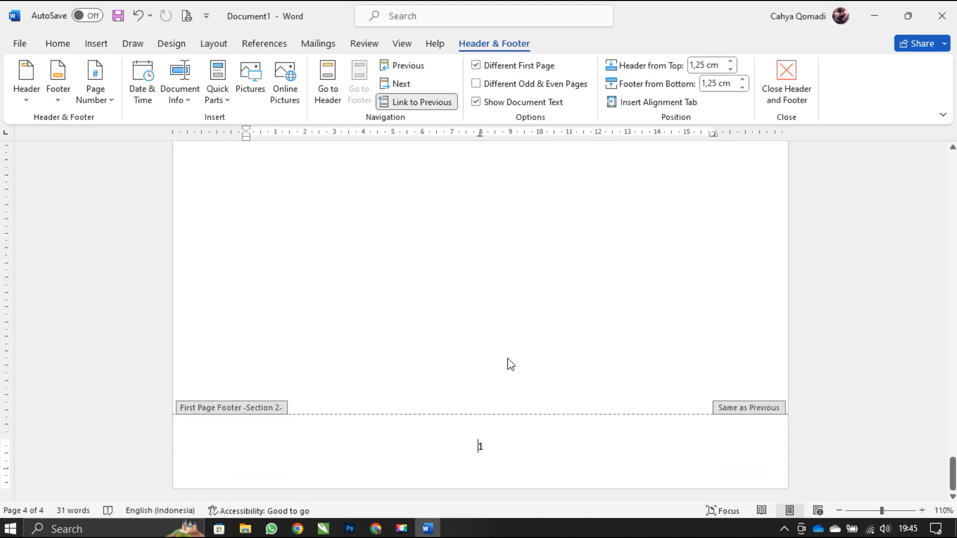
key("Delete")
- Unlink the BAB II first-page footer from the previous section and enter 4 as its page number
scroll(535, 419, "up", 15)
scroll(534, 419, "down", 4)
scroll(534, 417, "down", 8)
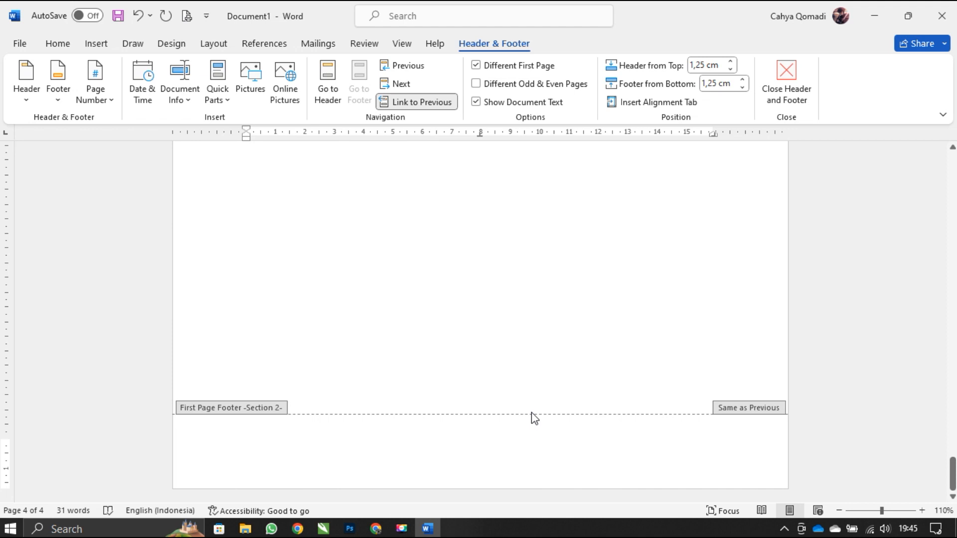
left_click(413, 103)
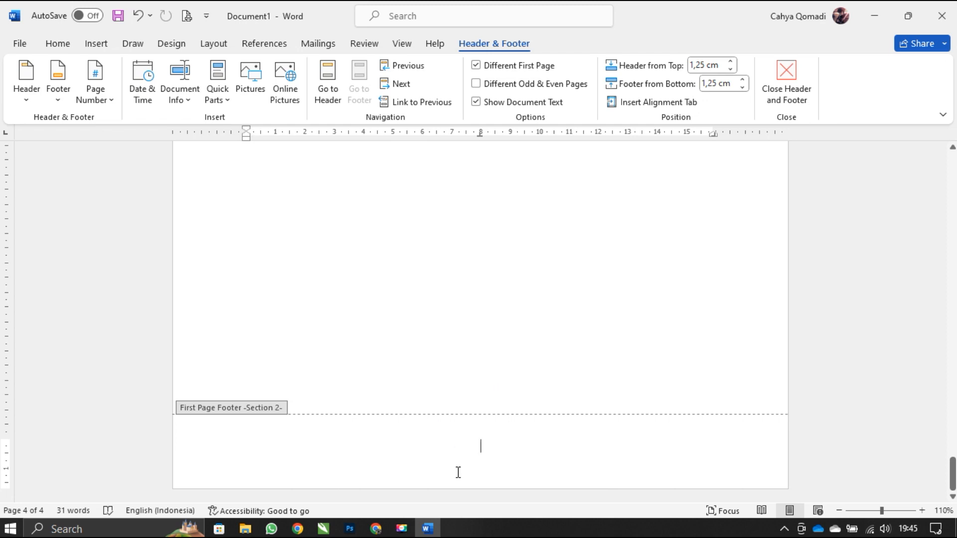
type("4")
- Return to the body text and add blank lines after SUB 1 until SUB 2 and SUB 3 move to the following page
scroll(421, 346, "up", 10)
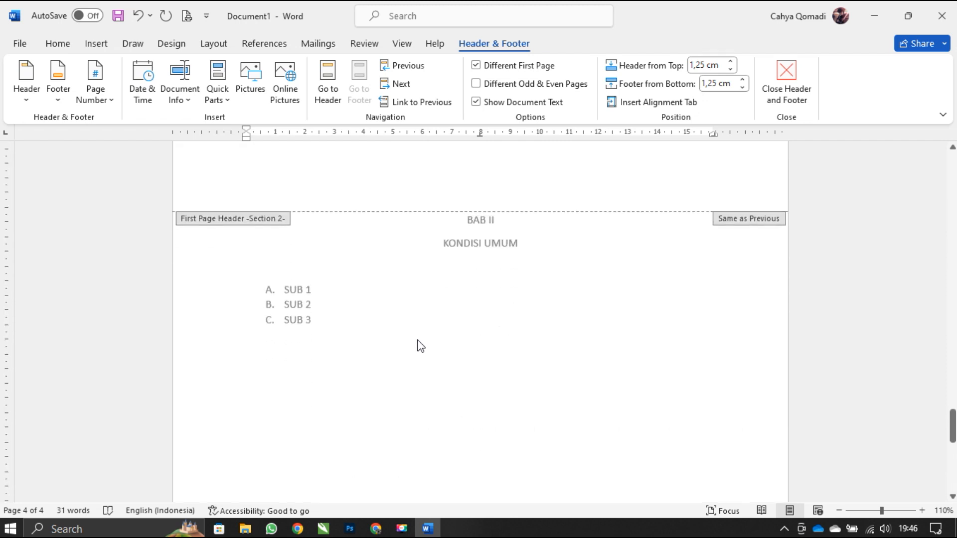
double_click(330, 274)
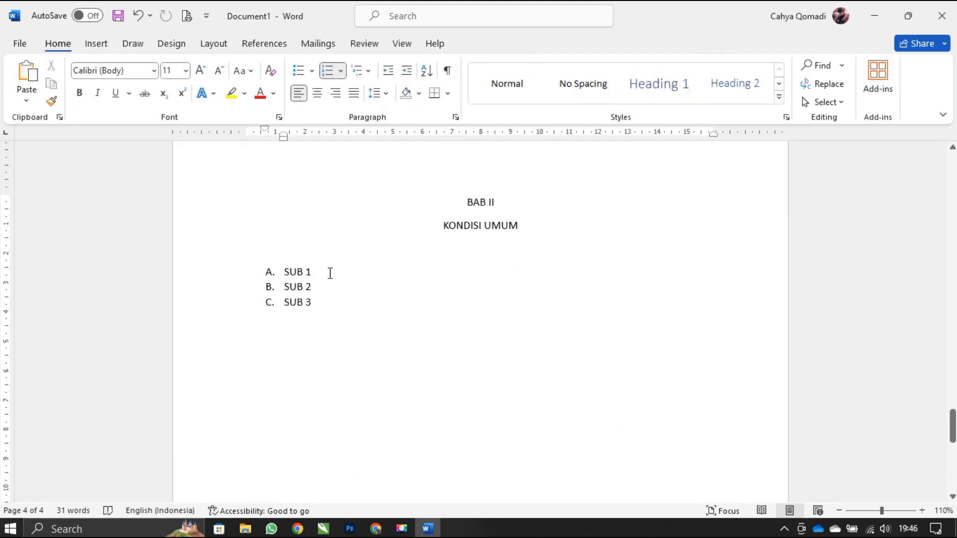
key("Return")
key("Return")
key("Return")
key("Return")
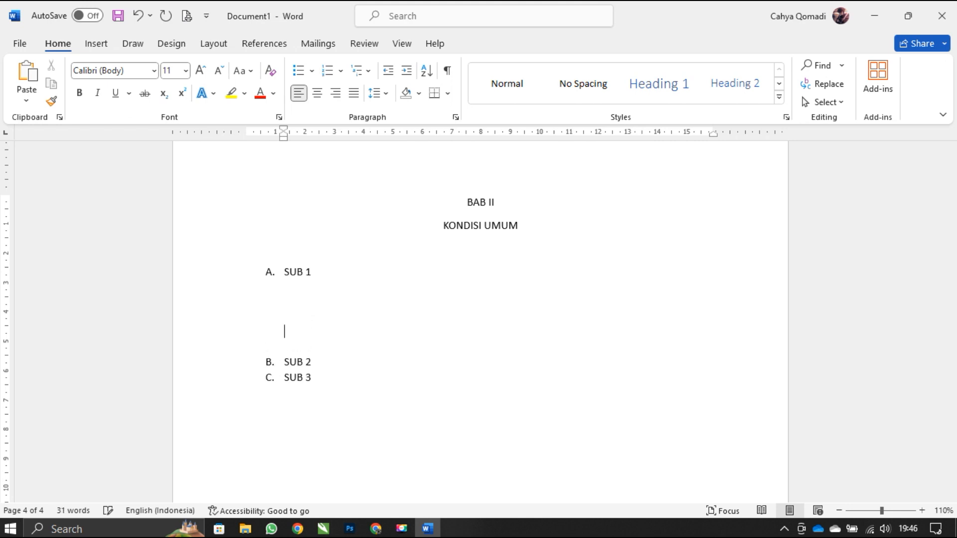
key("Return")
key("Return")
key("Return")
key("Return")
key("Return")
key("Return")
key("Return")
key("Return")
key("Return")
key("Return")
key("Return")
key("Return")
key("Return")
key("Return")
key("Return")
key("Return")
key("Return")
key("Return")
key("Return")
key("Return")
key("BackSpace")
key("BackSpace")
key("BackSpace")
key("BackSpace")
key("BackSpace")
key("BackSpace")
key("BackSpace")
key("BackSpace")
key("Return")
key("Return")
key("Return")
key("Return")
key("Return")
key("Return")
key("Return")
key("Return")
key("Return")
key("Return")
key("Return")
key("Return")
key("Return")
key("Return")
key("Return")
key("Return")
key("Return")
scroll(317, 325, "down", 3)
key("Return")
key("Return")
key("Return")
key("Return")
key("Return")
key("Return")
scroll(431, 286, "down", 5)
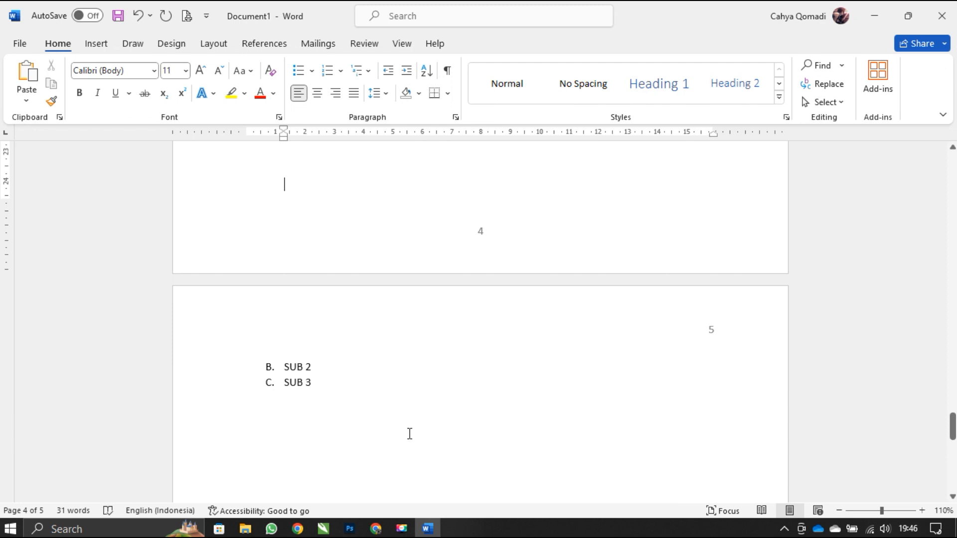
left_click(330, 369)
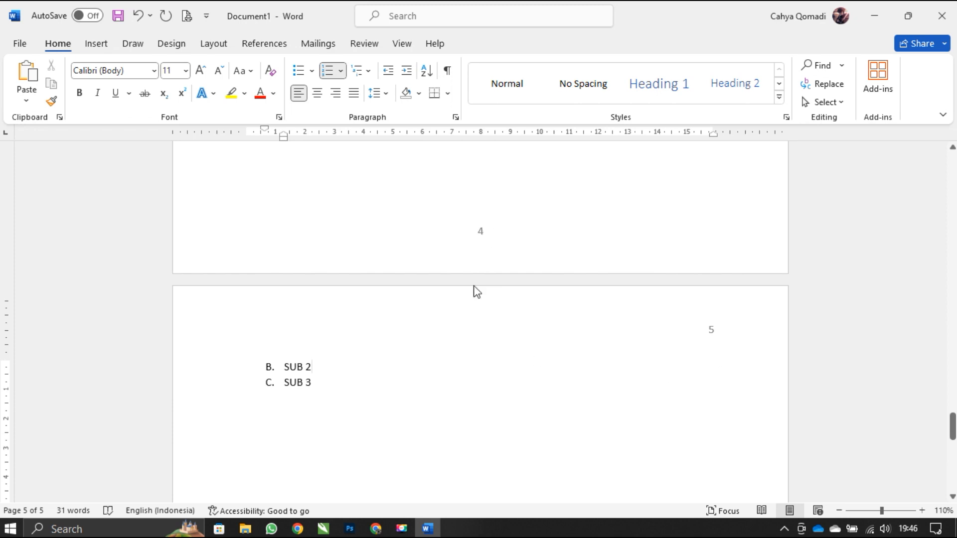
- Enter 1 as the centered page number in the first-page footer of the BAB I section and close the footer
scroll(474, 304, "up", 10)
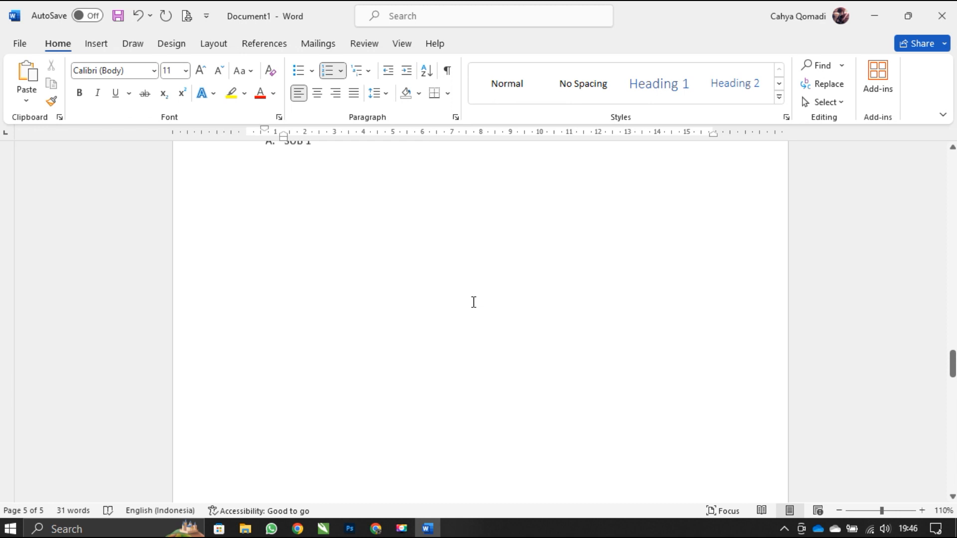
scroll(473, 302, "up", 15)
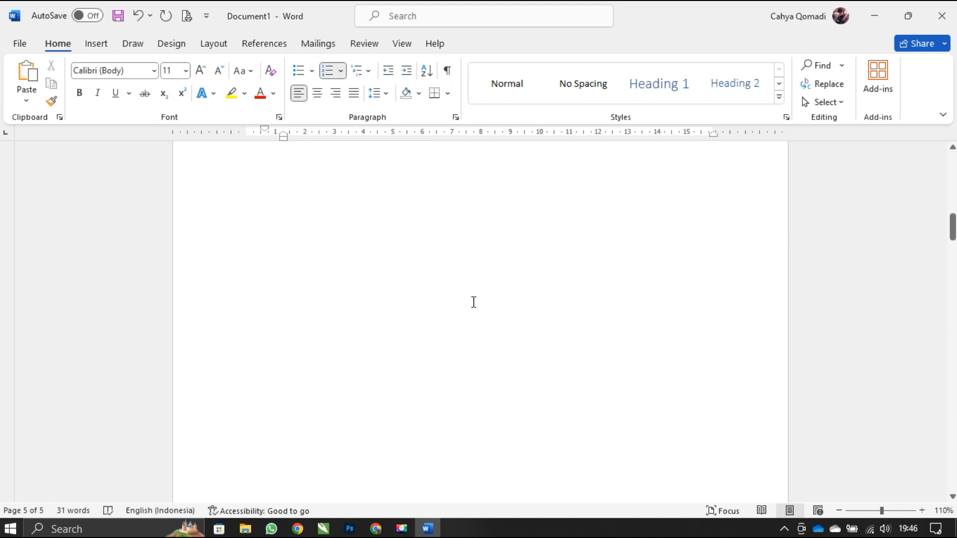
scroll(473, 302, "up", 3)
scroll(473, 302, "down", 10)
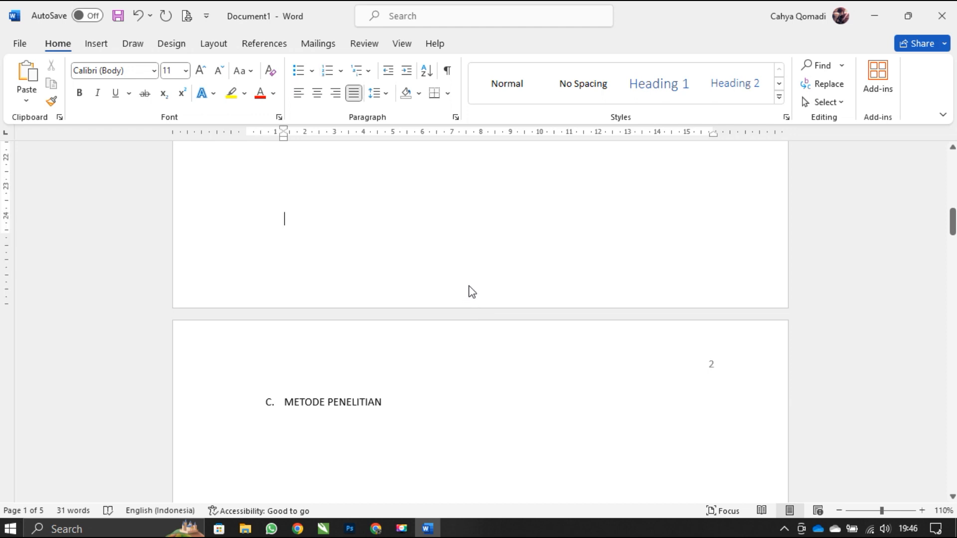
double_click(472, 285)
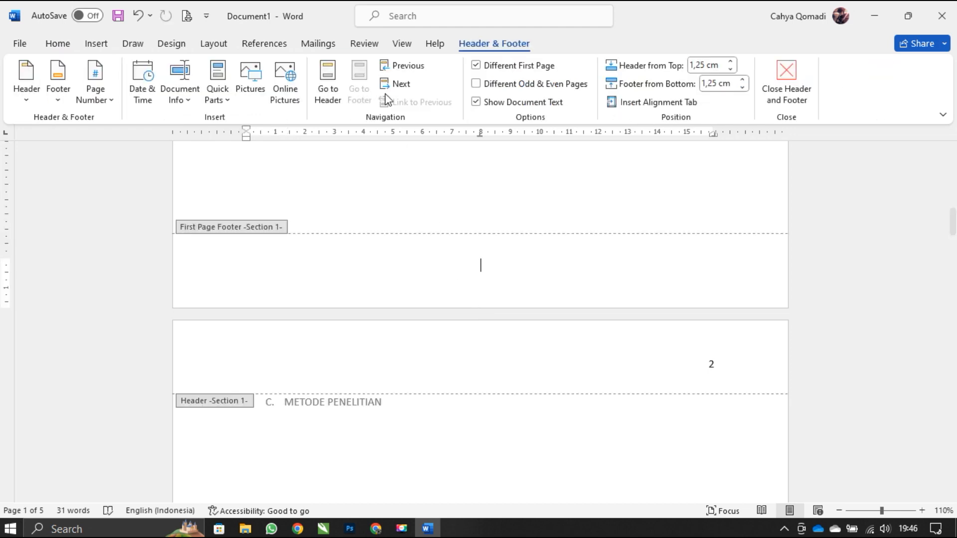
type("1")
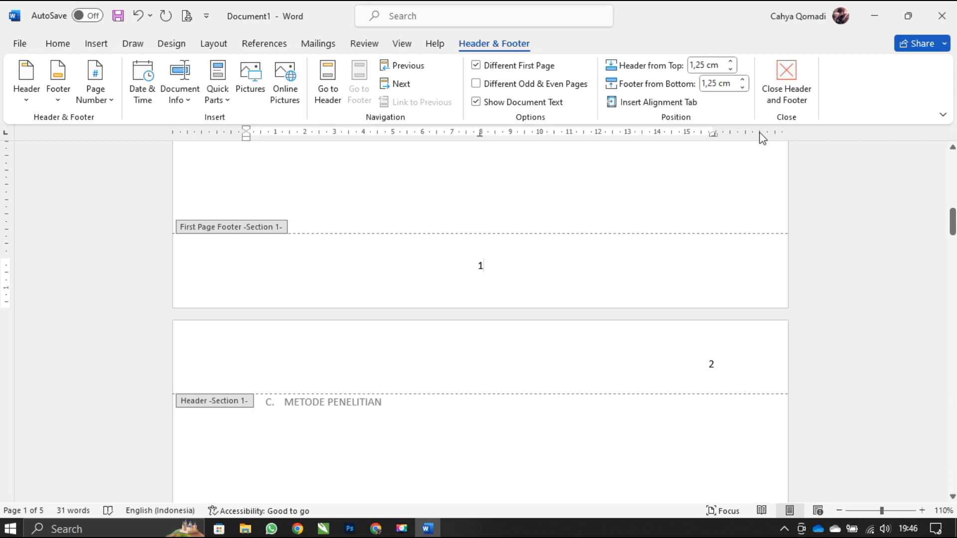
left_click(790, 94)
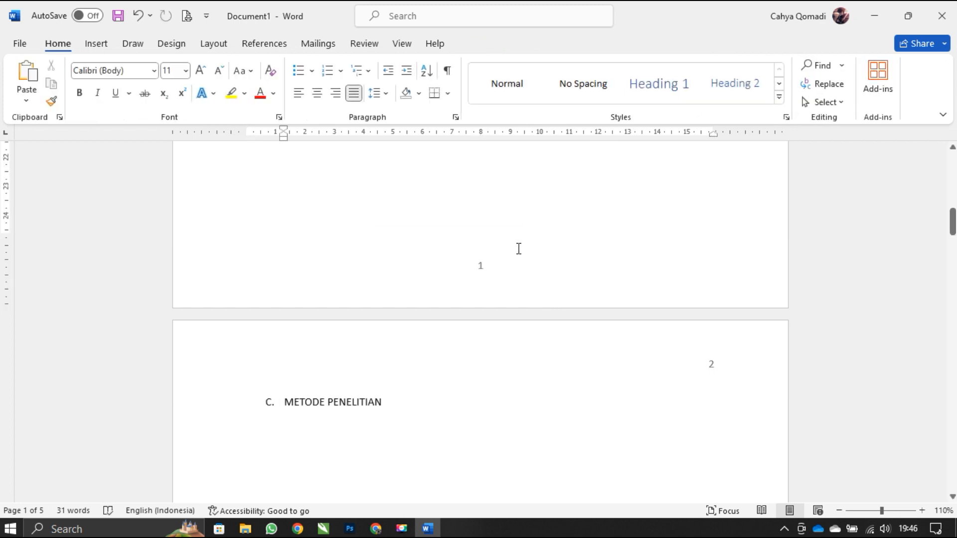
- Examine the page numbers in the footers and headers throughout the BAB I and BAB II pages
scroll(517, 248, "down", 4)
scroll(648, 284, "down", 10)
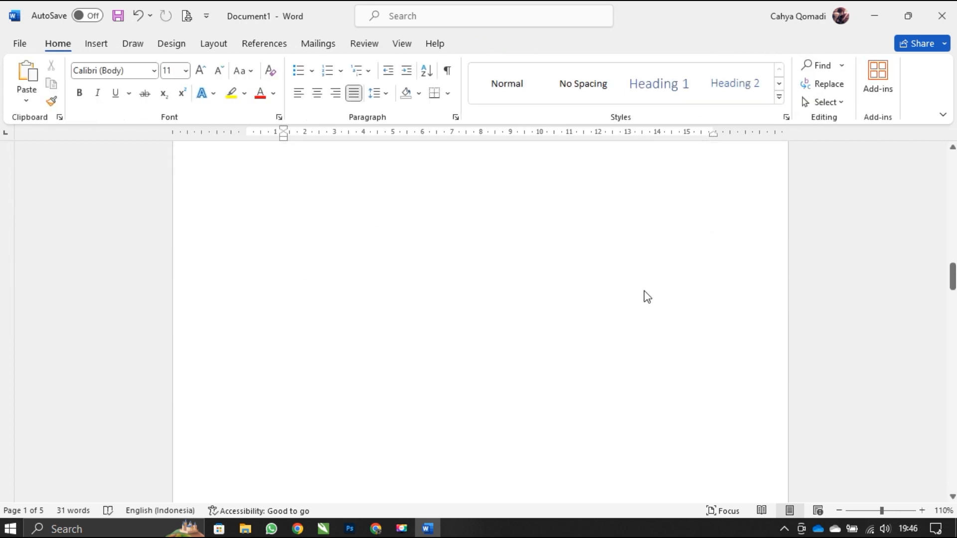
scroll(645, 291, "down", 10)
scroll(634, 283, "down", 10)
scroll(636, 285, "down", 3)
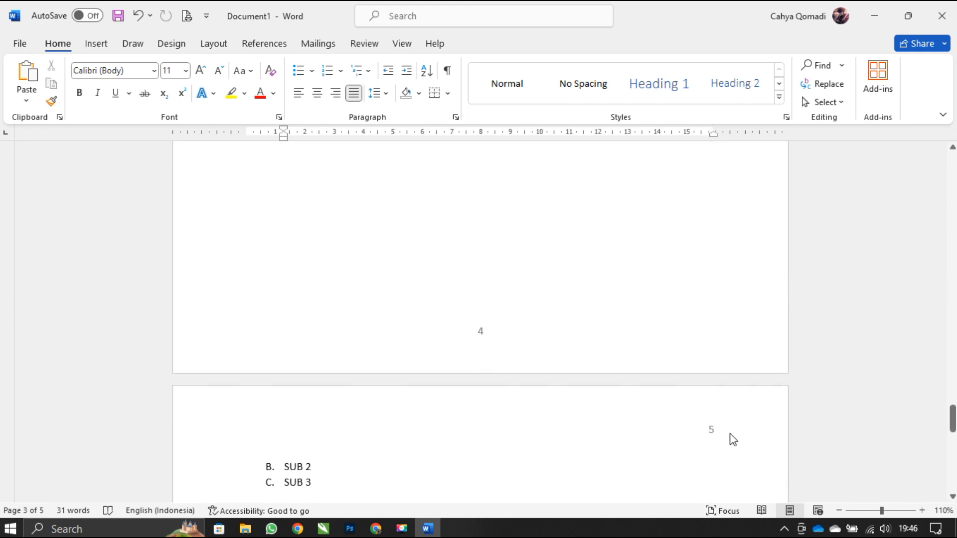
scroll(730, 434, "down", 8)
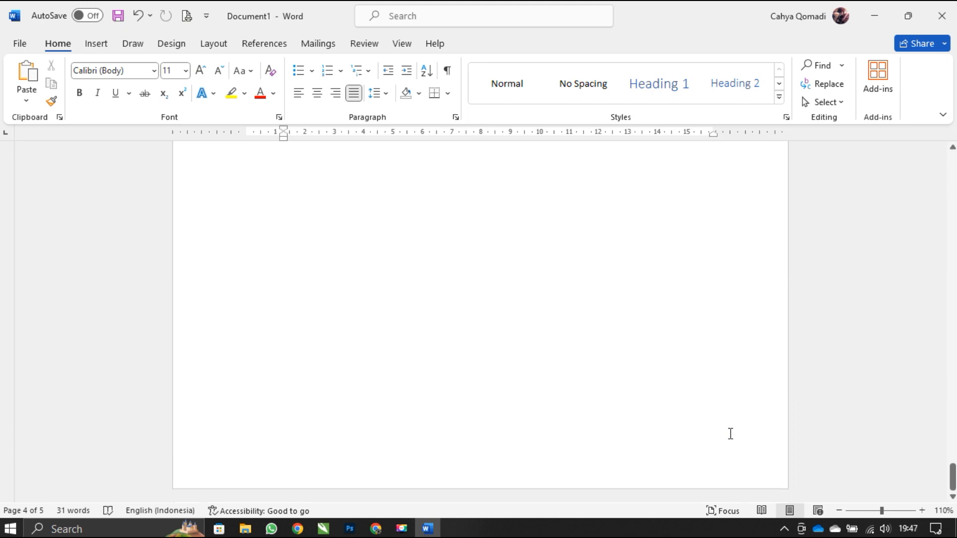
scroll(731, 433, "up", 10)
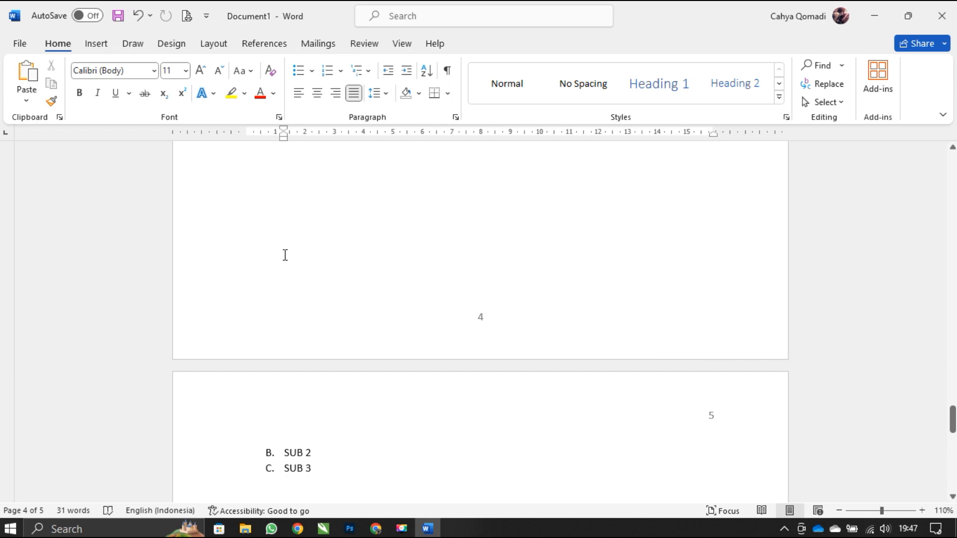
scroll(344, 320, "up", 1)
scroll(344, 320, "up", 15)
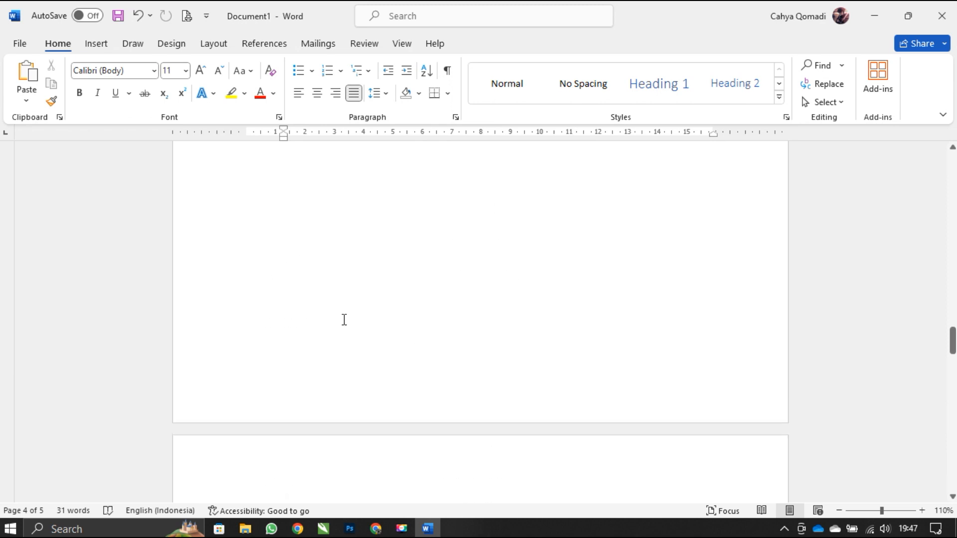
scroll(344, 319, "up", 15)
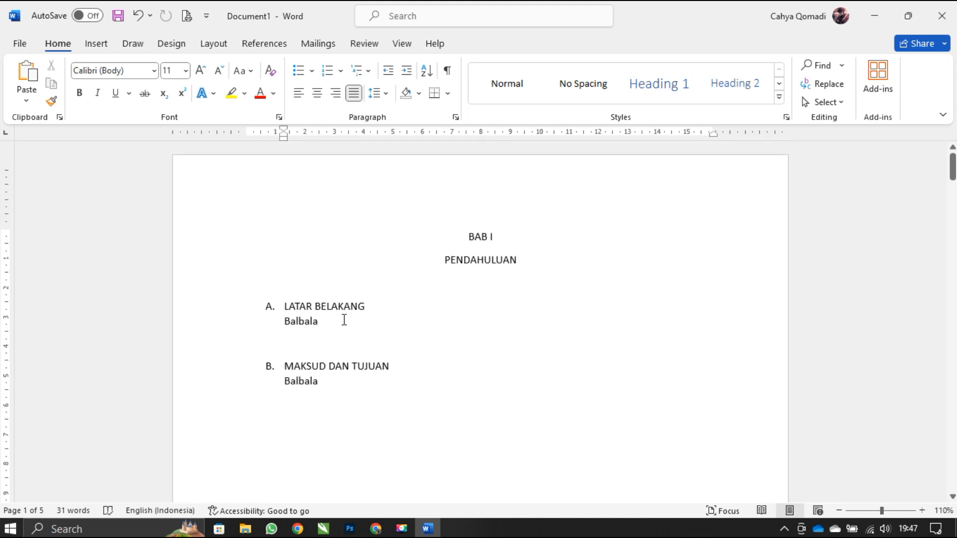
scroll(344, 319, "down", 10)
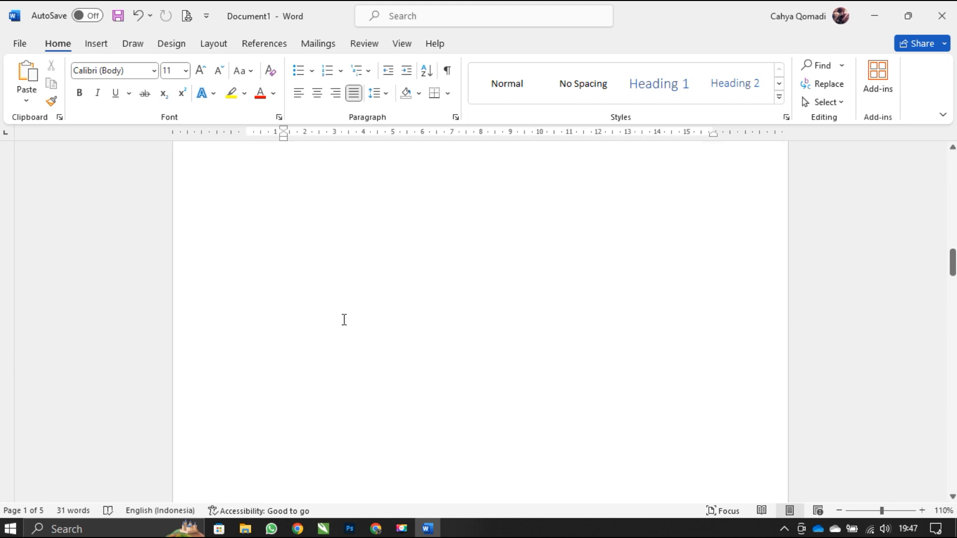
scroll(344, 320, "down", 5)
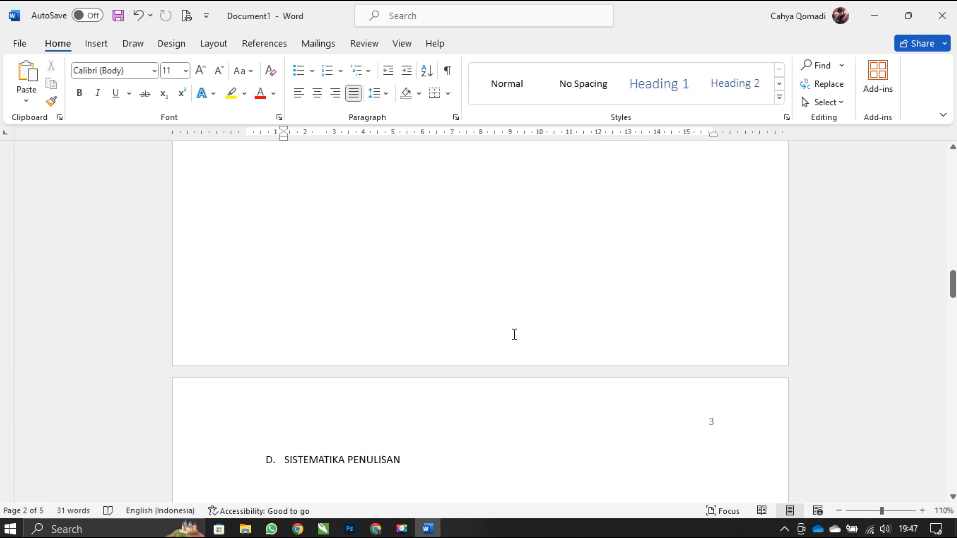
scroll(513, 344, "down", 3)
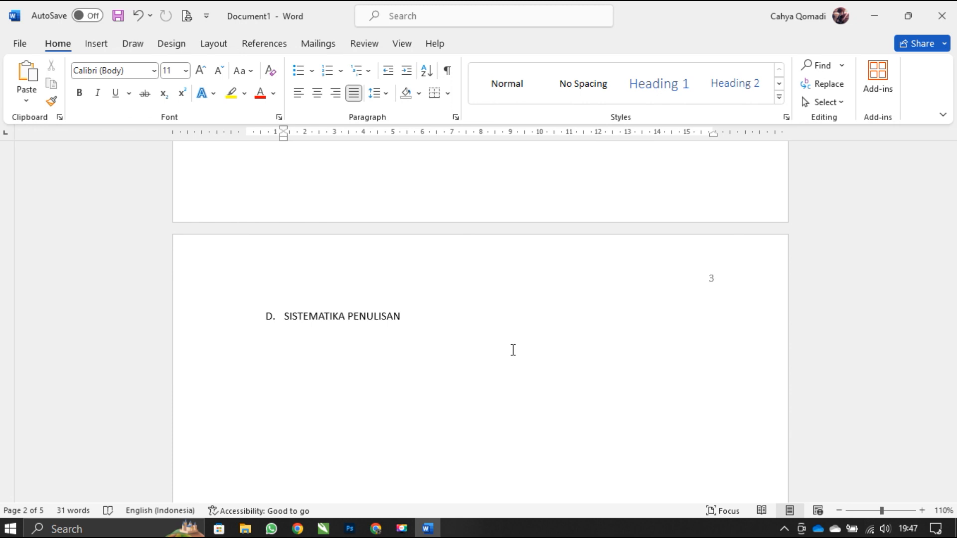
scroll(513, 350, "up", 6)
scroll(512, 351, "down", 4)
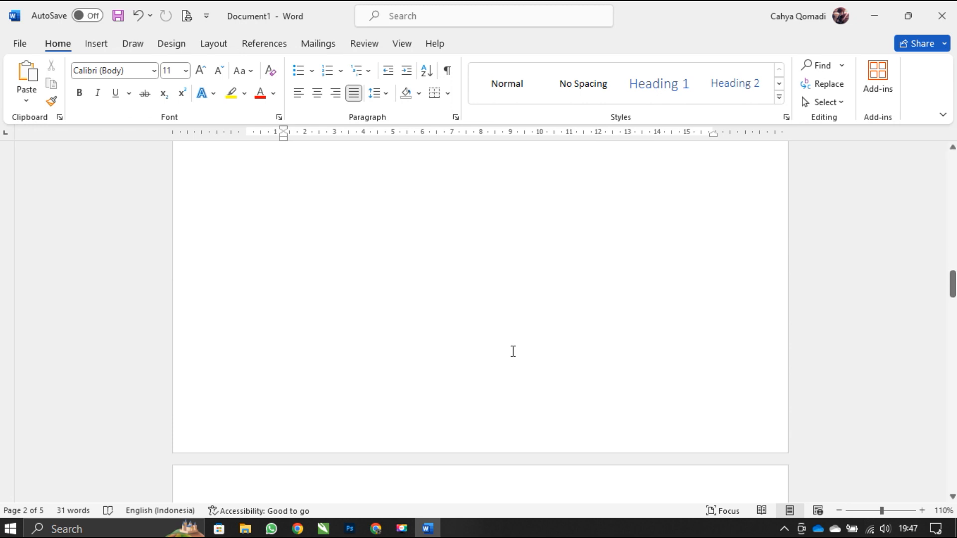
scroll(513, 351, "down", 1)
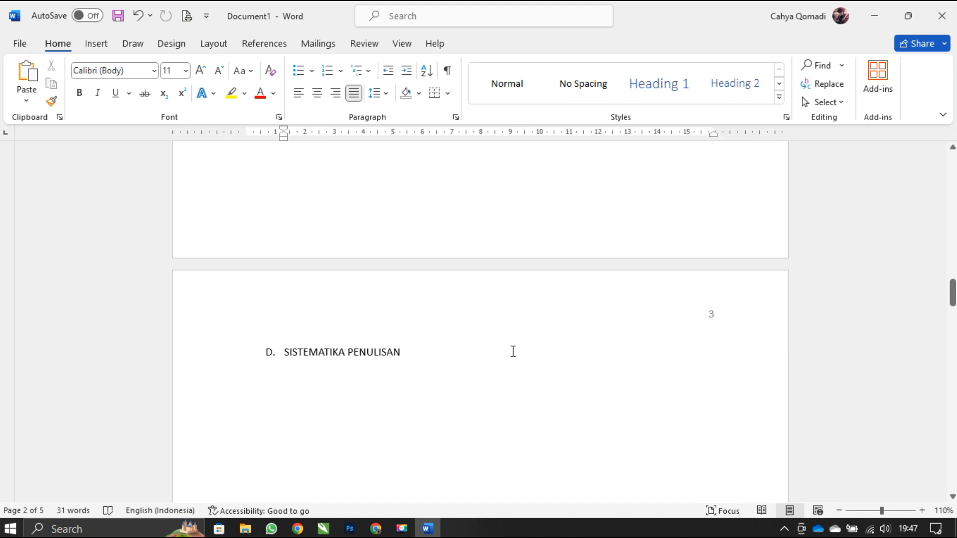
- Open the header of page three and set the header's distance from the top of the page to 1,5 cm
double_click(543, 313)
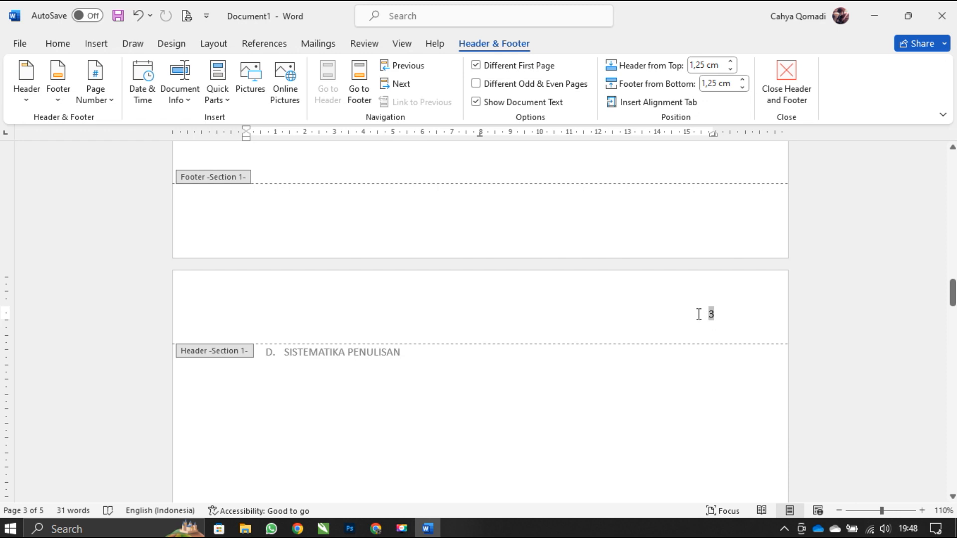
left_click_drag(717, 316, 705, 324)
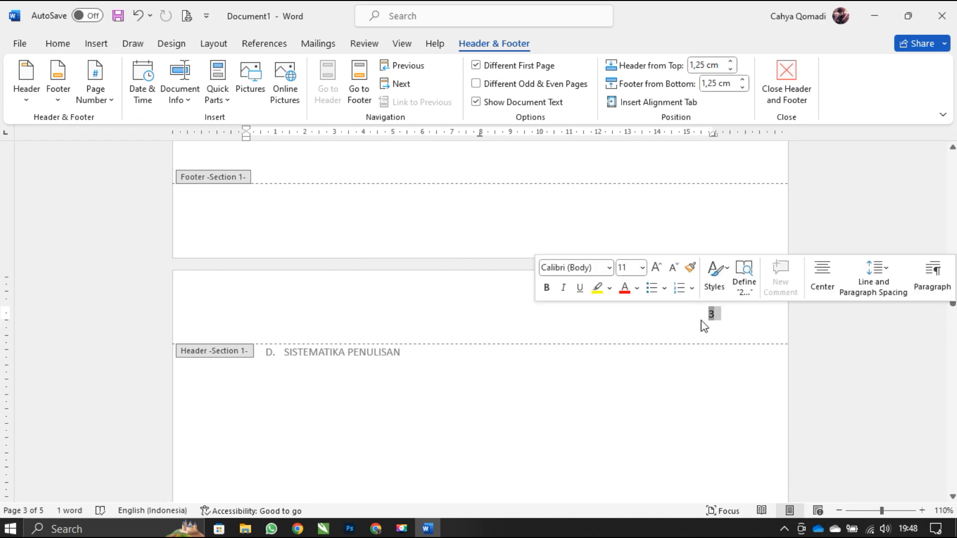
left_click(704, 325)
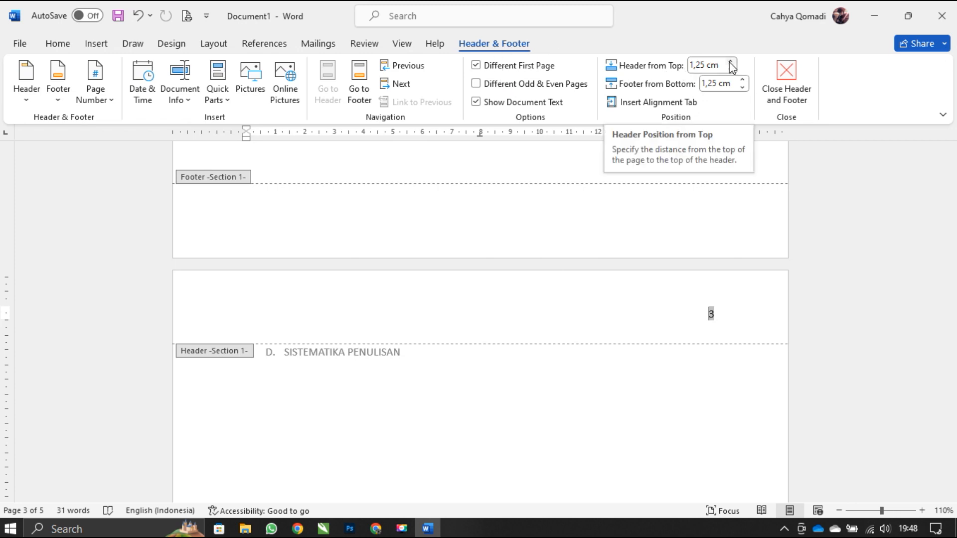
double_click(700, 64)
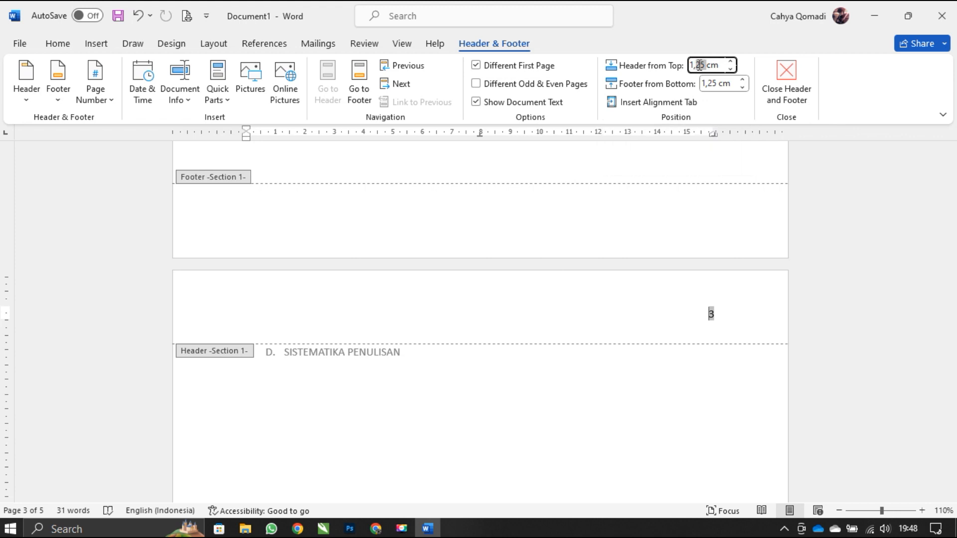
type("5")
key("Return")
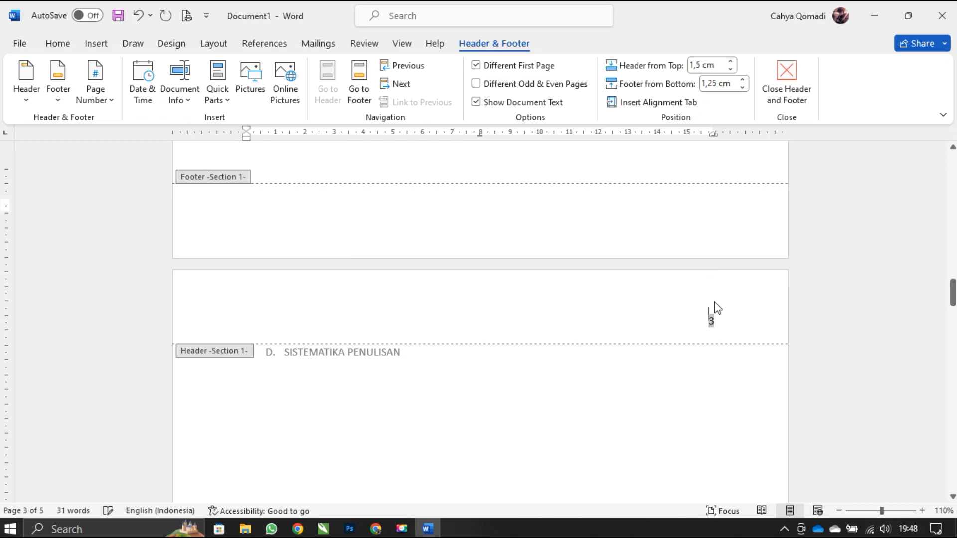
- Set the footer's distance from the bottom of the page to 1,5 cm for section 1
scroll(717, 307, "down", 3)
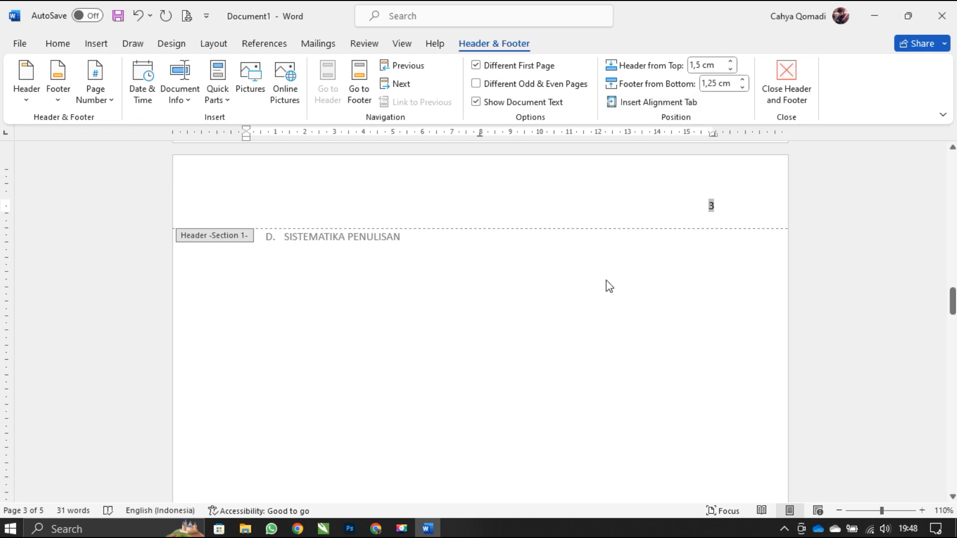
scroll(606, 282, "down", 10)
scroll(528, 381, "down", 3)
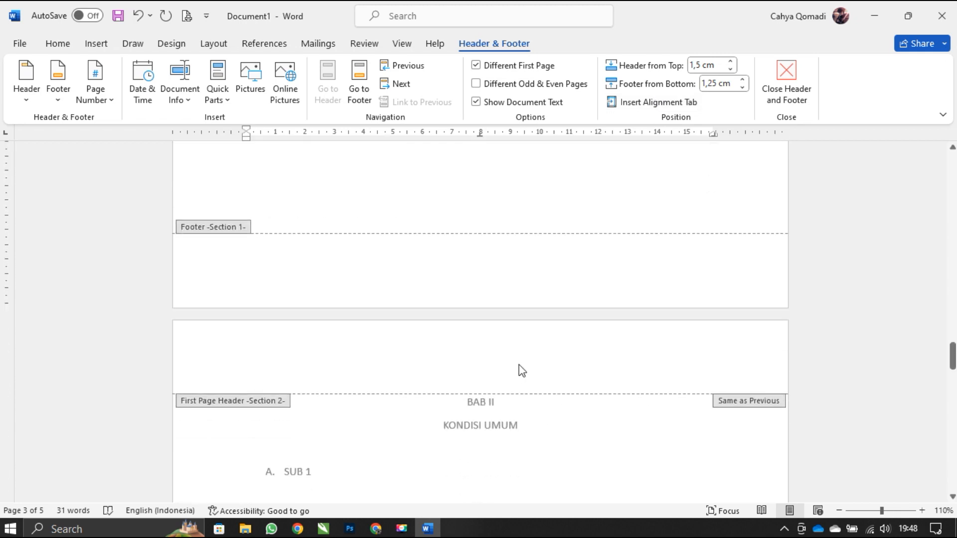
scroll(519, 370, "down", 2)
scroll(520, 370, "up", 1)
scroll(521, 371, "down", 5)
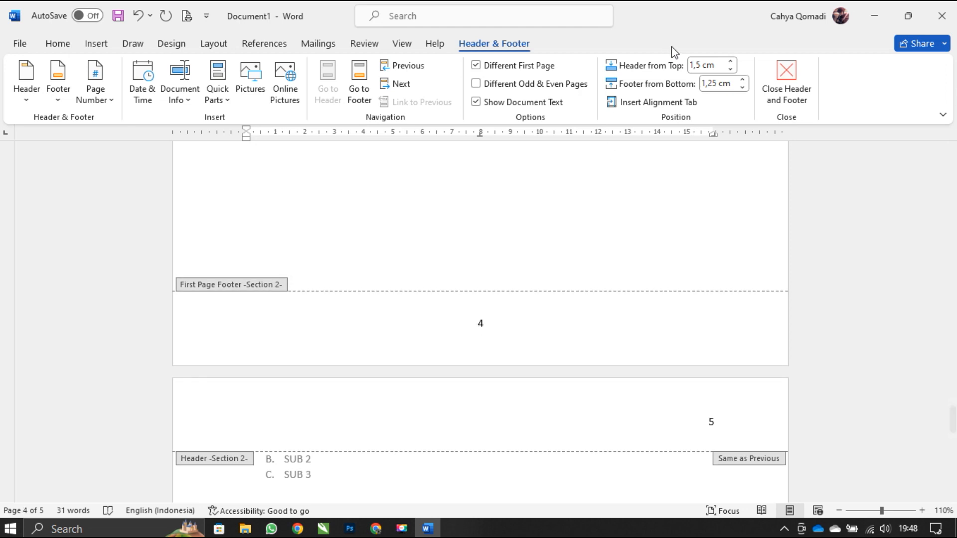
left_click(743, 80)
left_click(743, 79)
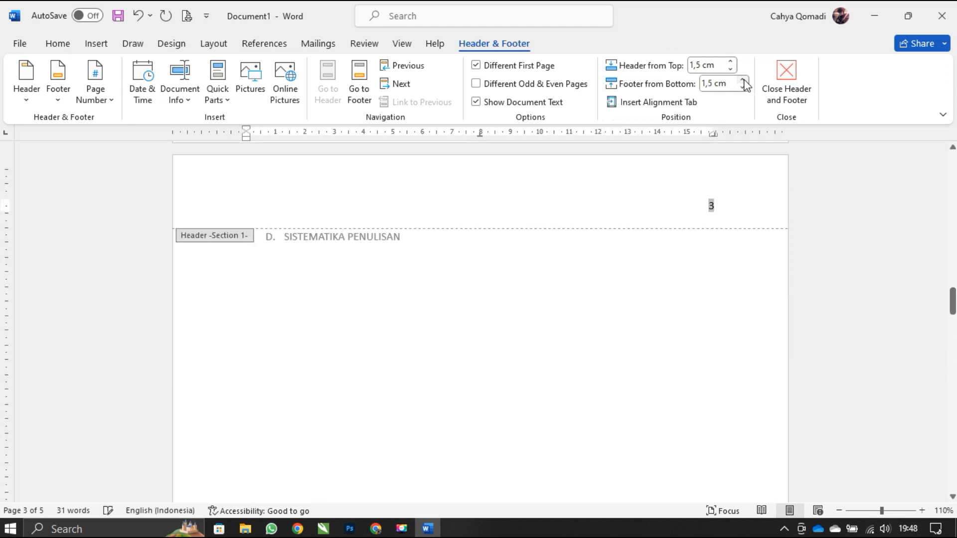
- Place the cursor in the first-page footer of the BAB II section and set its distance from the bottom to 2 cm
scroll(611, 284, "down", 15)
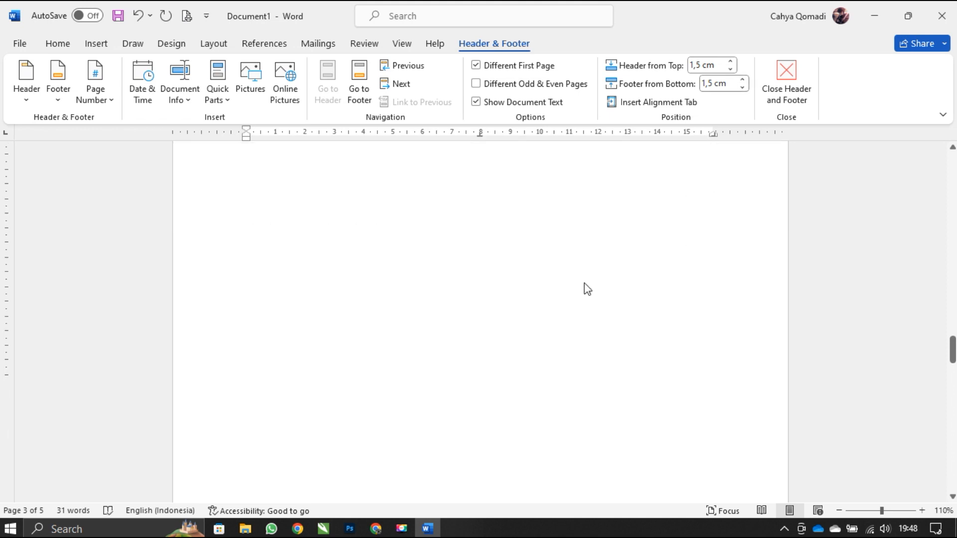
scroll(498, 216, "up", 3)
scroll(498, 219, "down", 15)
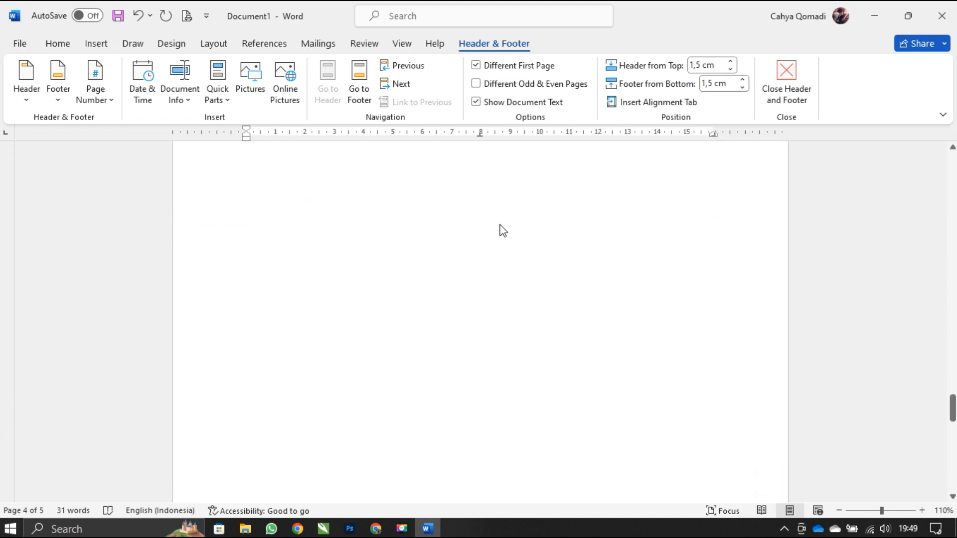
left_click(502, 219)
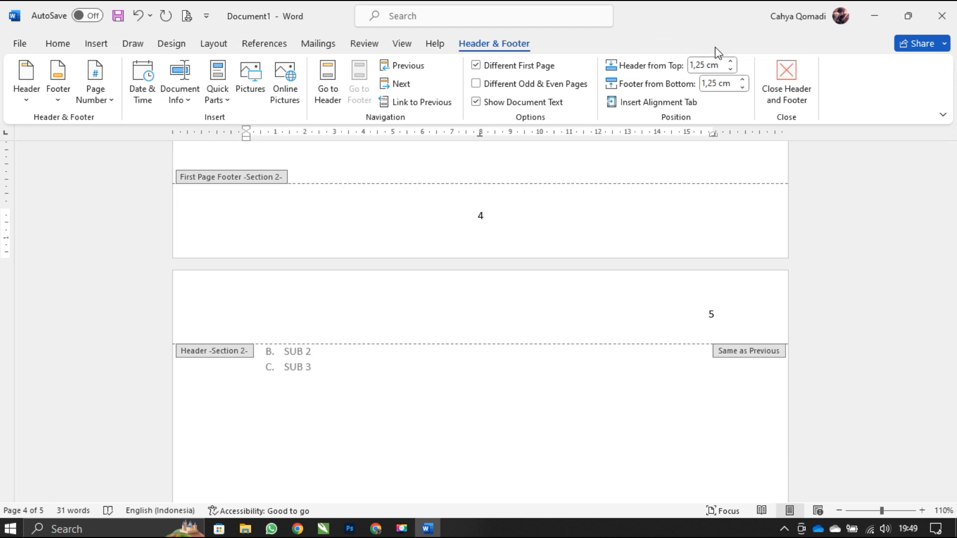
left_click(744, 80)
left_click(744, 79)
left_click(744, 80)
left_click(743, 80)
left_click(744, 79)
left_click(744, 80)
left_click(744, 80)
left_click(744, 80)
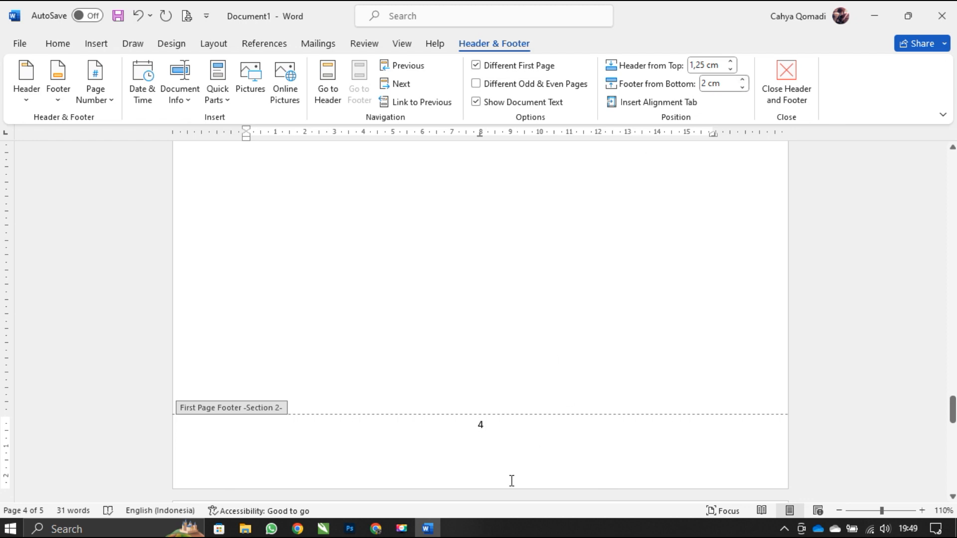
- Lower the page number in the BAB II first-page footer by reducing its distance from the bottom to 1 cm
left_click(743, 89)
left_click(742, 88)
left_click(742, 88)
left_click(742, 89)
left_click(743, 88)
left_click(742, 88)
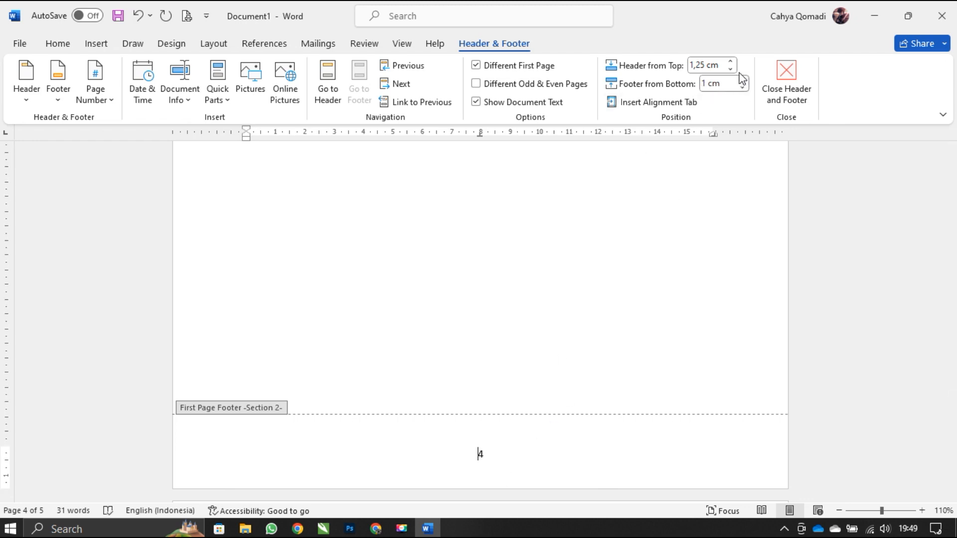
- Raise the BAB II first-page footer by increasing its distance from the bottom of the page to 2 cm
left_click(744, 80)
left_click(744, 80)
left_click(744, 79)
left_click(743, 80)
left_click(744, 80)
left_click(744, 79)
left_click(744, 80)
left_click(744, 79)
left_click(744, 80)
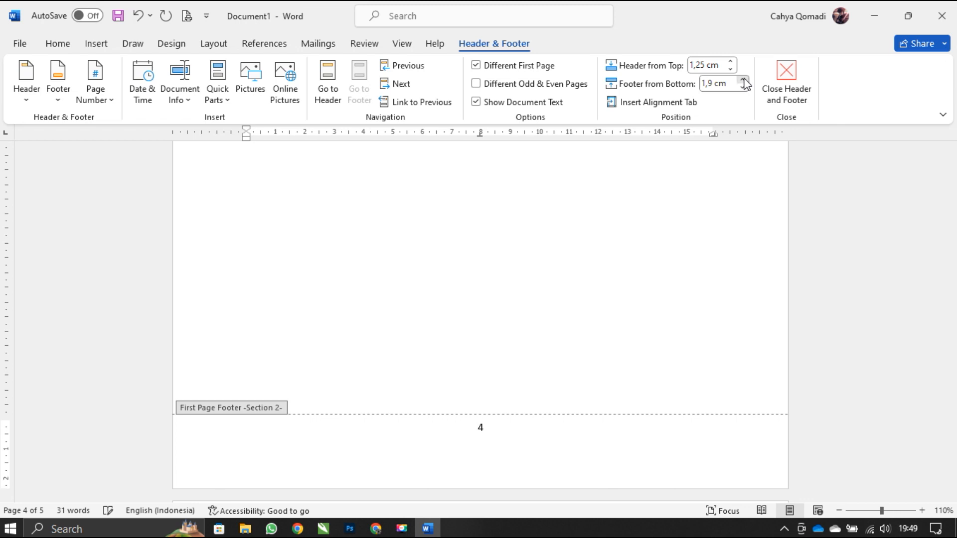
left_click(744, 80)
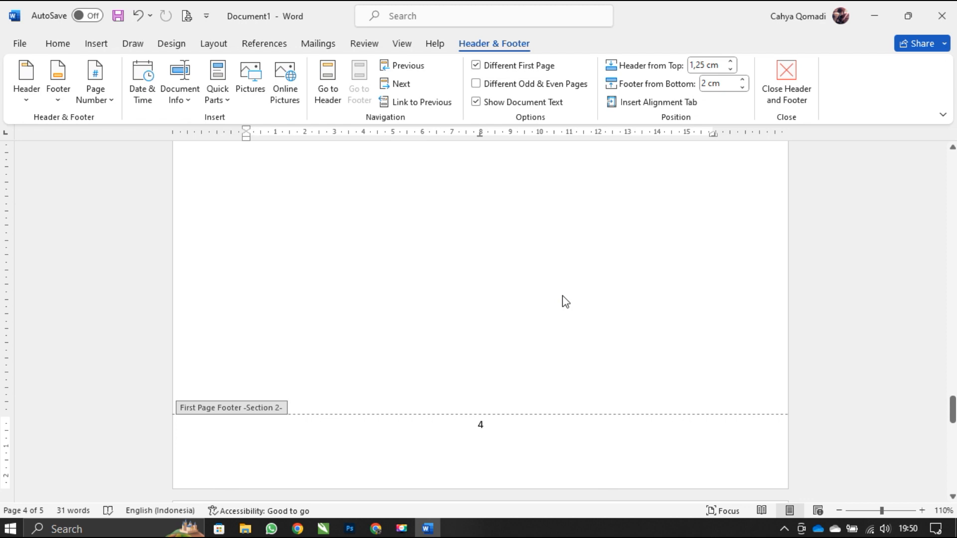
- Close the document without saving the changes
left_click(937, 17)
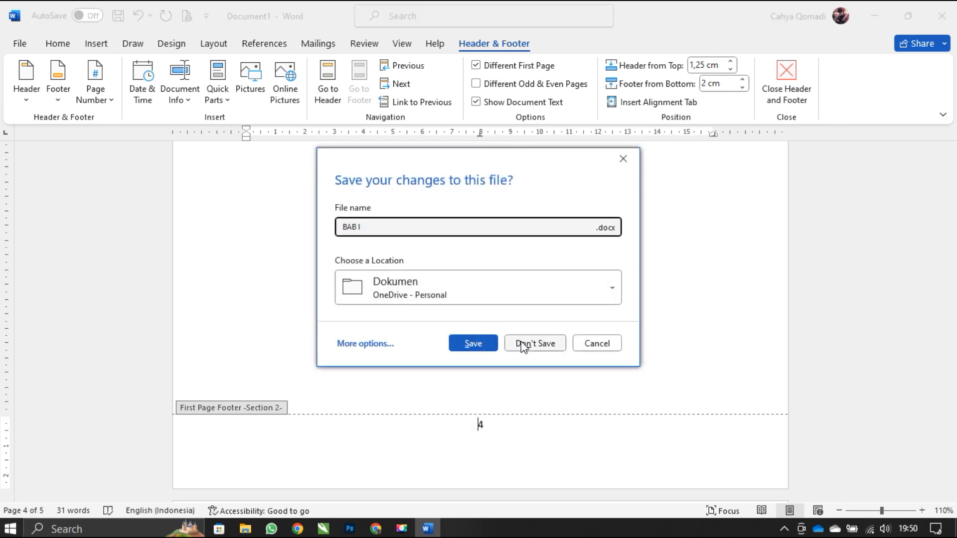
left_click(523, 345)
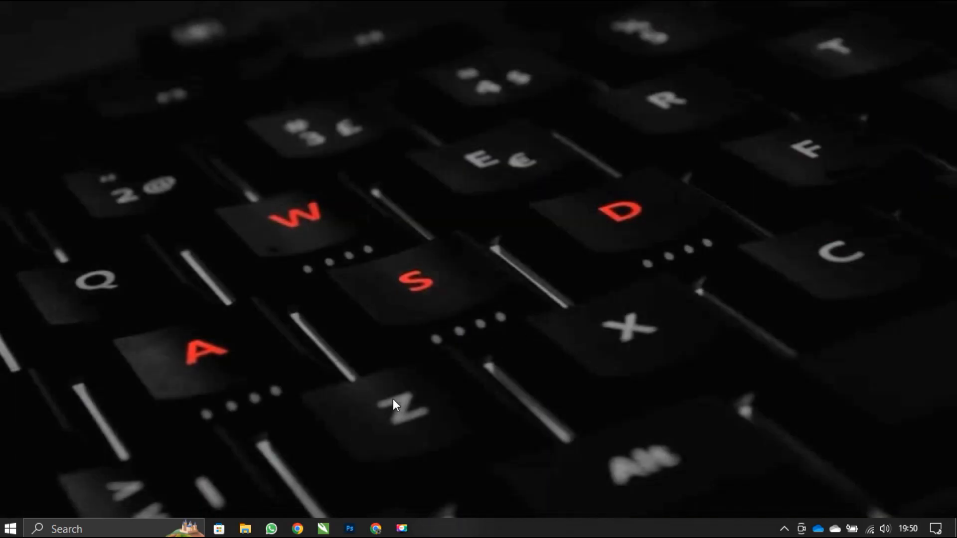
left_click(401, 527)
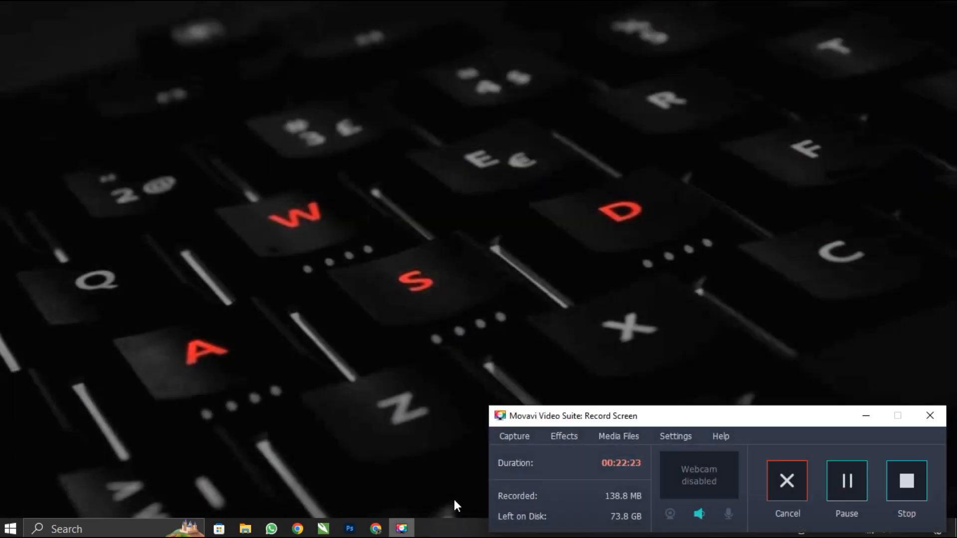